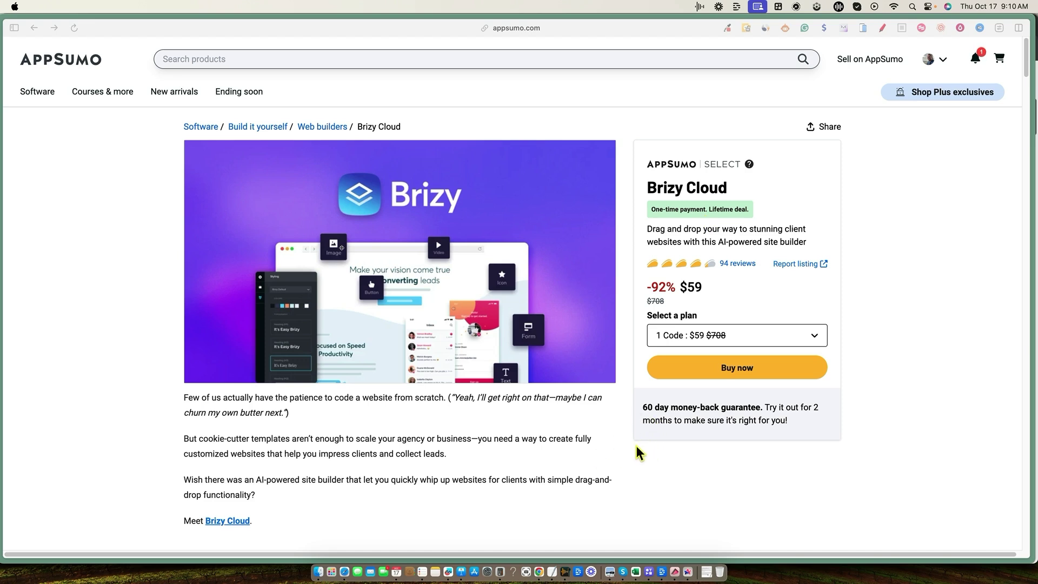
- Highlight the product tagline in the Brizy Cloud deal box on the AppSumo page
click(654, 229)
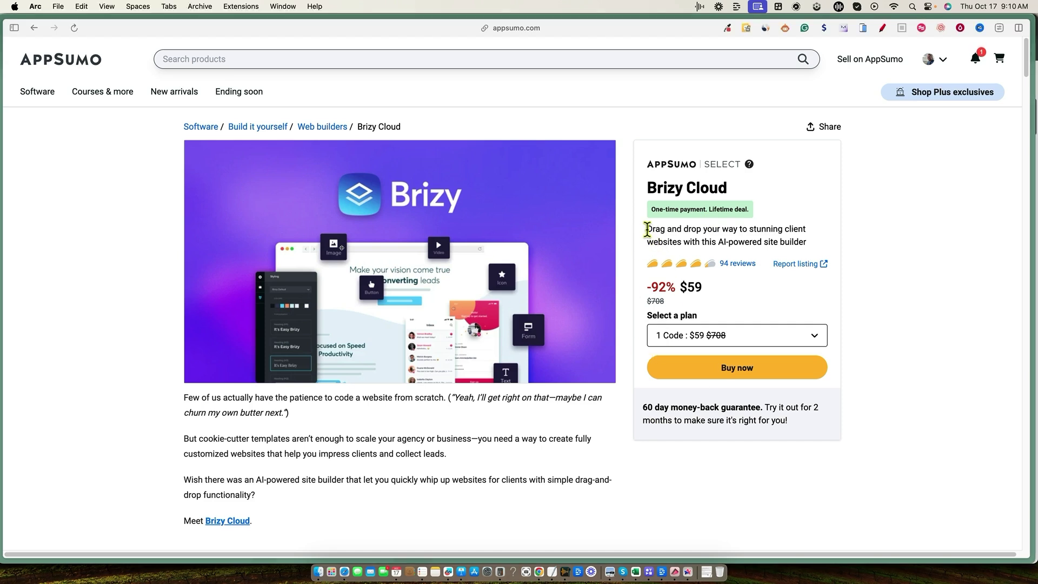
drag(647, 230, 823, 242)
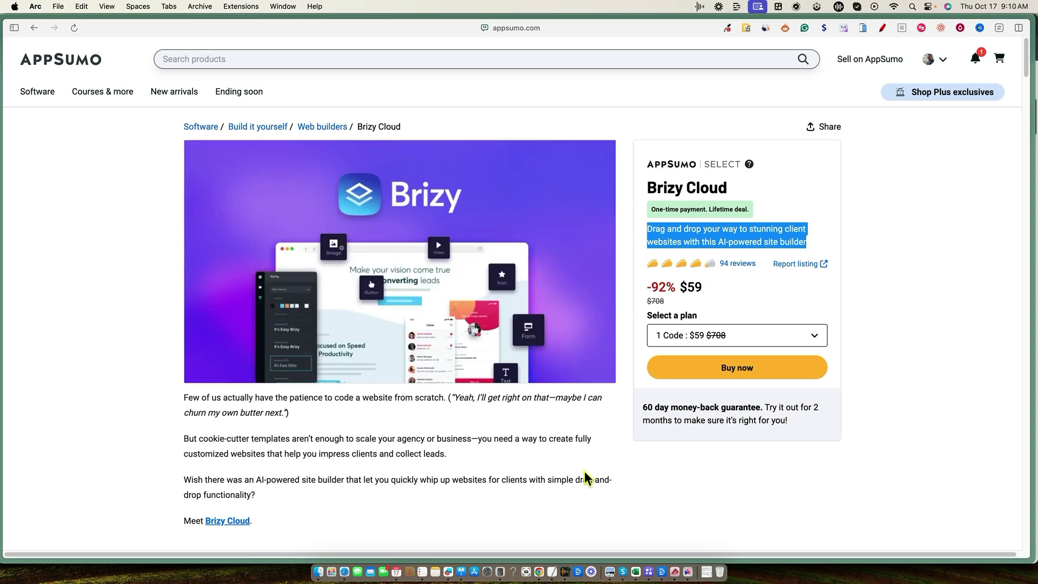
scroll(670, 331, down, 1)
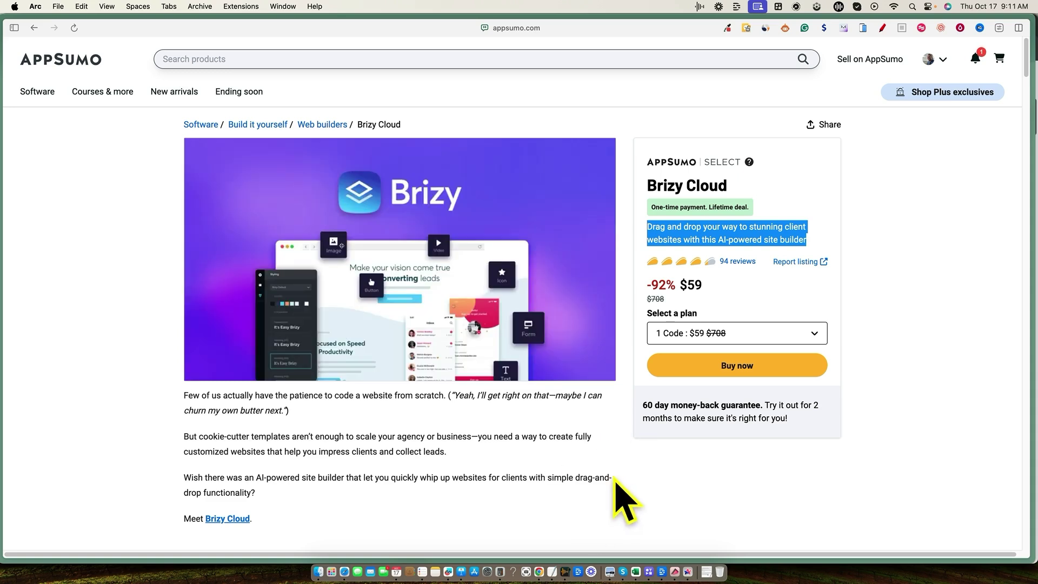
- Go to the product page's reviews and highlight the rating and money-back guarantee sentence in the AskSumo summary
scroll(567, 464, down, 2)
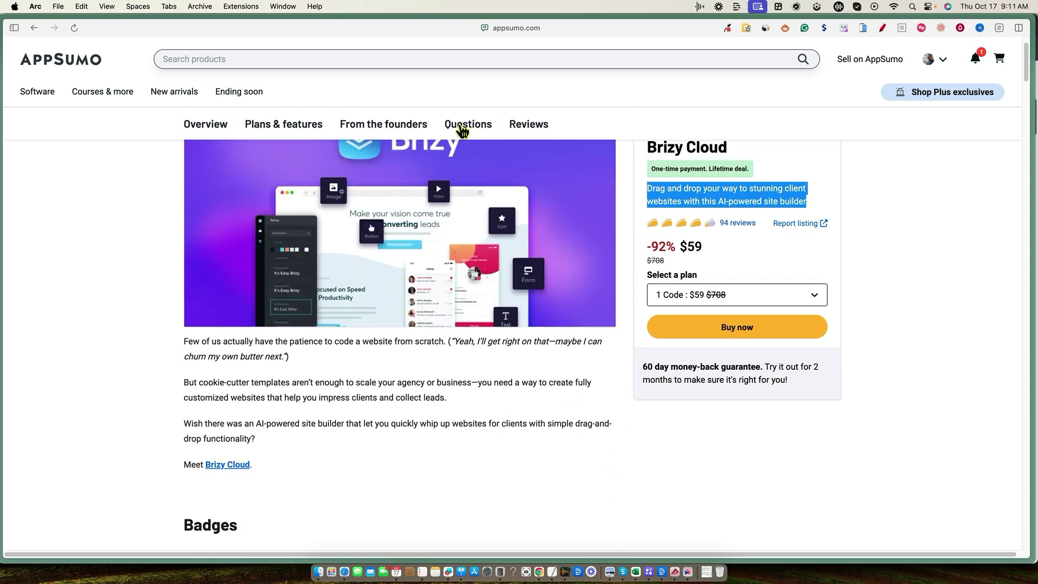
click(520, 130)
scroll(346, 433, down, 1)
scroll(350, 403, up, 8)
scroll(351, 403, down, 6)
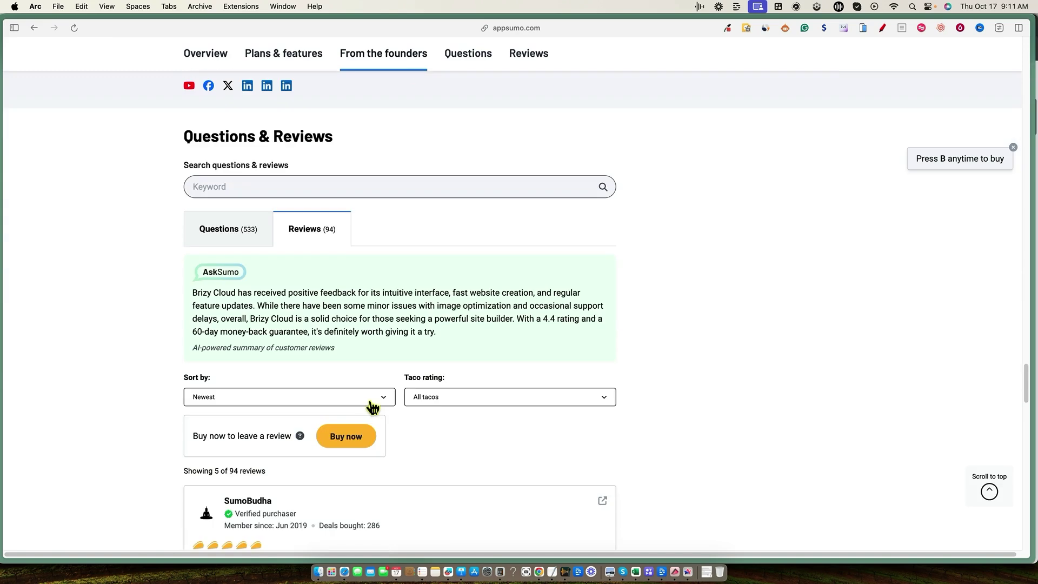
drag(523, 318, 608, 335)
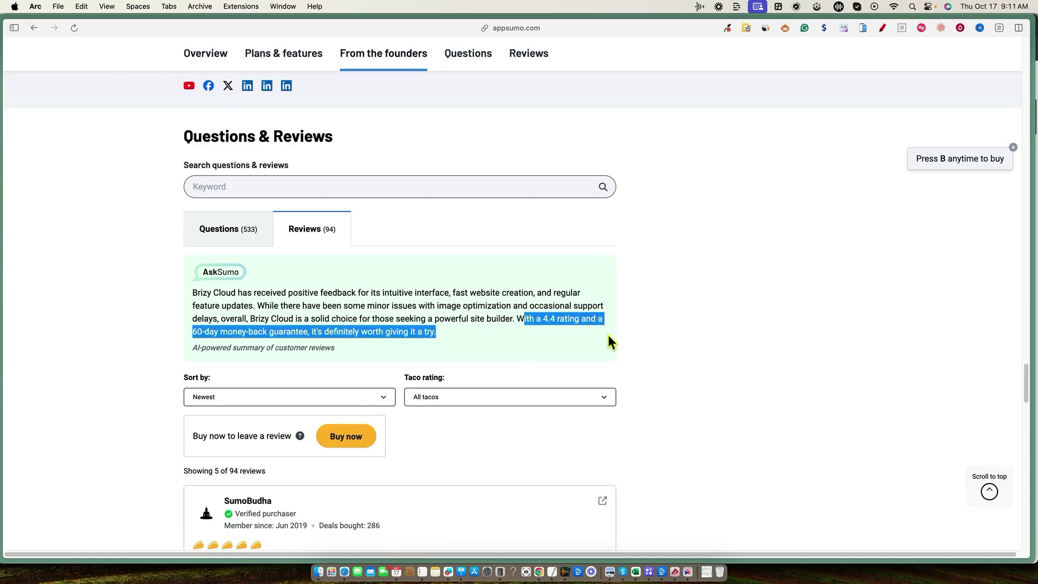
- Open the full Brizy Cloud reviews page and examine the newest reviews and the taco ratings breakdown
scroll(395, 414, down, 10)
scroll(389, 421, down, 10)
click(391, 349)
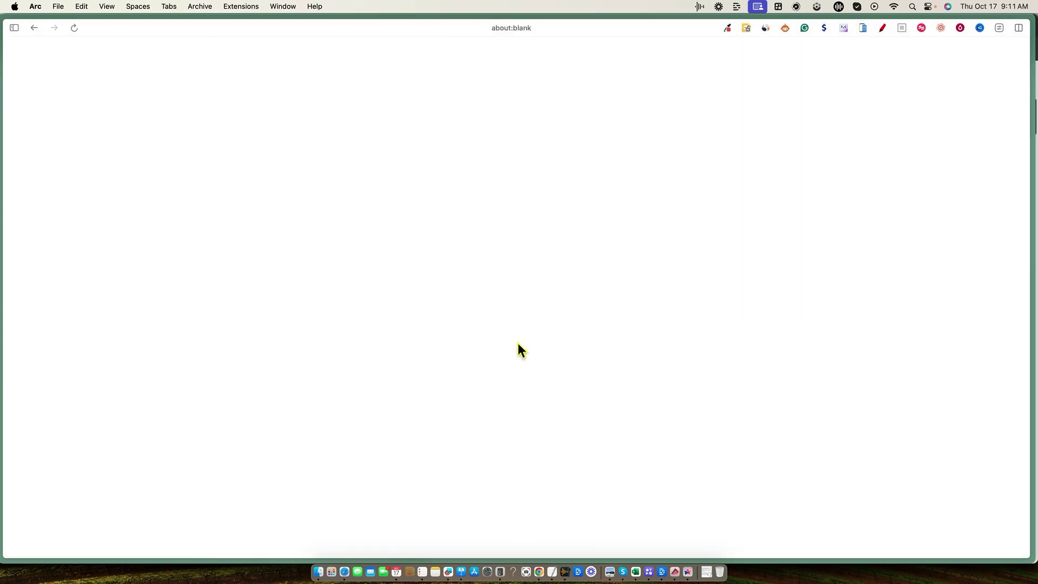
scroll(713, 414, down, 4)
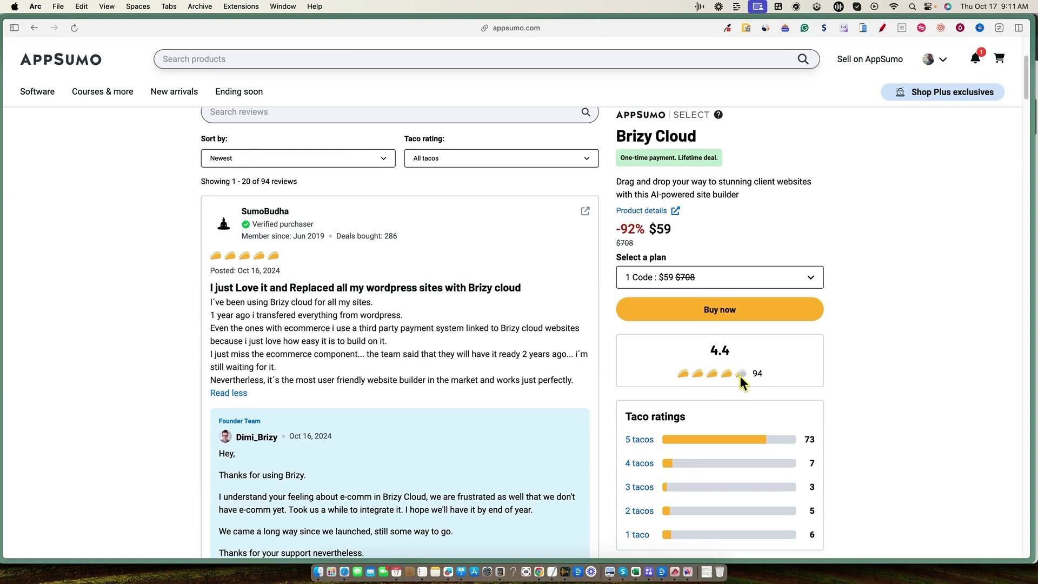
scroll(739, 375, down, 1)
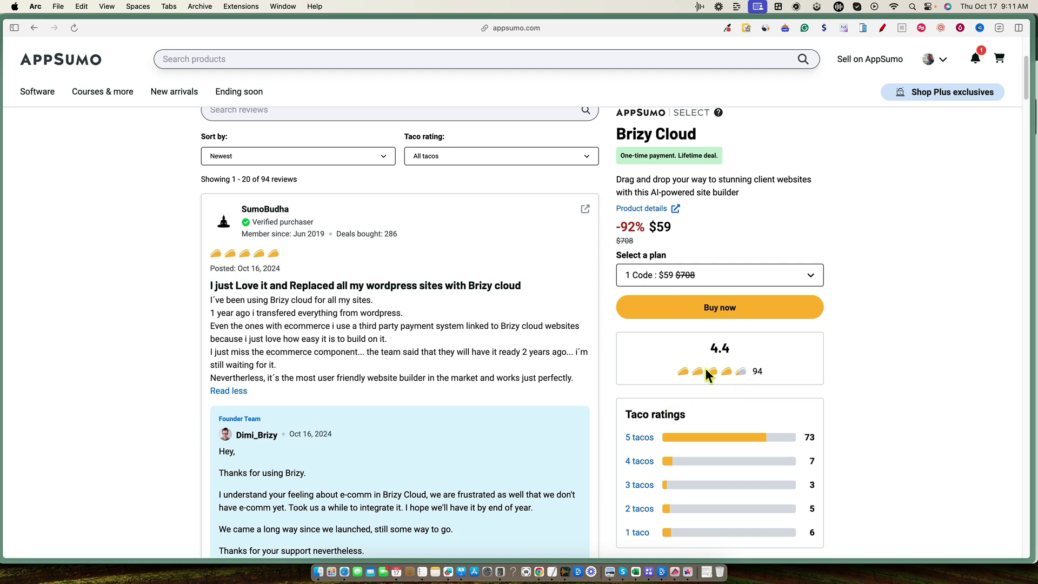
scroll(459, 344, down, 15)
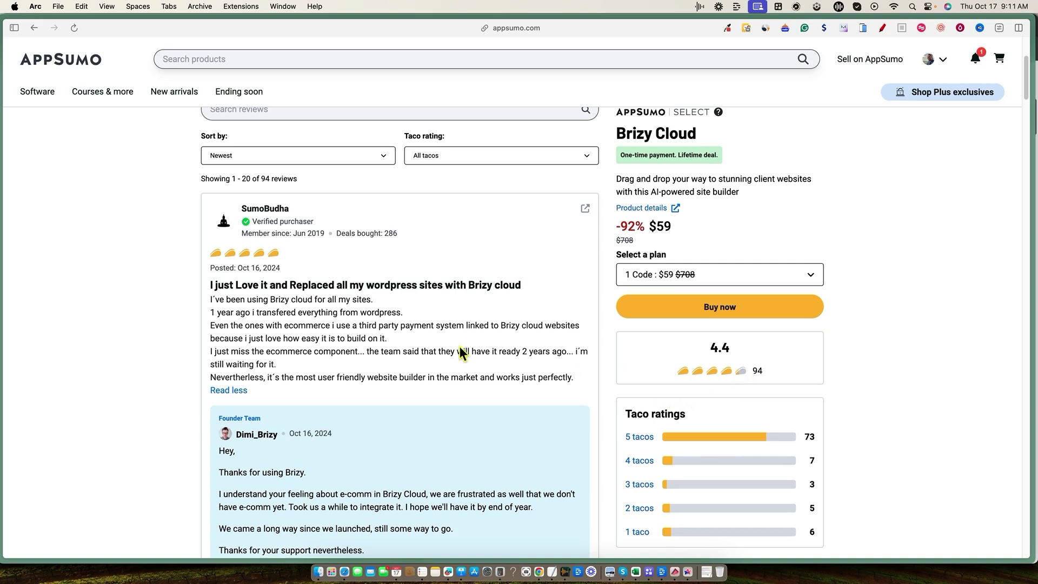
scroll(459, 347, up, 15)
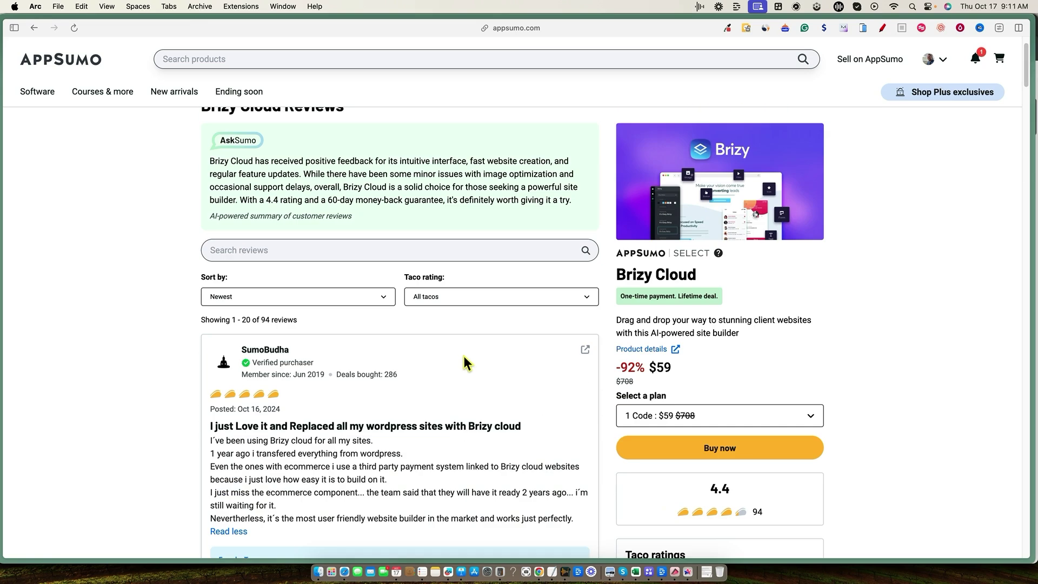
scroll(463, 357, down, 1)
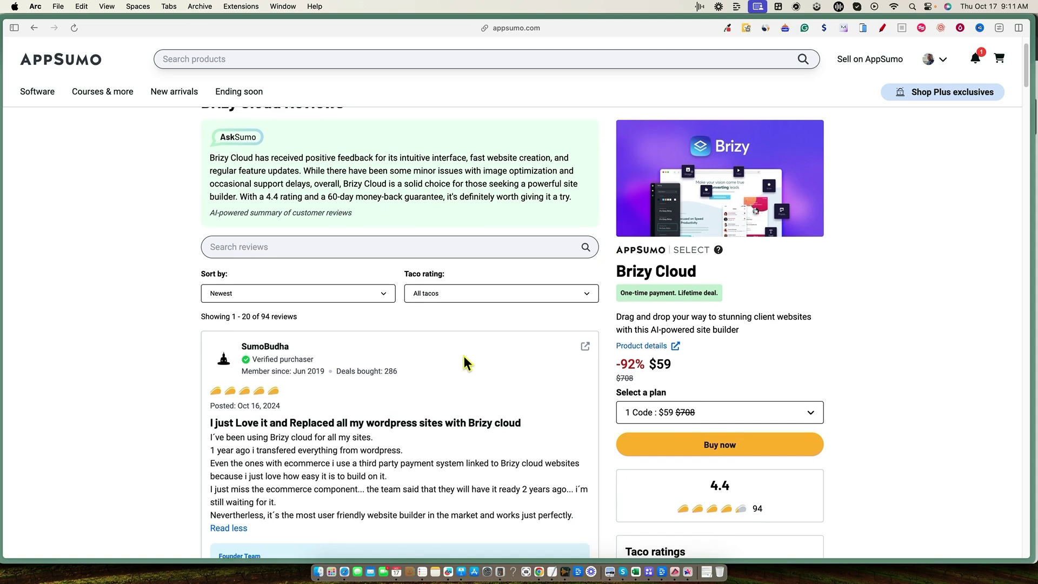
scroll(463, 356, up, 1)
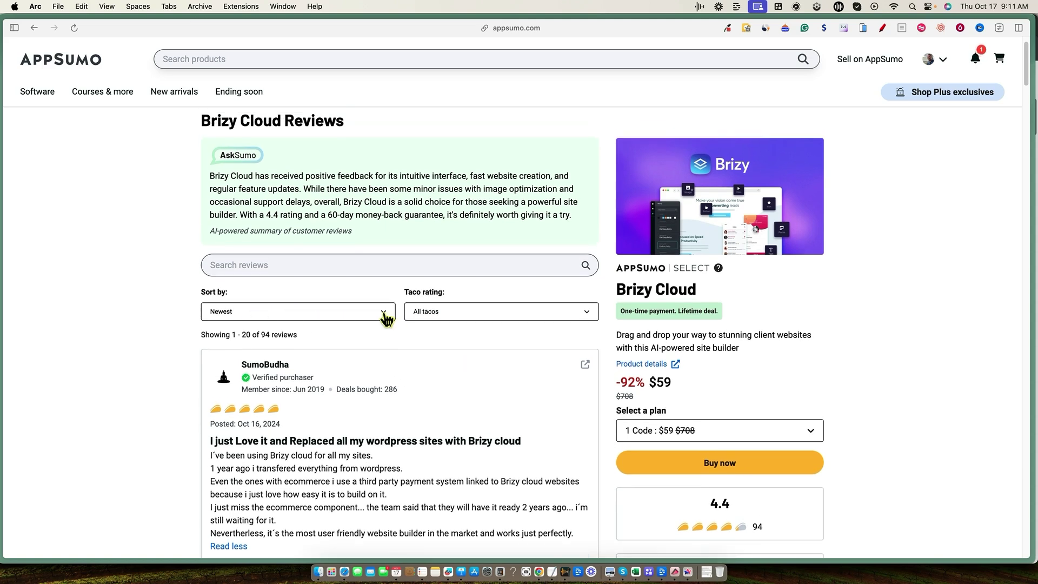
- Sort the Brizy Cloud reviews by Oldest and highlight the posting date of the first review
click(386, 317)
click(283, 352)
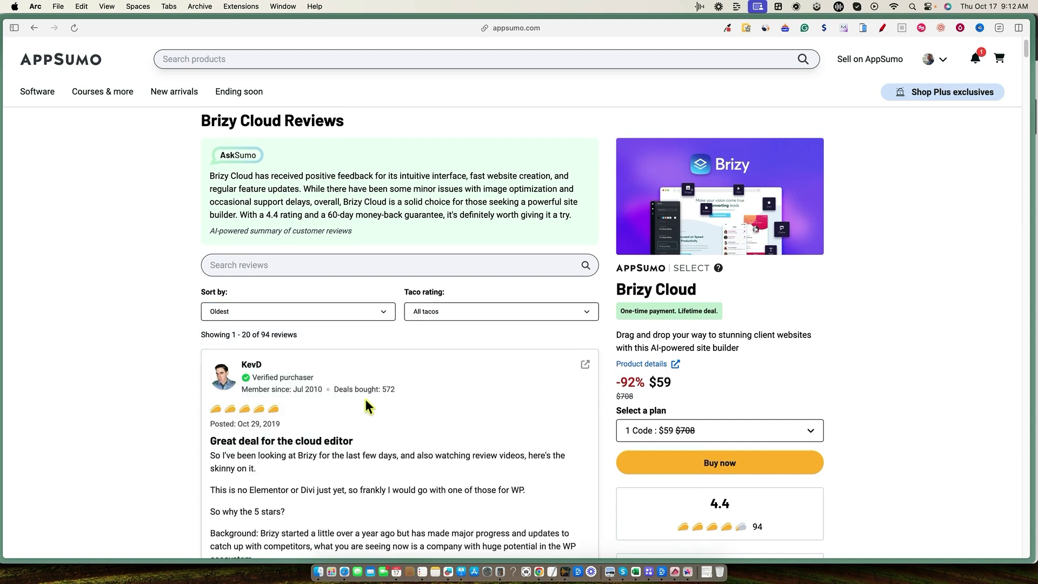
scroll(370, 429, down, 1)
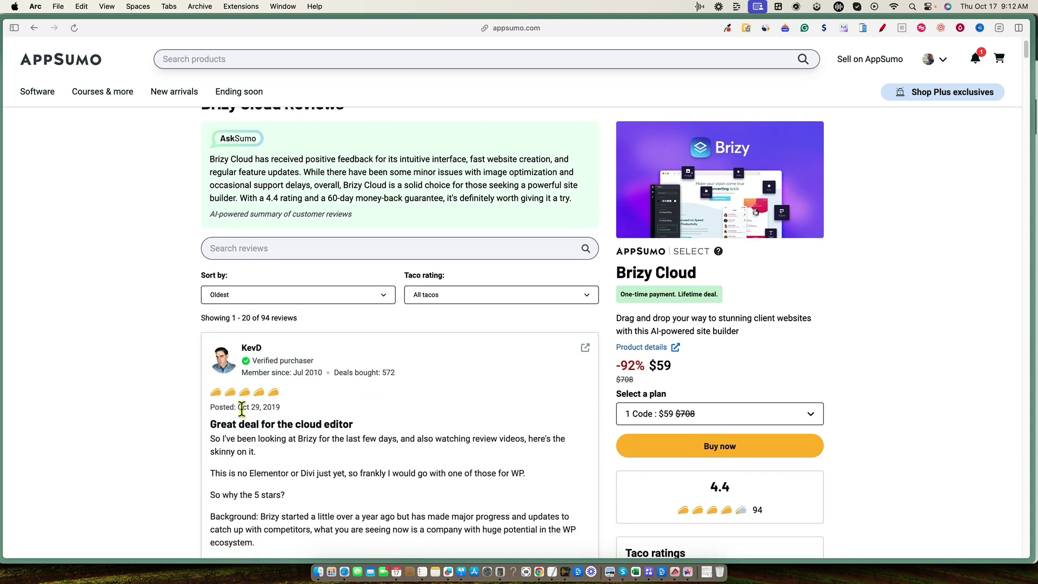
drag(243, 406, 293, 414)
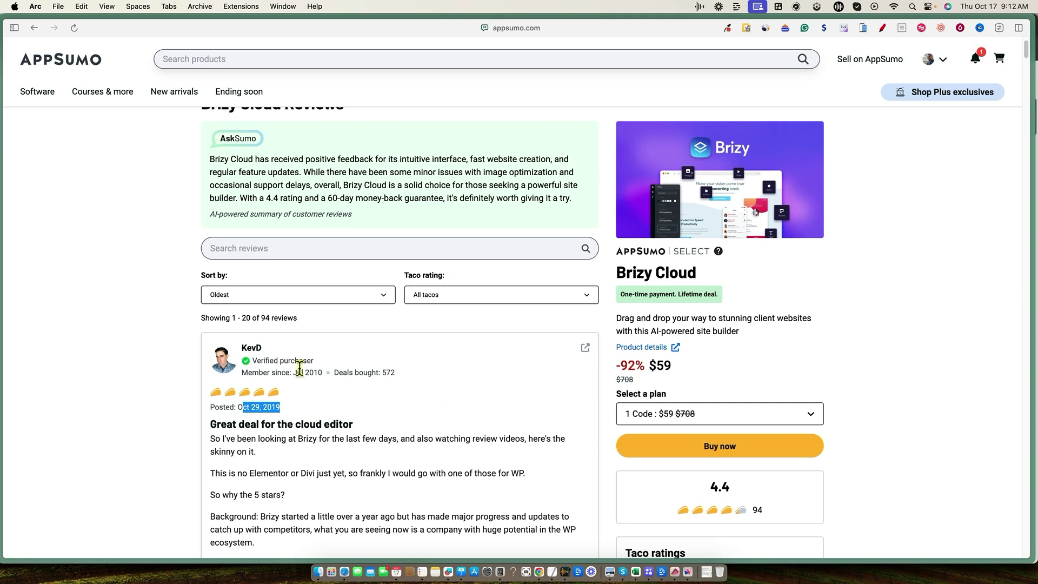
scroll(277, 453, up, 2)
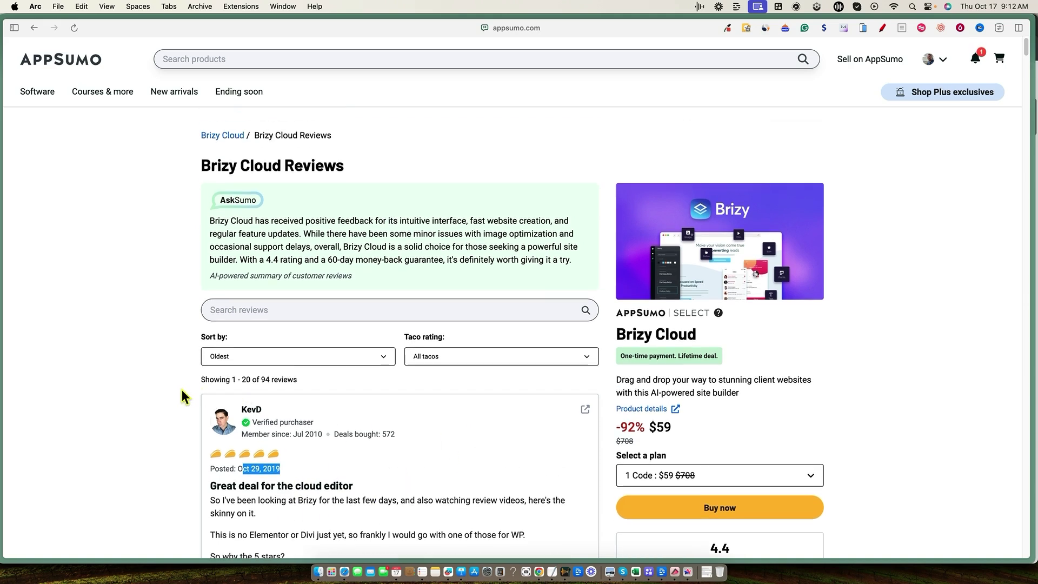
- Switch to the open Brizy homepage and dismiss the privacy notice
mouse_move(7, 352)
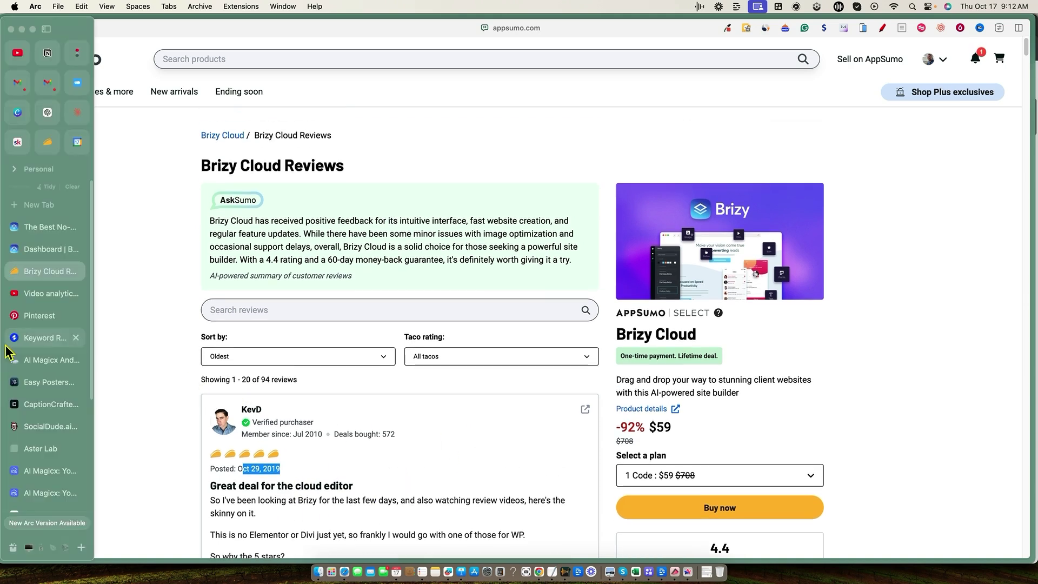
click(47, 227)
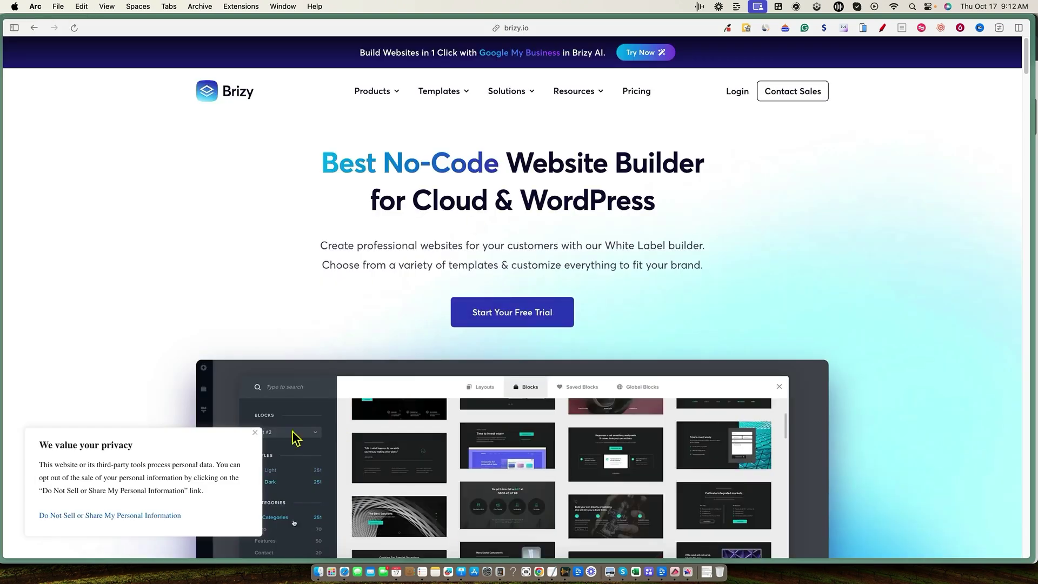
click(254, 433)
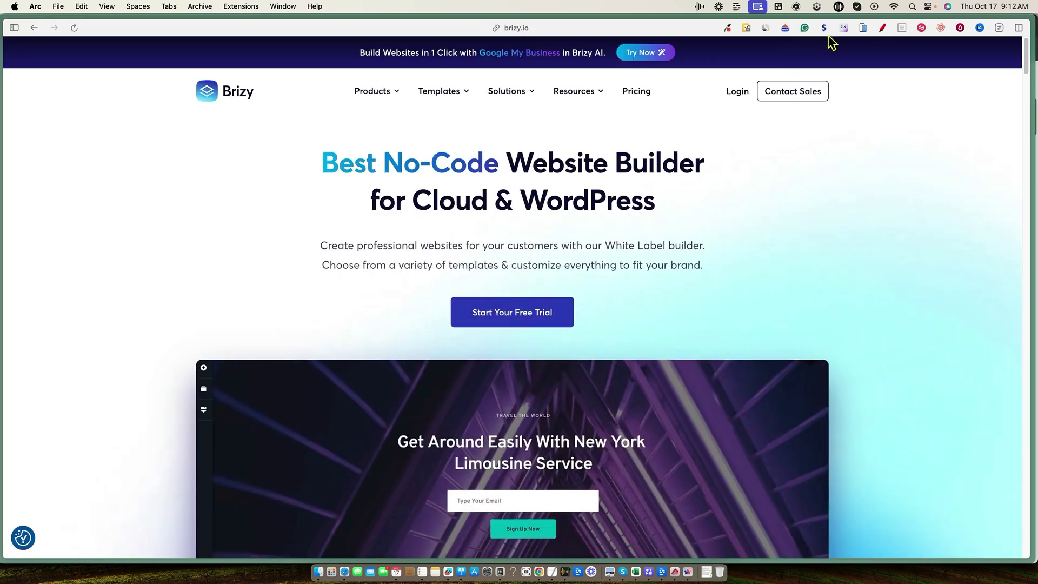
- Check brizy.io with the Similarweb extension, then log in on similarweb.com to open its Website Performance report
click(783, 28)
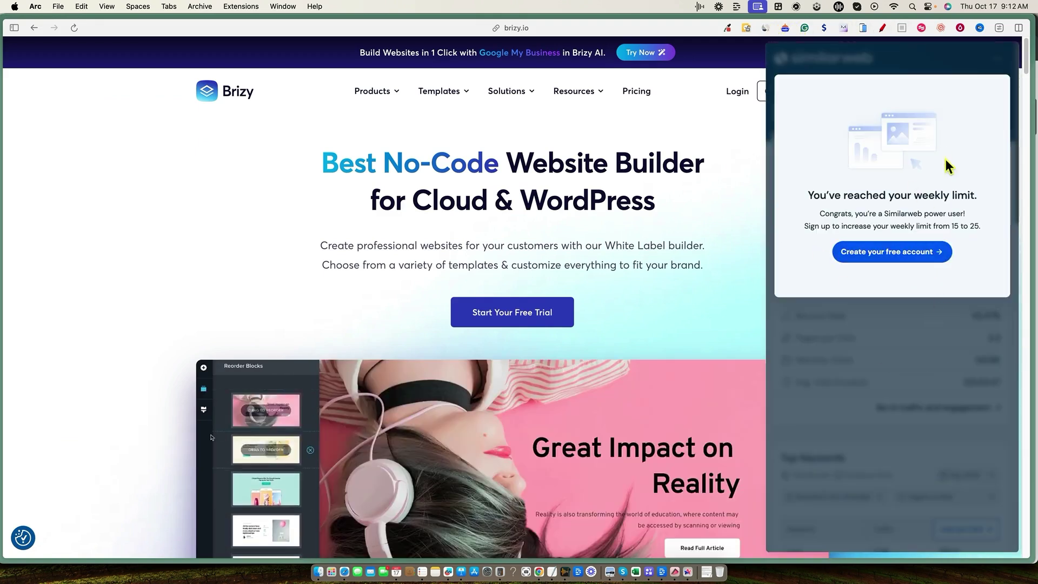
click(744, 177)
click(519, 28)
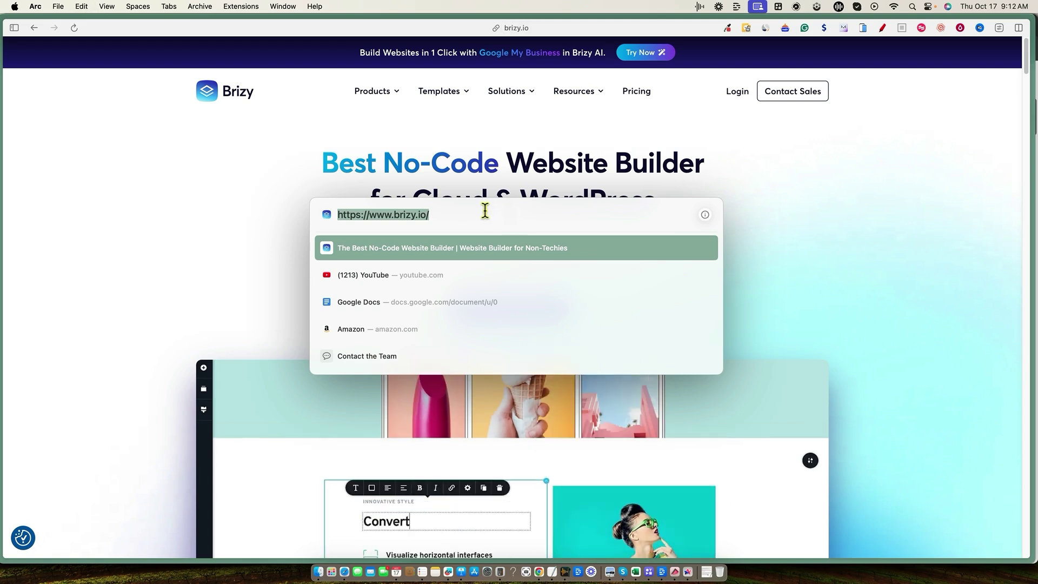
key(BackSpace)
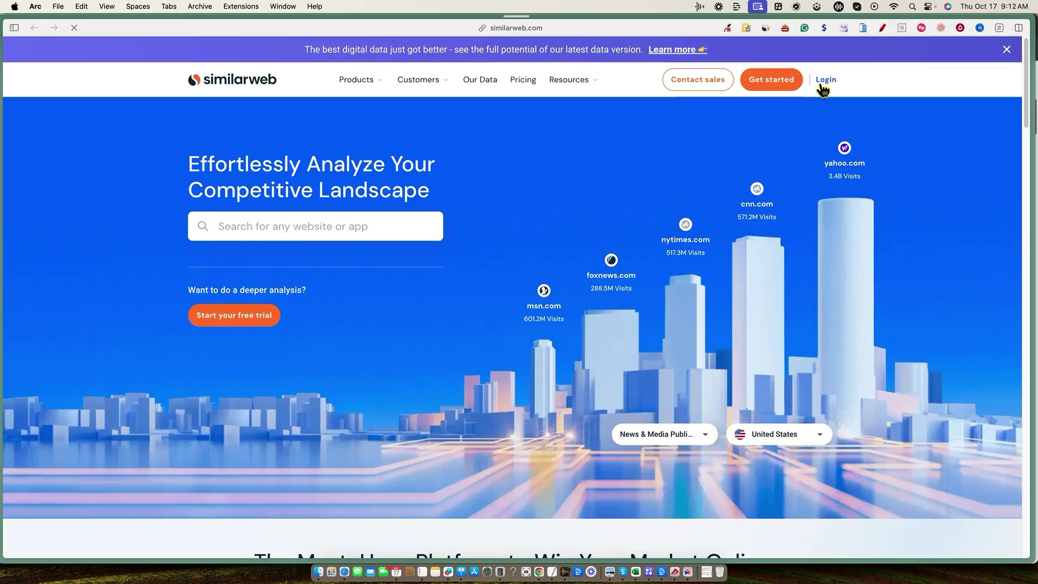
click(822, 86)
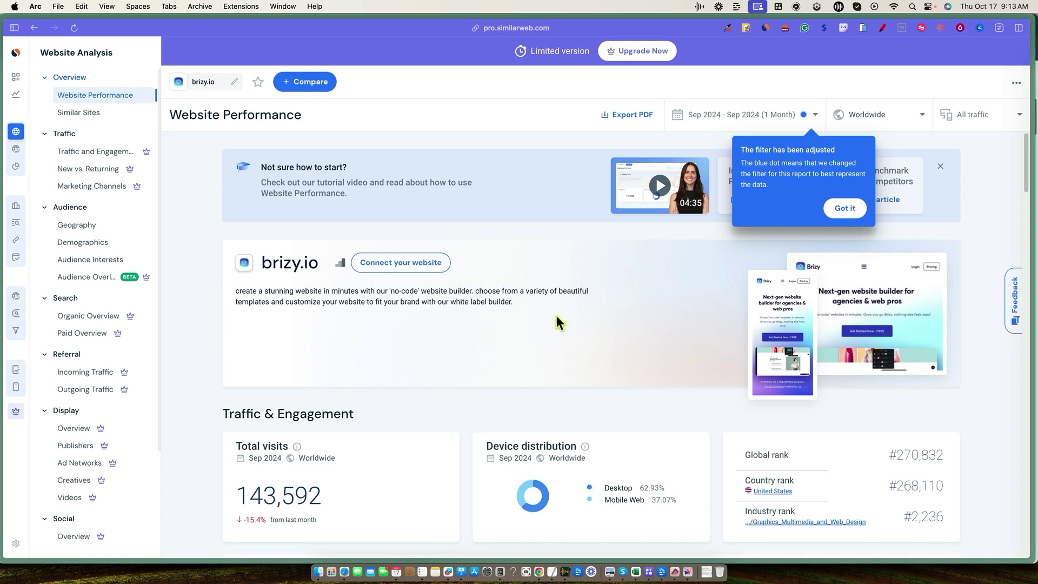
- Examine the total visits, device distribution, ranks and engagement overview for brizy.io in the Similarweb report
scroll(552, 320, down, 3)
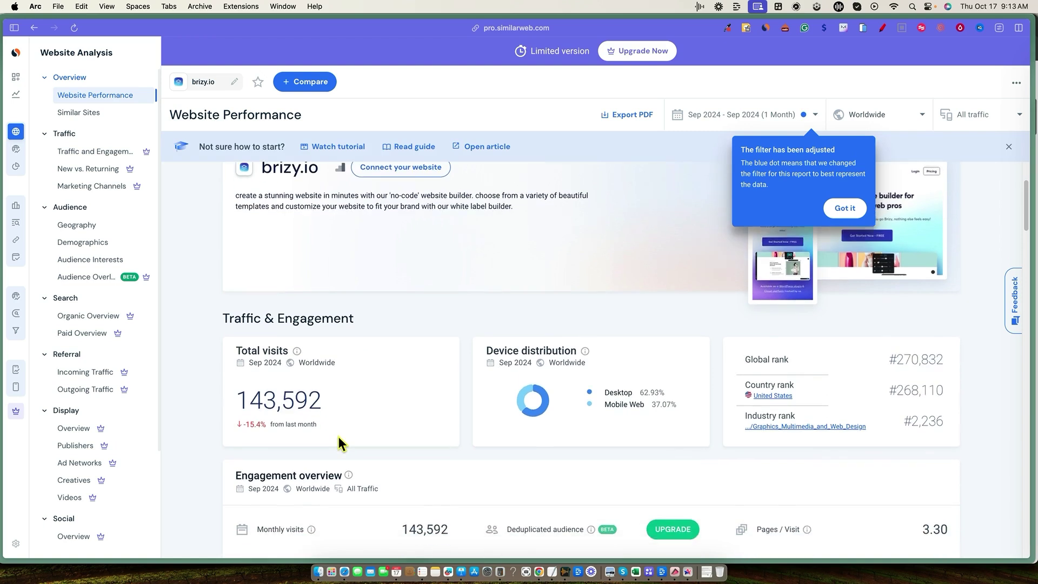
scroll(338, 436, down, 3)
scroll(365, 425, up, 1)
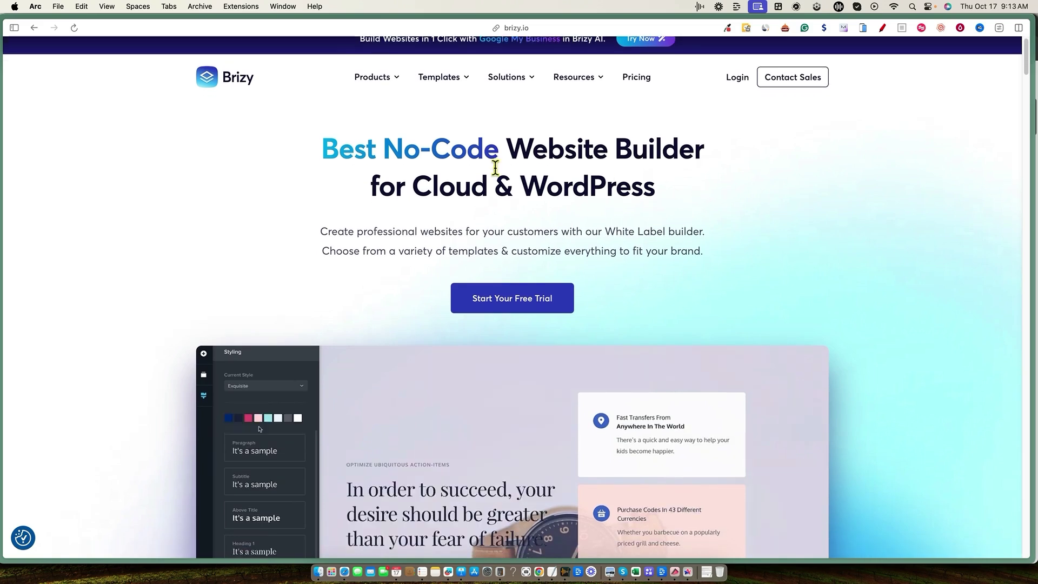
- Look through the Brizy homepage's feature, customer review and template sections
scroll(635, 204, down, 1)
scroll(663, 272, down, 20)
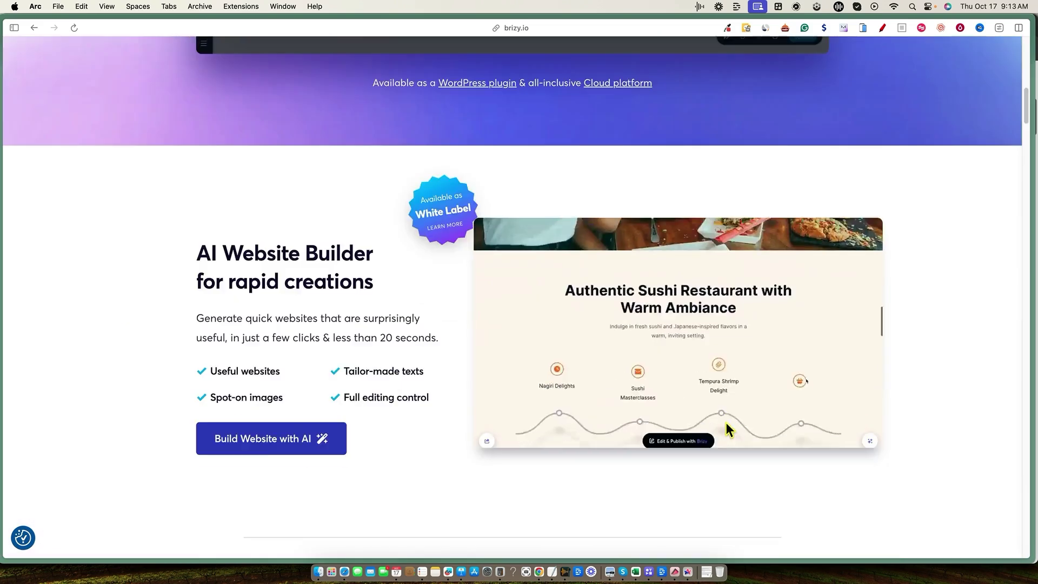
scroll(727, 424, down, 8)
scroll(725, 419, up, 6)
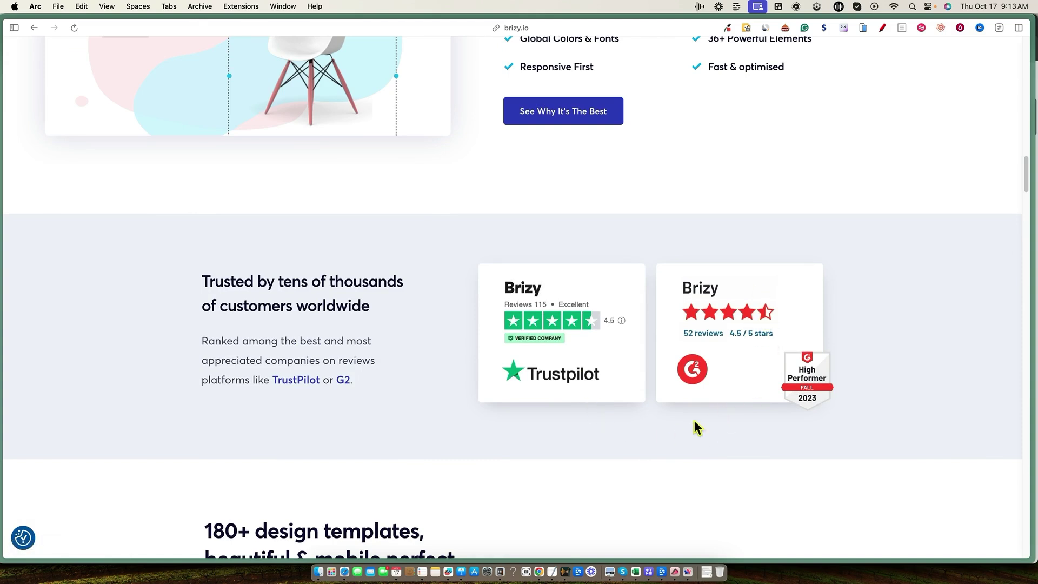
scroll(694, 420, down, 6)
scroll(687, 419, up, 20)
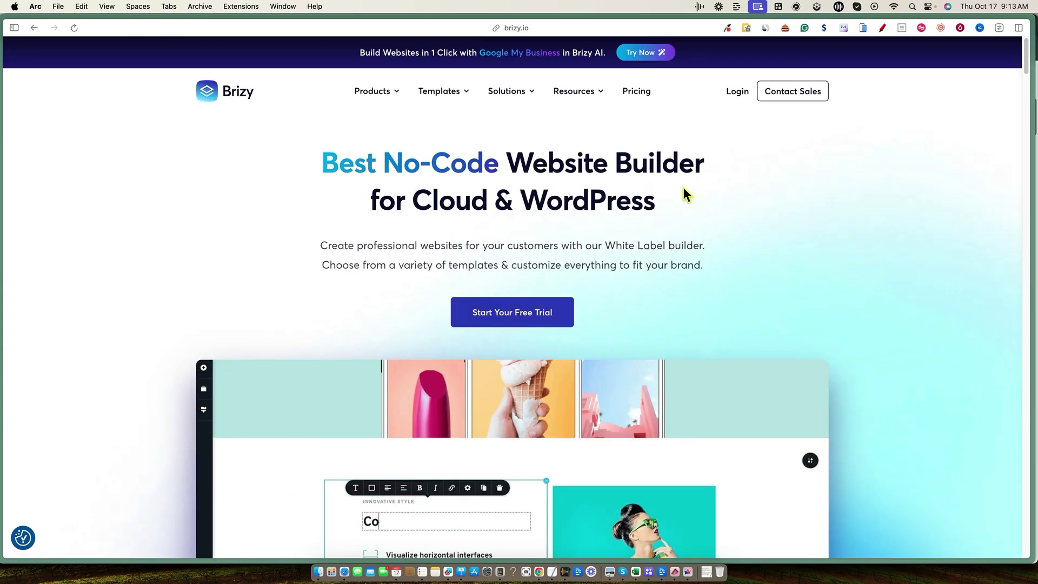
- Open Brizy's pricing page and compare the monthly Brizy Cloud plans from Personal to Enterprise
click(640, 93)
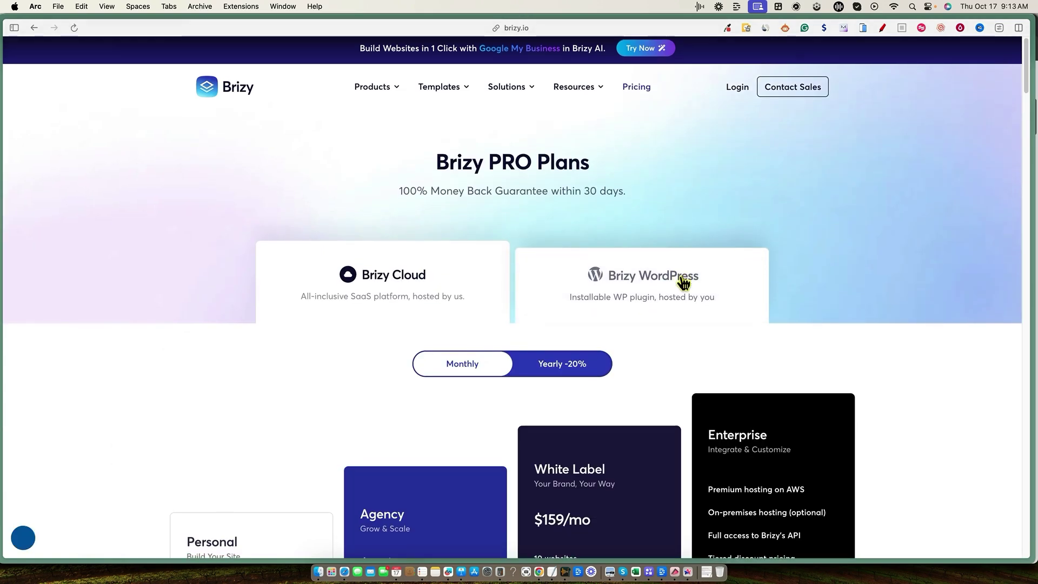
scroll(683, 282, down, 2)
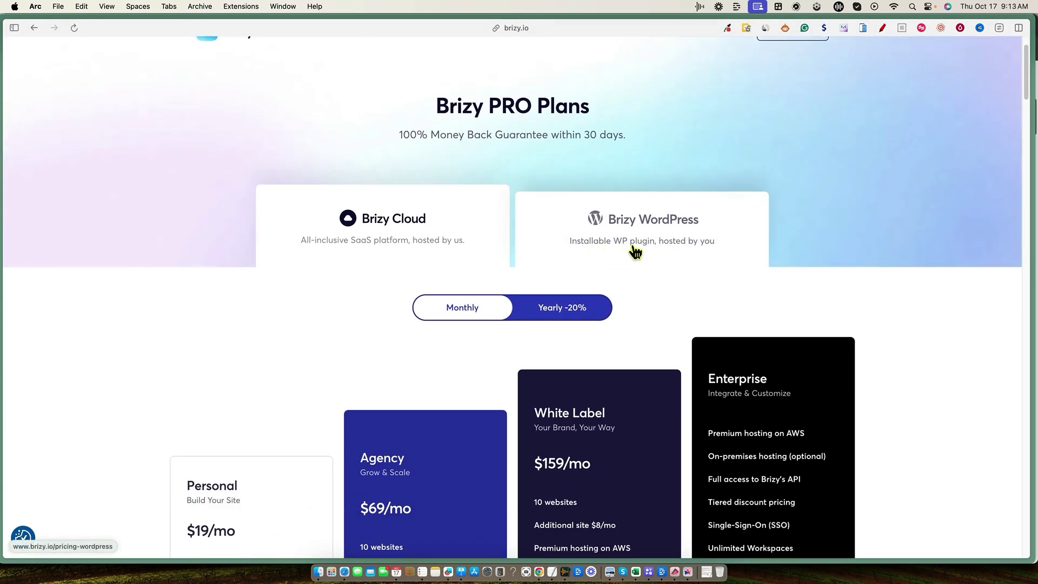
scroll(400, 362, down, 3)
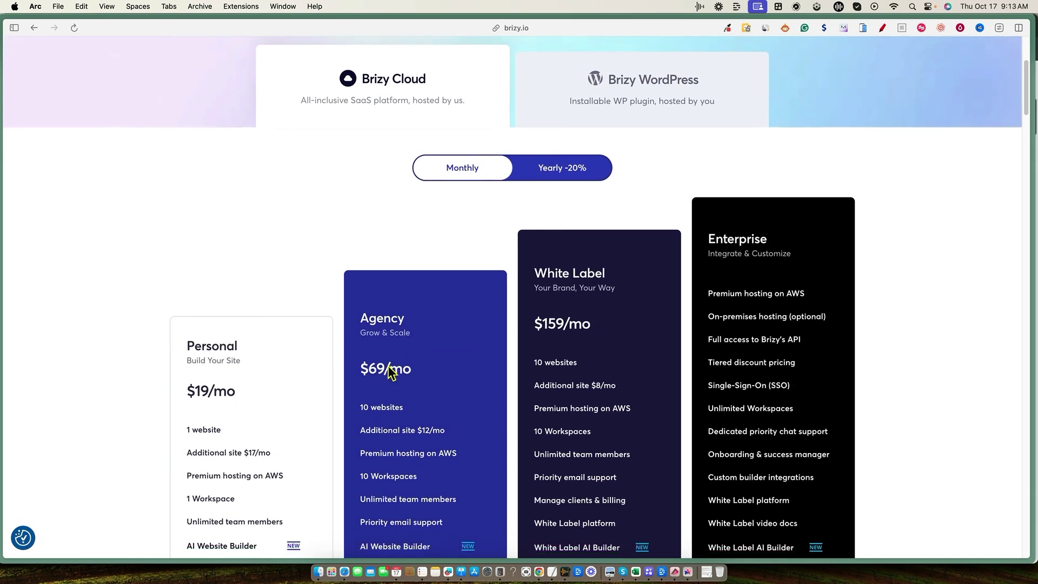
scroll(654, 264, up, 5)
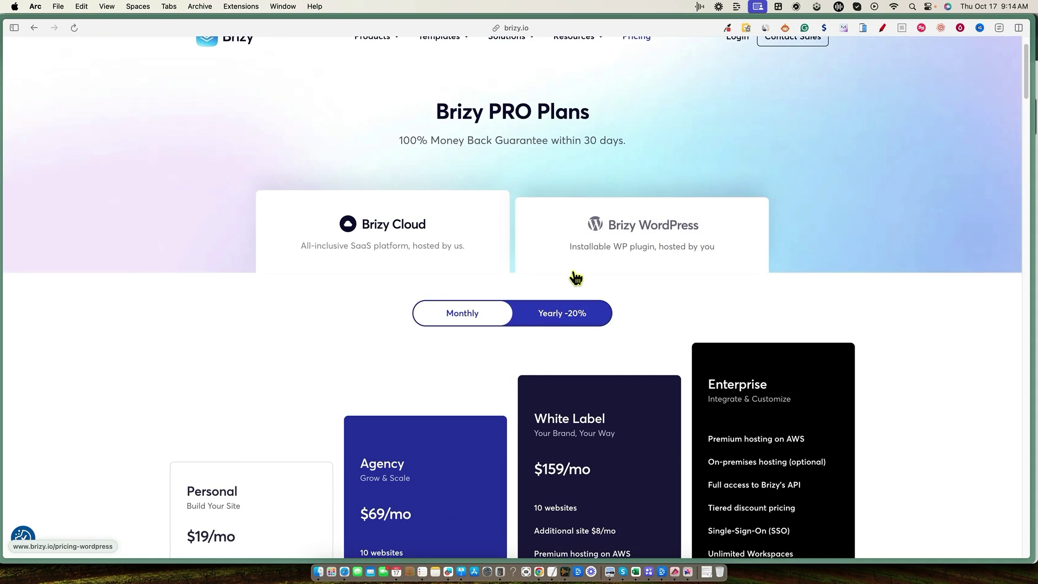
scroll(576, 292, down, 5)
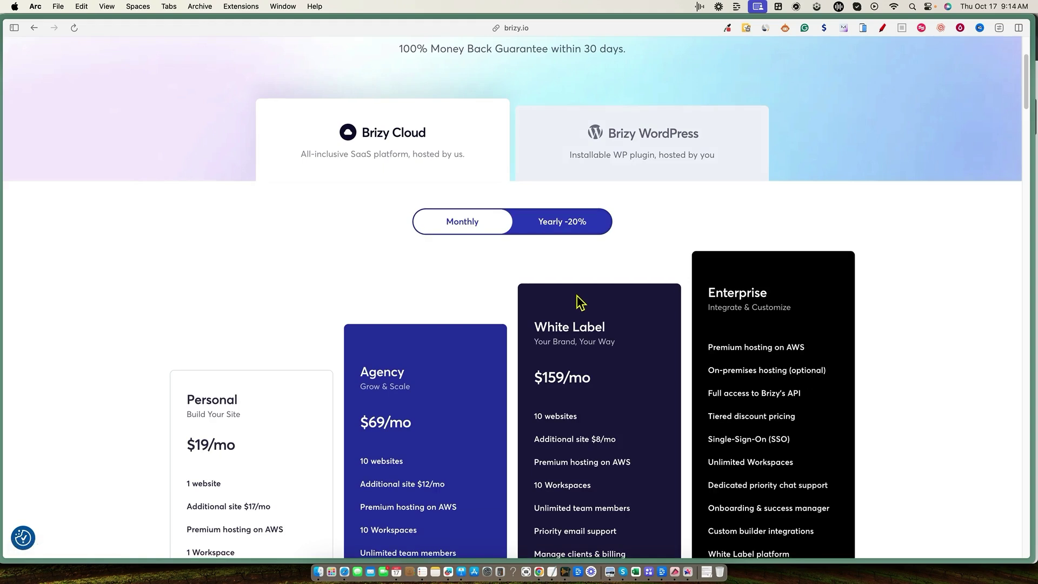
scroll(575, 282, up, 6)
scroll(576, 293, up, 1)
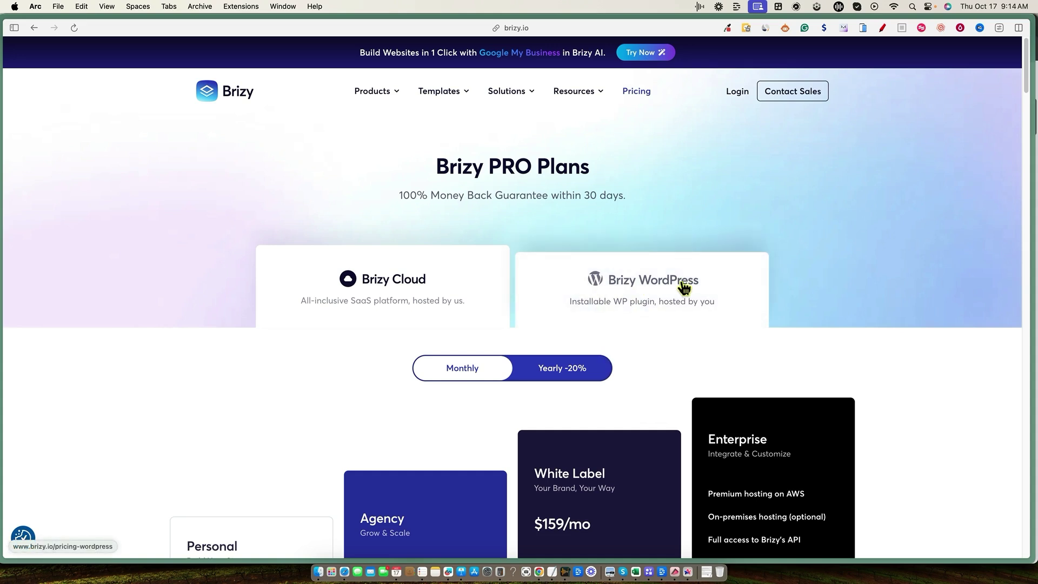
- Examine the White Label plan's details on the Brizy Cloud pricing page, highlighting its price for an additional site
scroll(659, 330, down, 5)
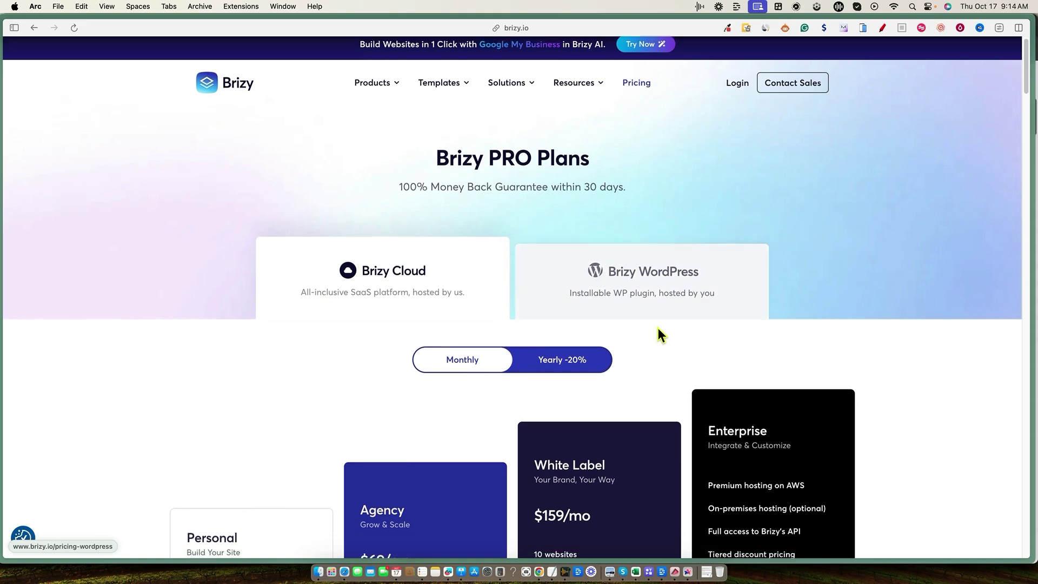
scroll(668, 338, down, 5)
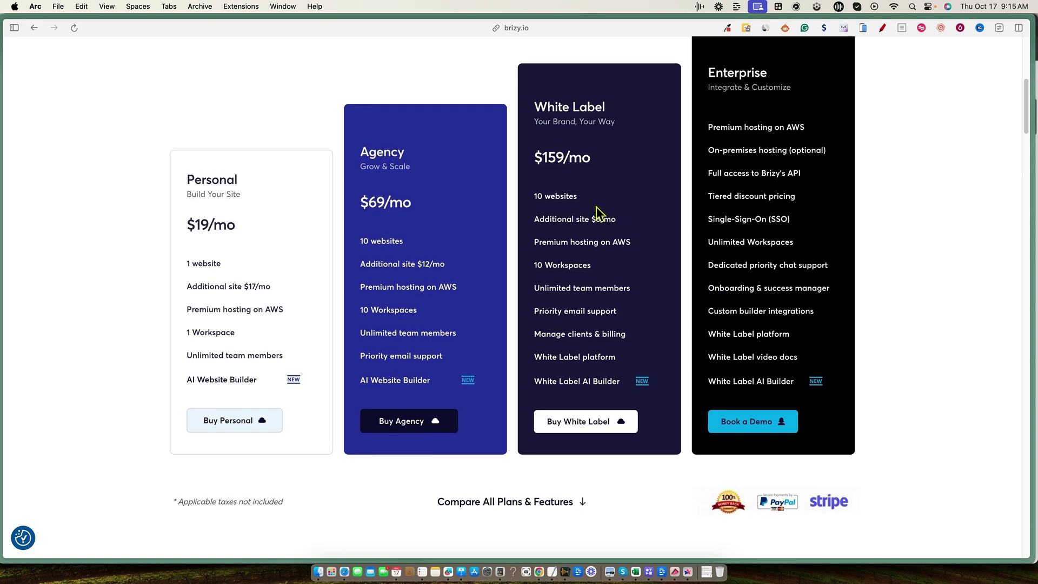
drag(580, 219, 636, 220)
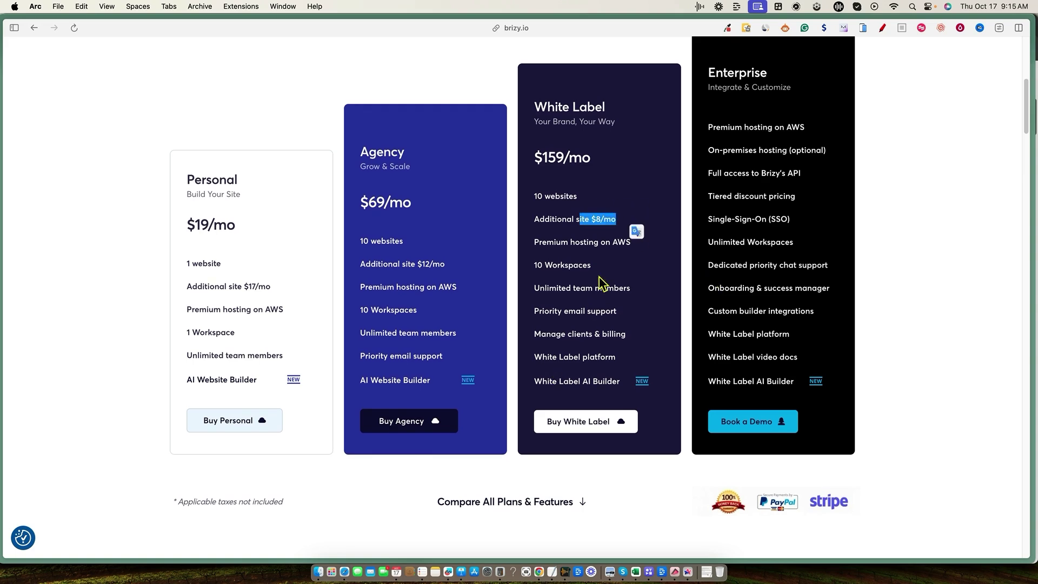
click(601, 222)
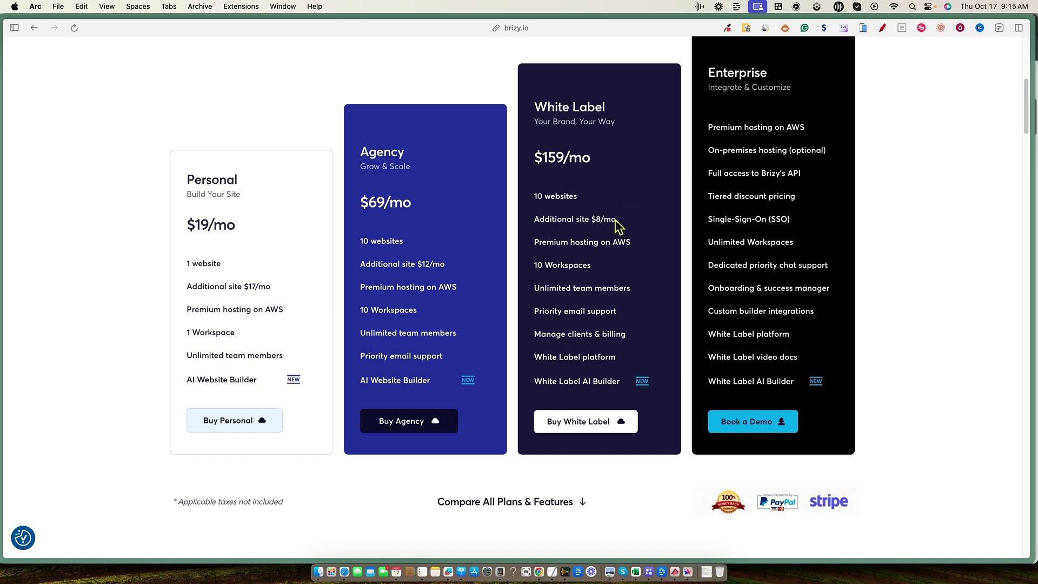
drag(617, 221, 557, 222)
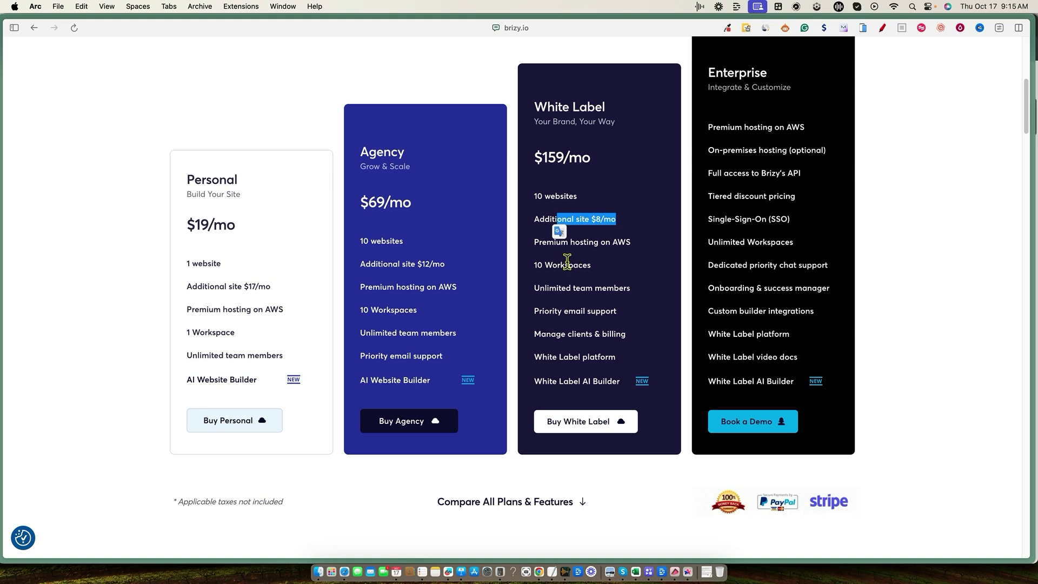
- Review the monthly plan cards again, comparing website allowances, support and AI Website Builder access across the Personal, Agency, White Label and Enterprise plans
scroll(322, 389, up, 6)
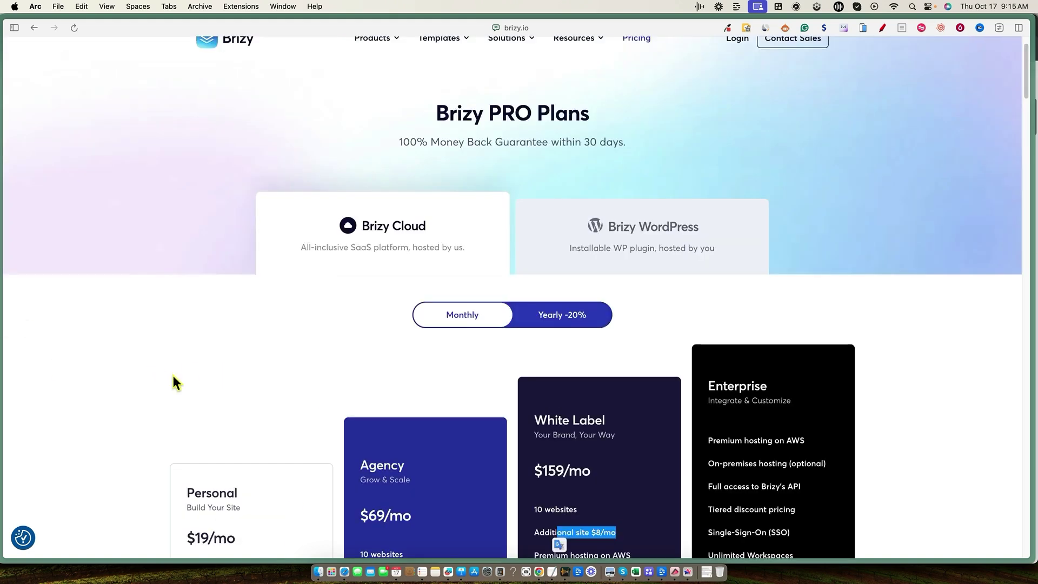
scroll(186, 379, up, 1)
scroll(188, 375, down, 5)
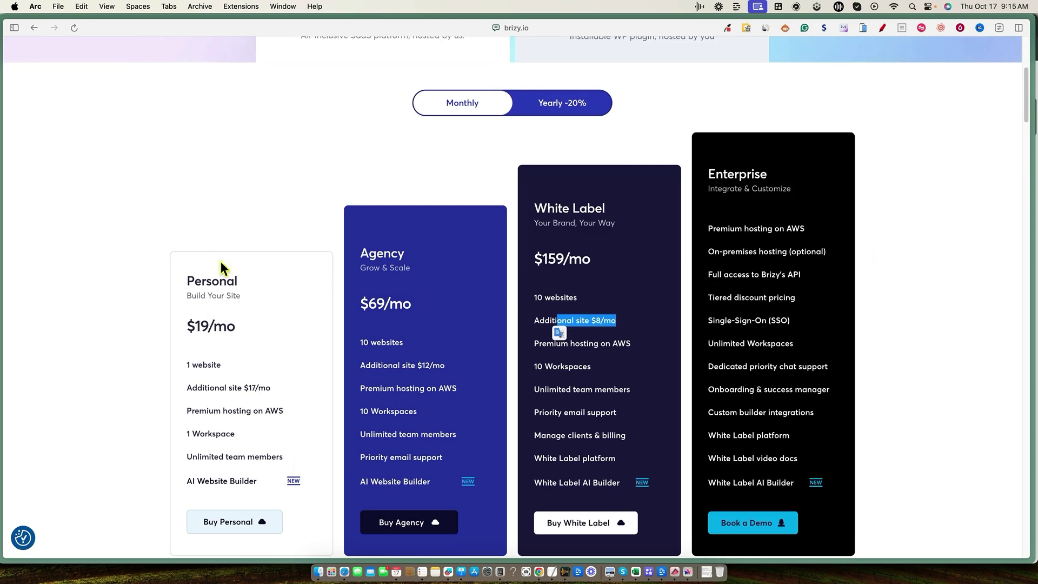
click(184, 208)
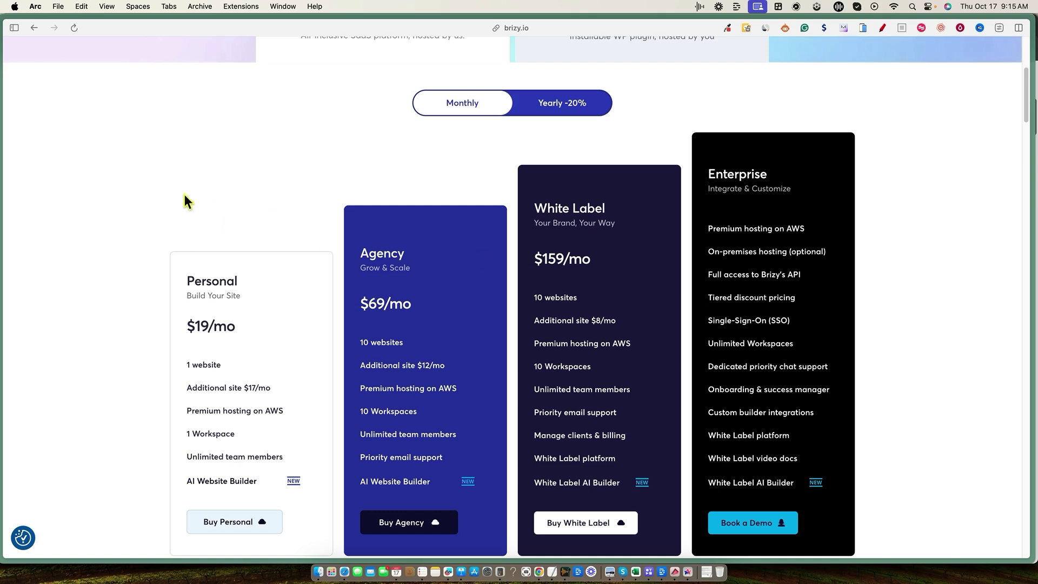
scroll(182, 210, up, 1)
scroll(182, 211, up, 3)
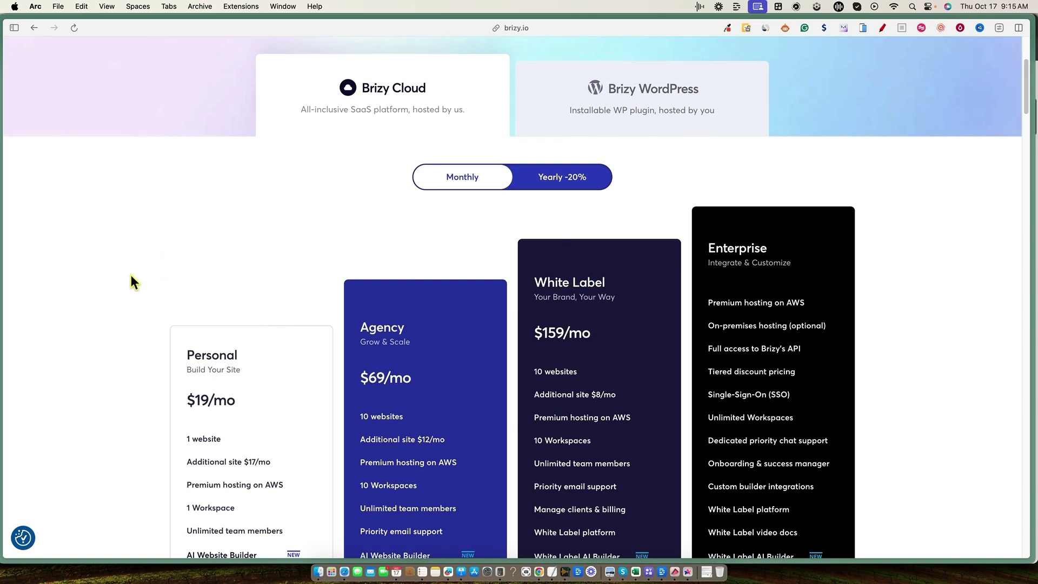
scroll(142, 280, up, 1)
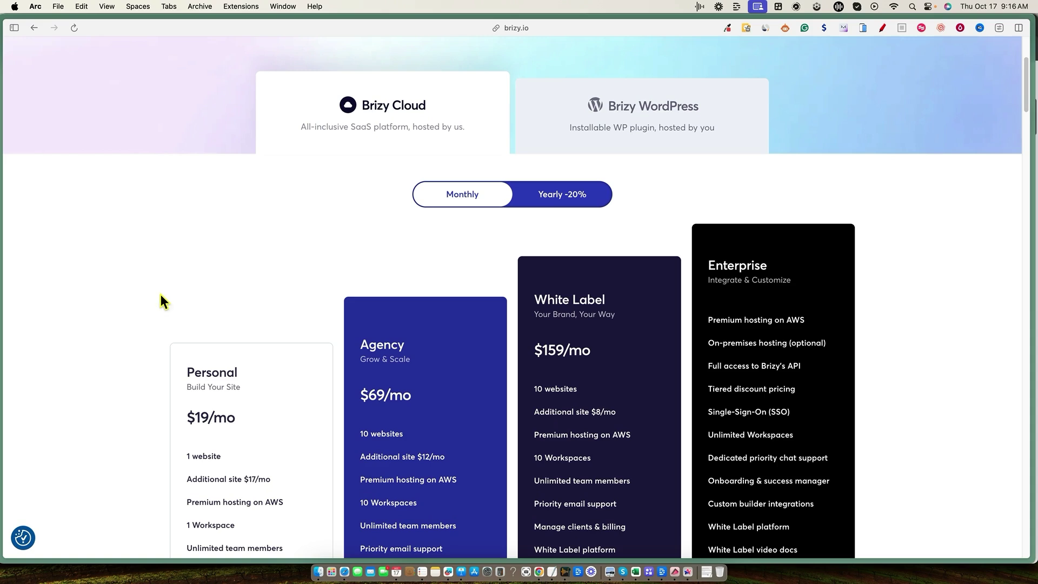
scroll(188, 206, up, 1)
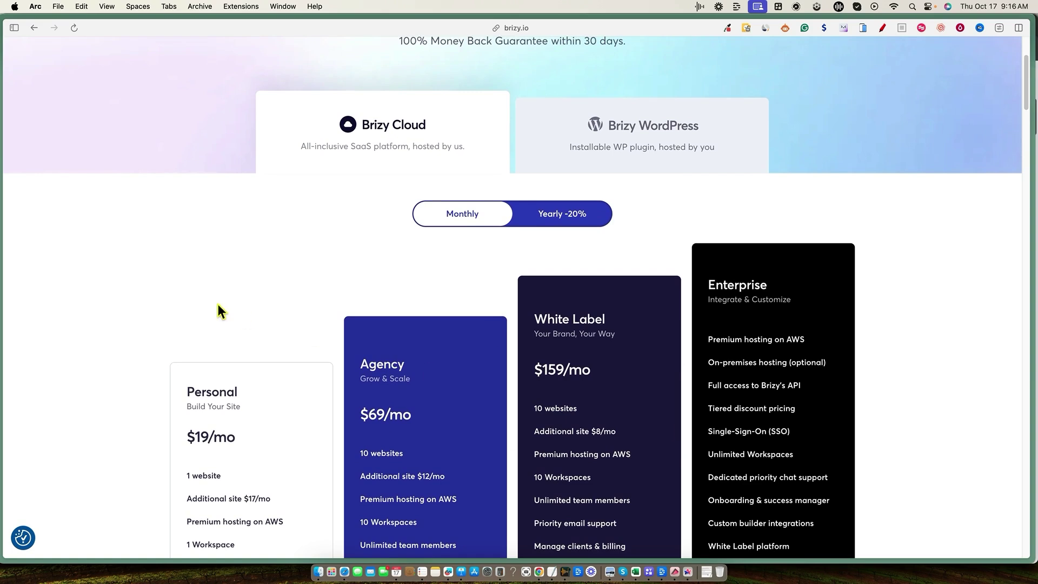
scroll(211, 304, up, 4)
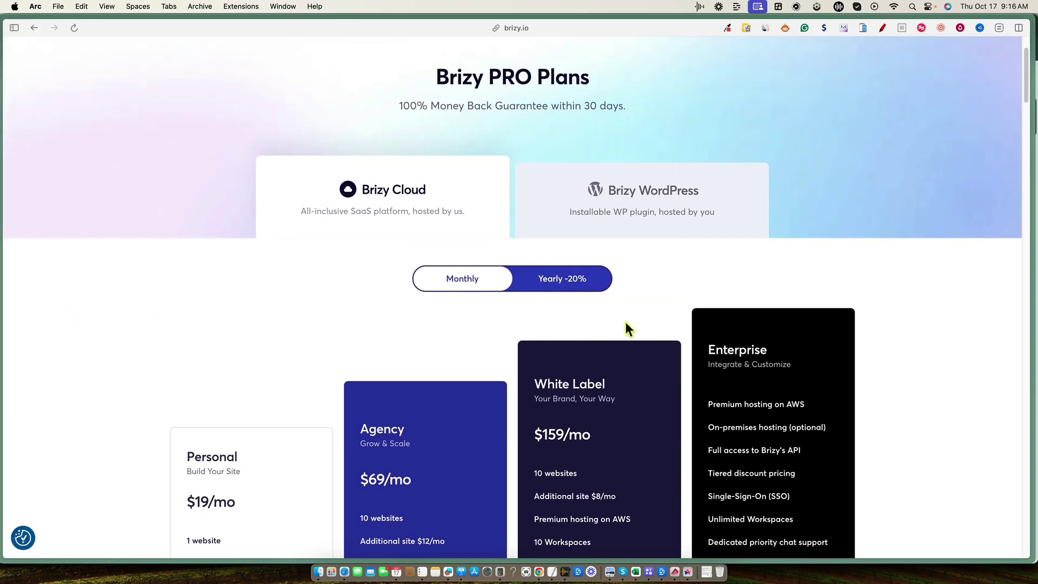
scroll(412, 475, down, 20)
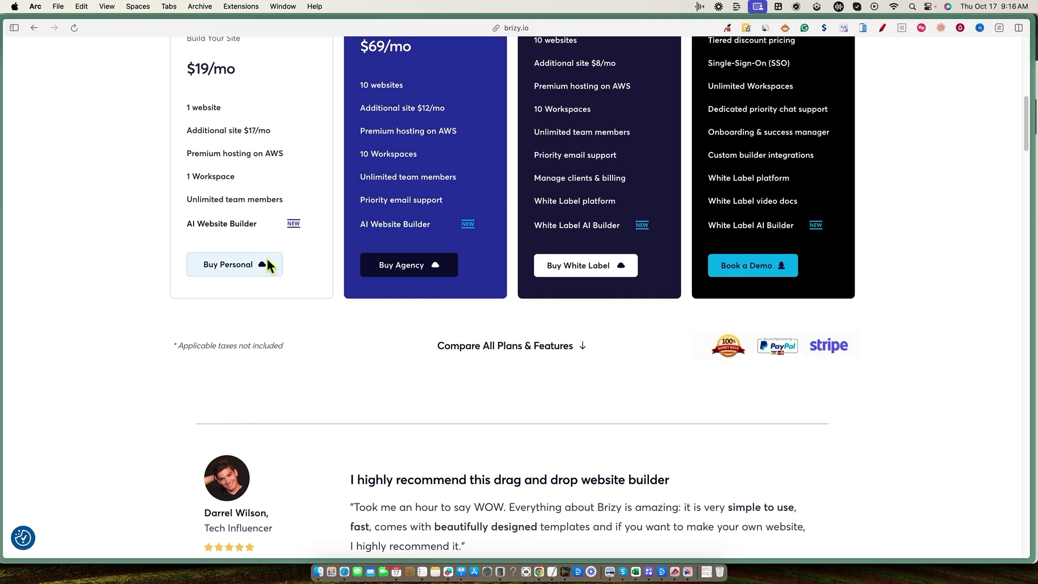
scroll(281, 292, up, 10)
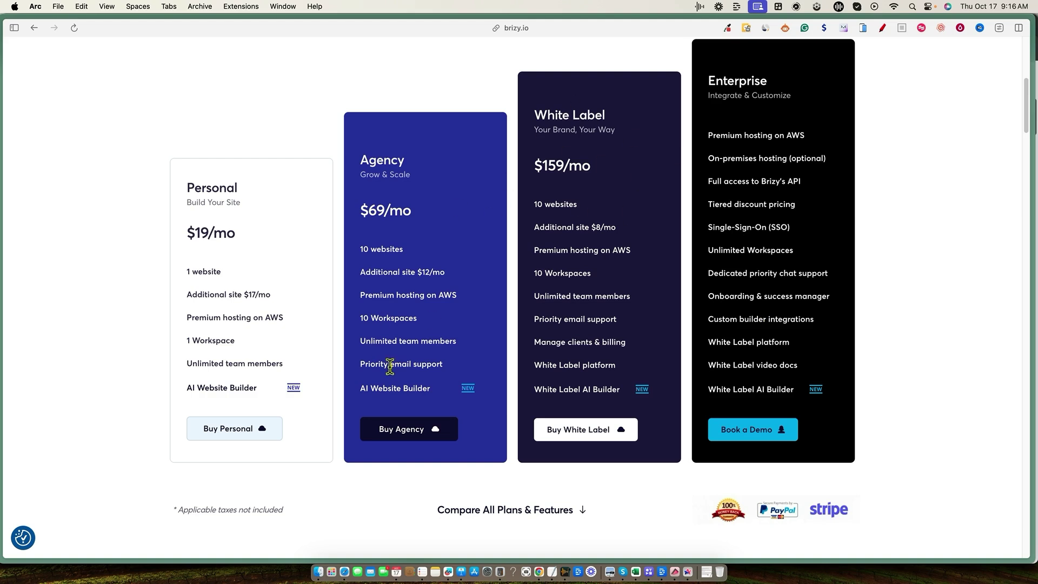
mouse_move(59, 217)
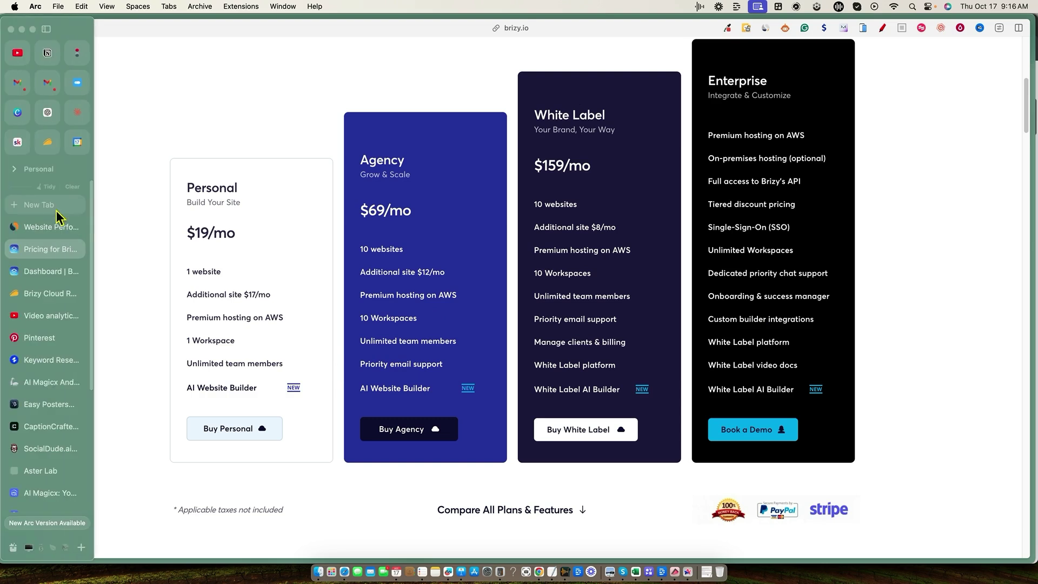
scroll(336, 489, up, 1)
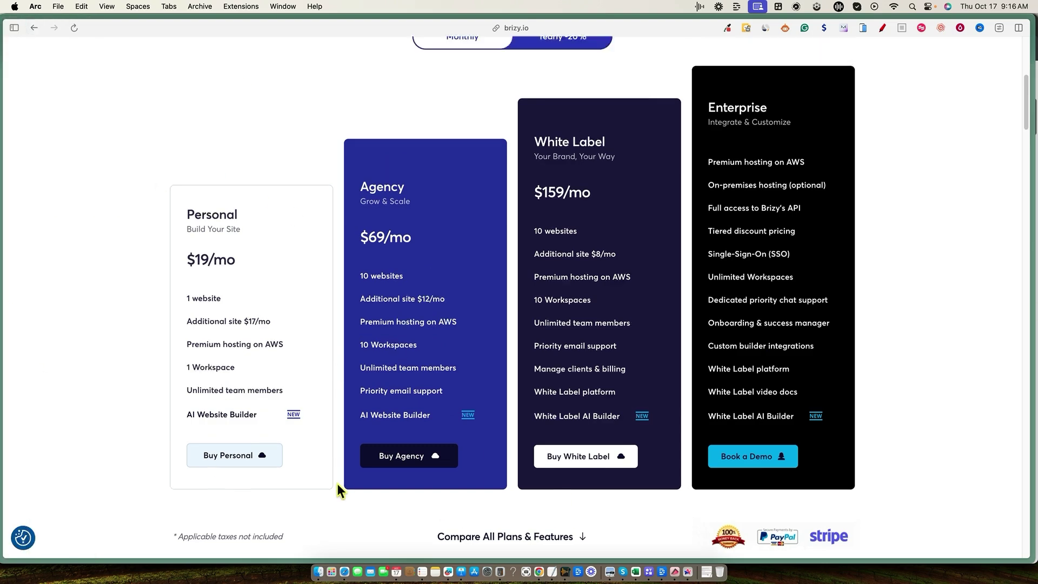
scroll(338, 486, up, 10)
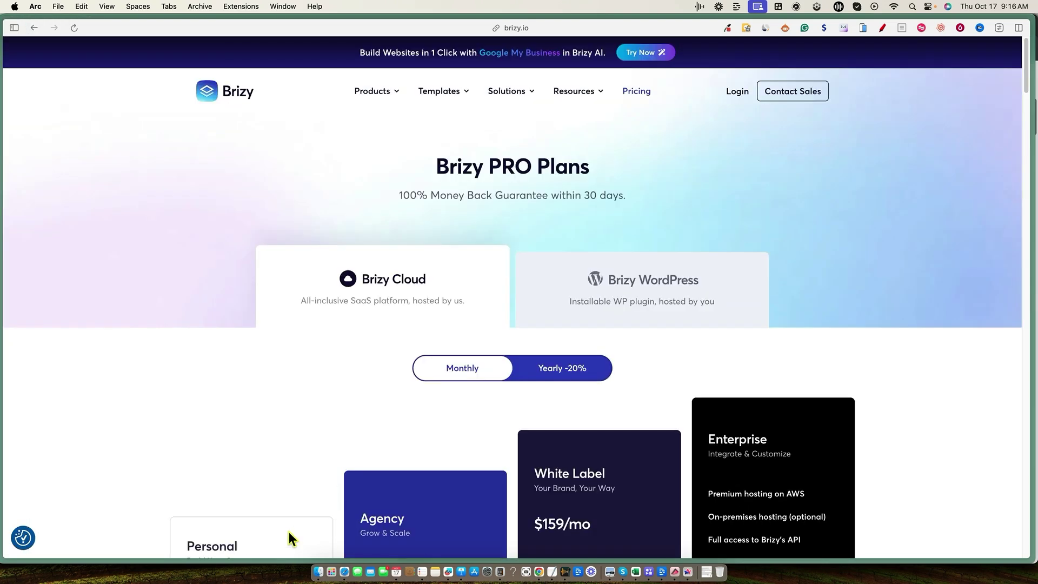
scroll(239, 508, down, 1)
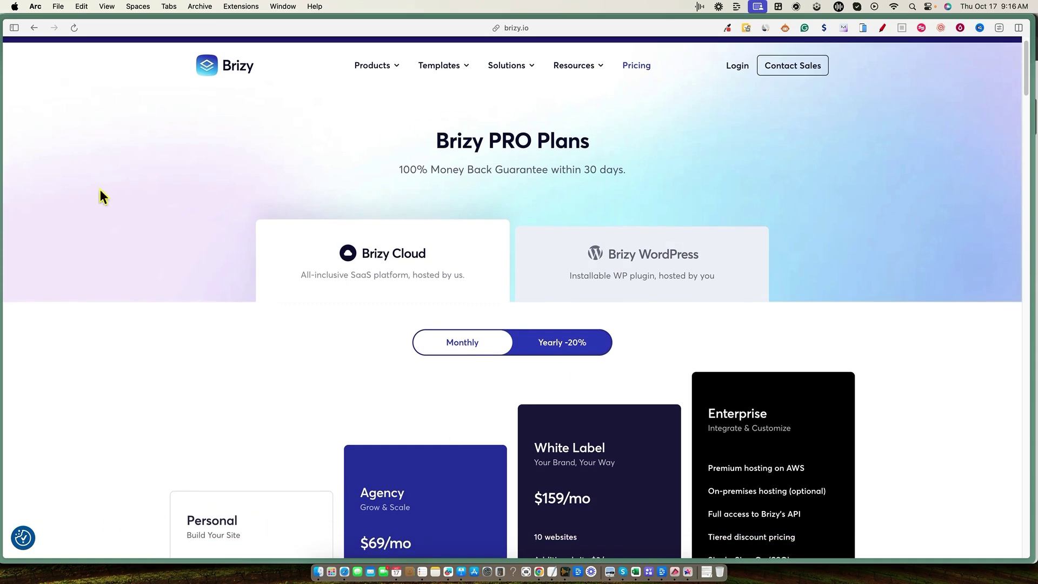
- Switch to the open Brizy Dashboard page and dismiss the privacy notice covering the onboarding survey
mouse_move(2, 262)
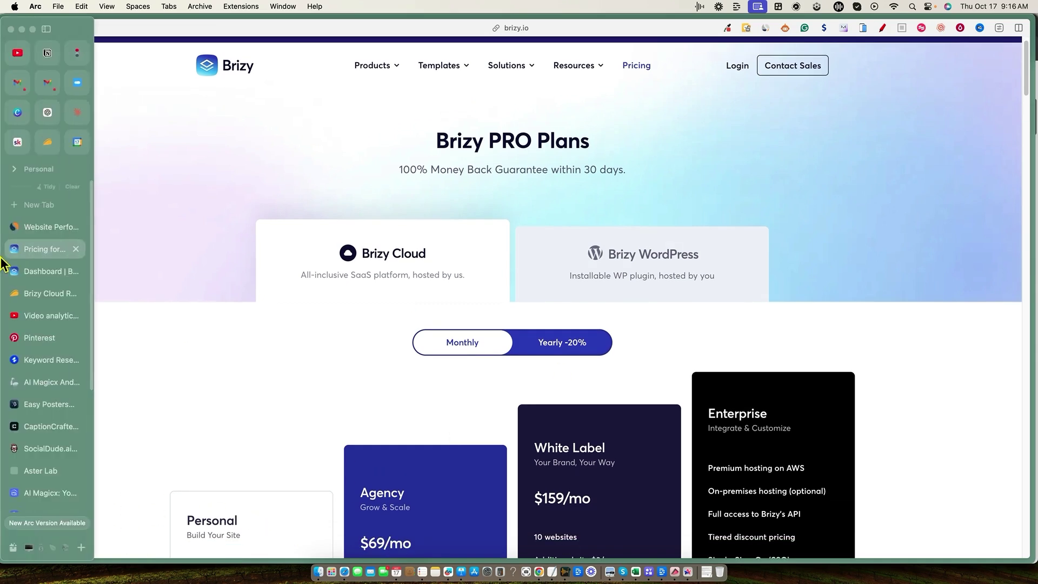
click(31, 271)
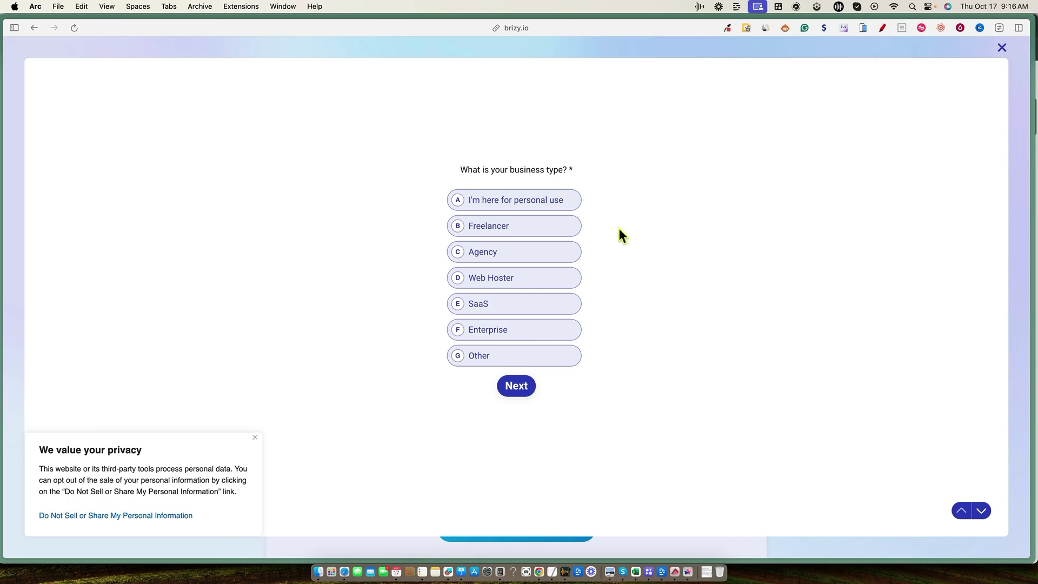
click(255, 438)
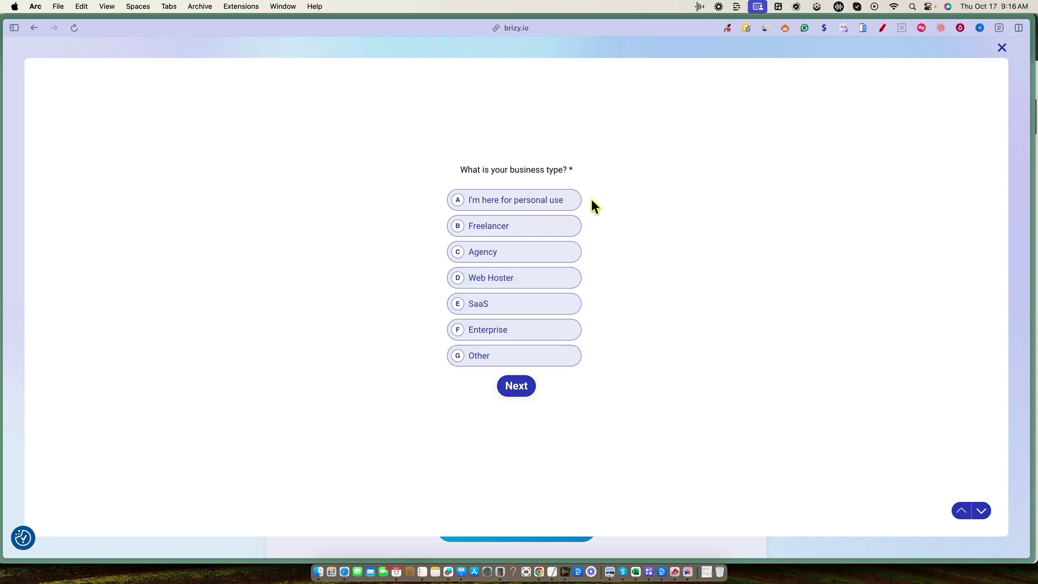
- Complete the onboarding survey with Freelancer as business type, Business Owner as role, and "appsumo" as the other source for finding Brizy
click(522, 230)
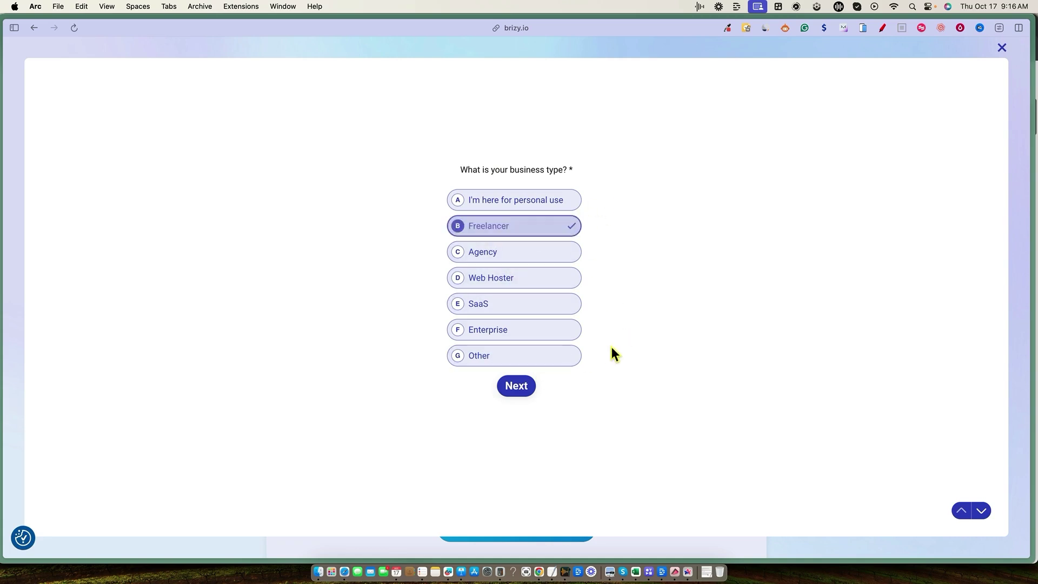
click(534, 218)
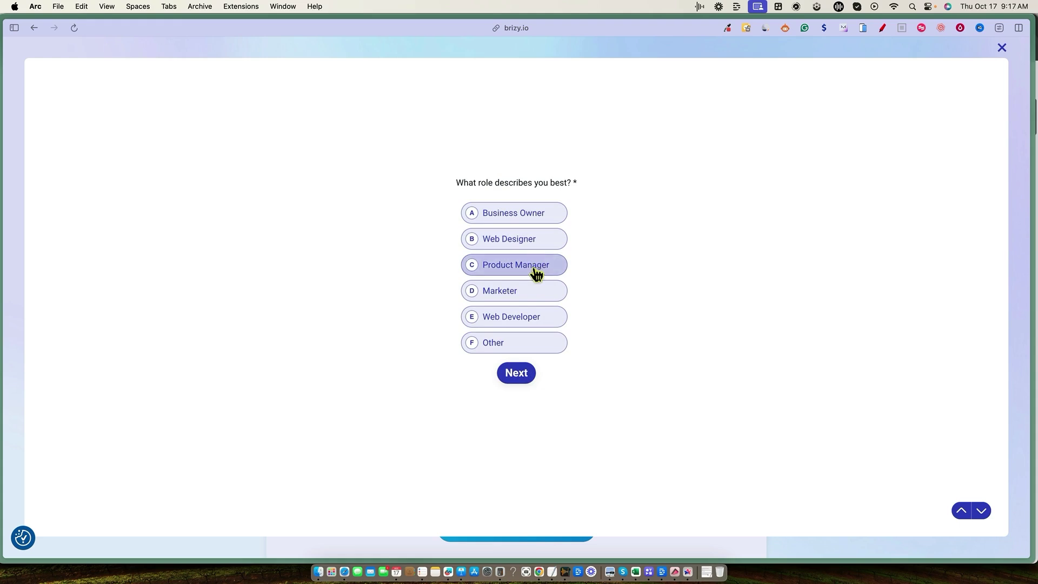
click(535, 213)
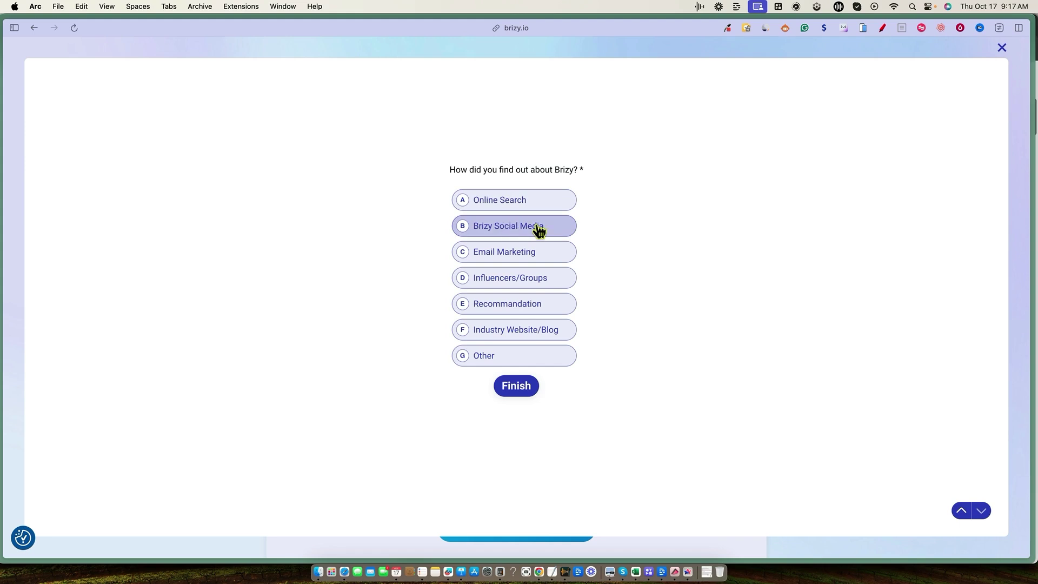
click(522, 356)
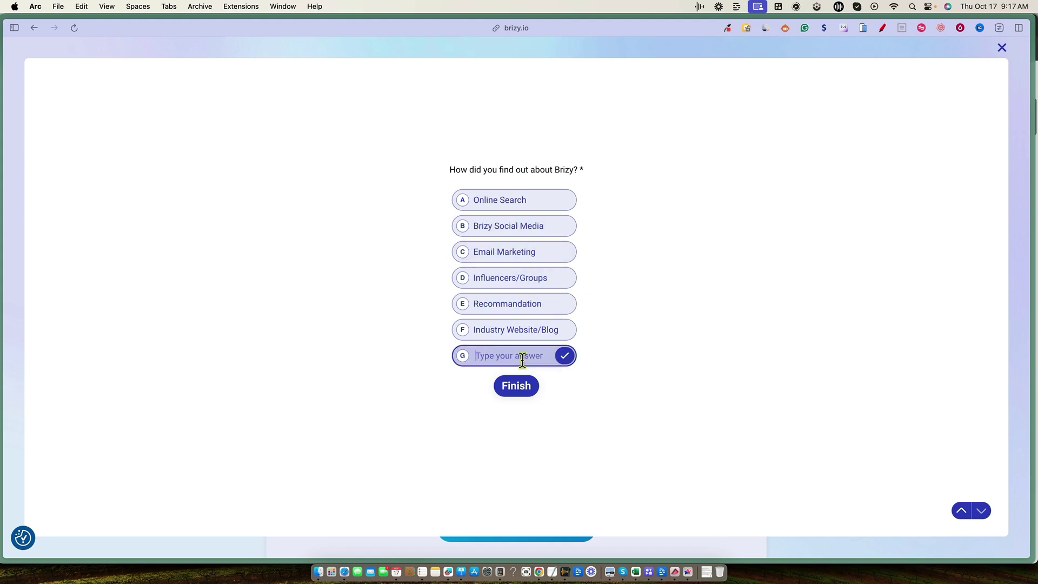
text(appsumo)
click(514, 393)
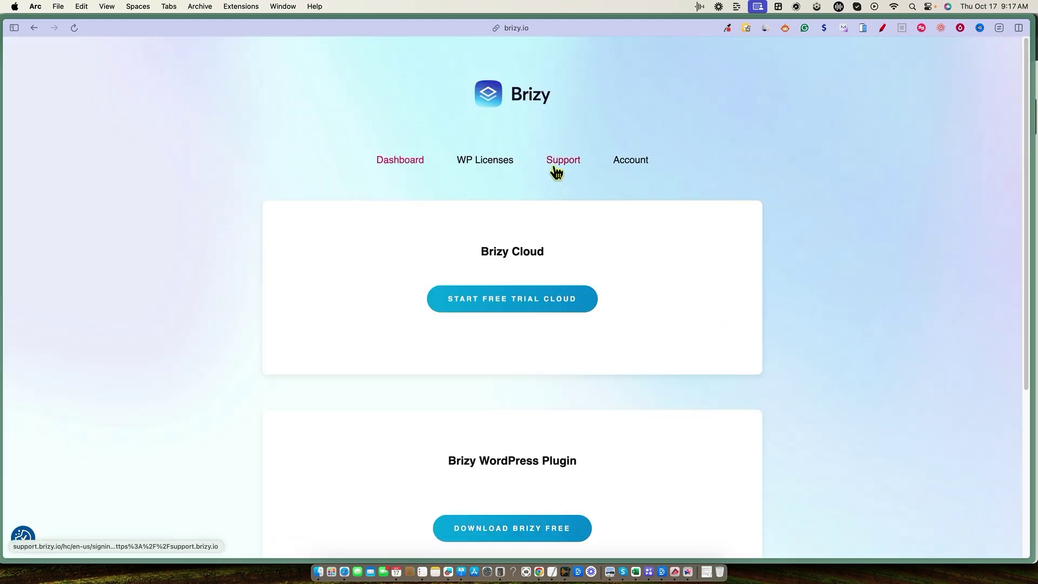
- Look over the dashboard's Brizy Cloud, WordPress plugin and community options, and start the Brizy Cloud free trial
scroll(662, 391, down, 5)
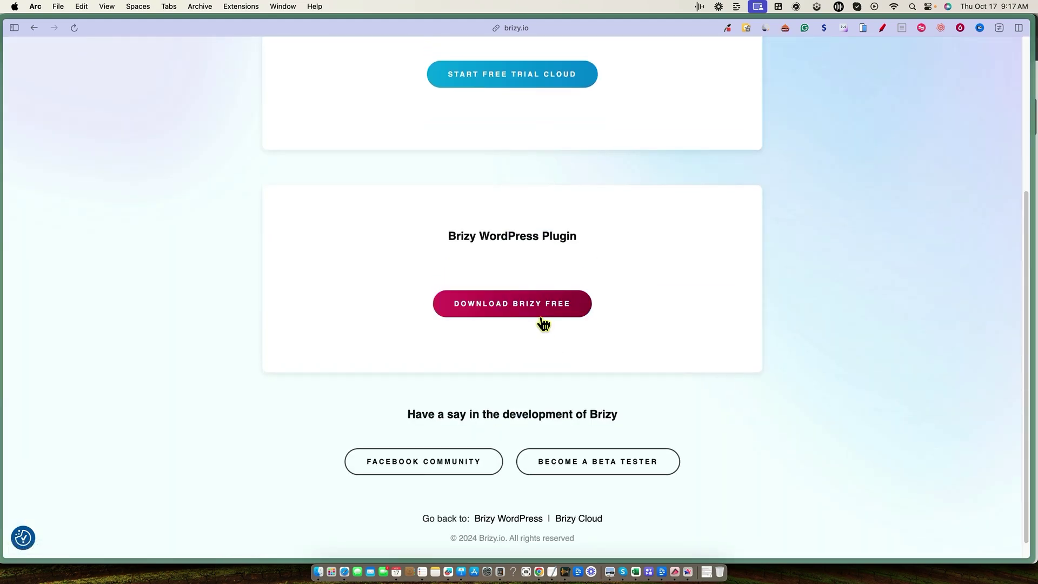
scroll(636, 415, up, 5)
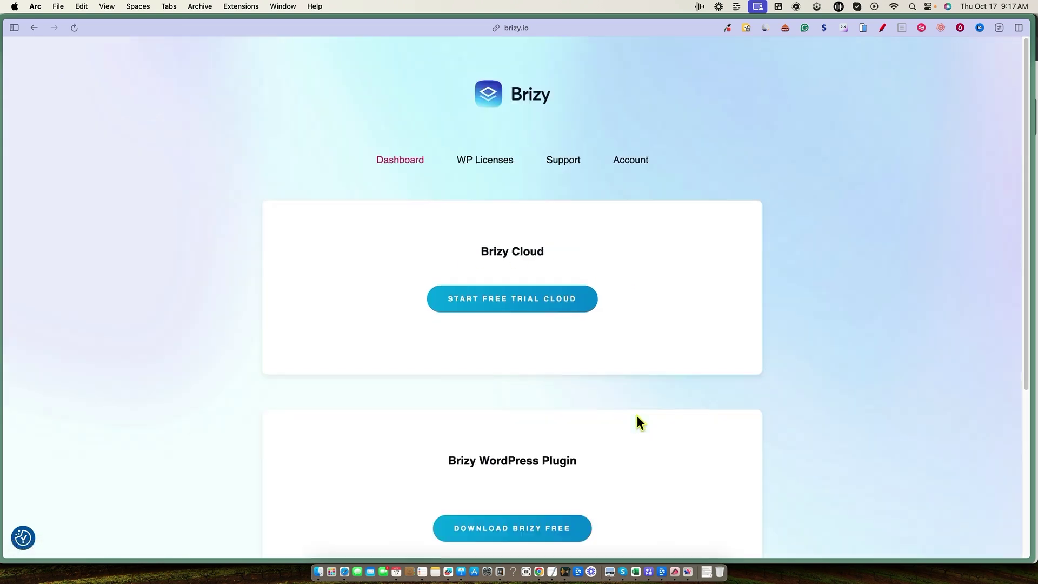
scroll(567, 443, down, 5)
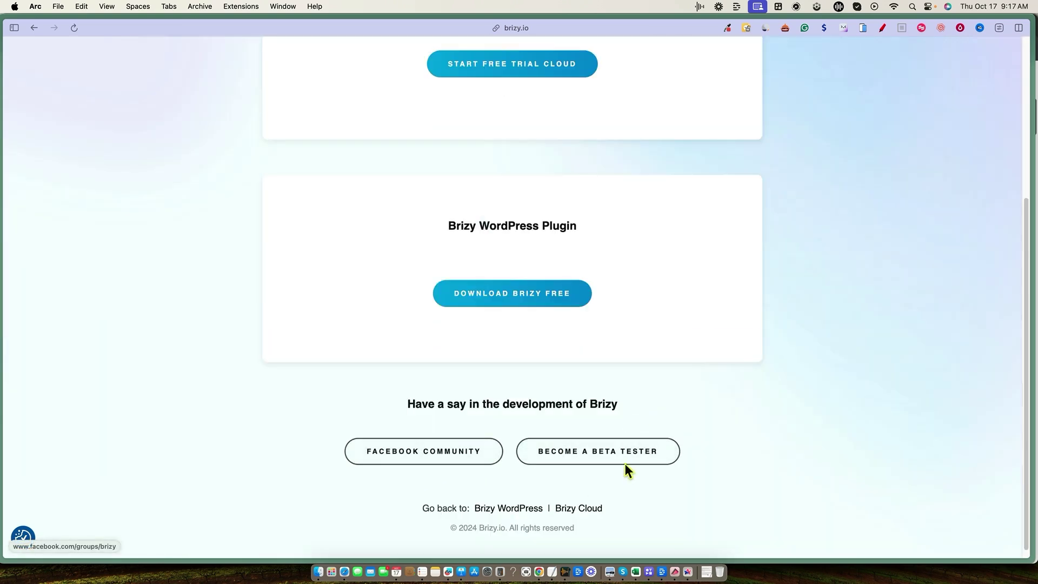
scroll(665, 427, up, 5)
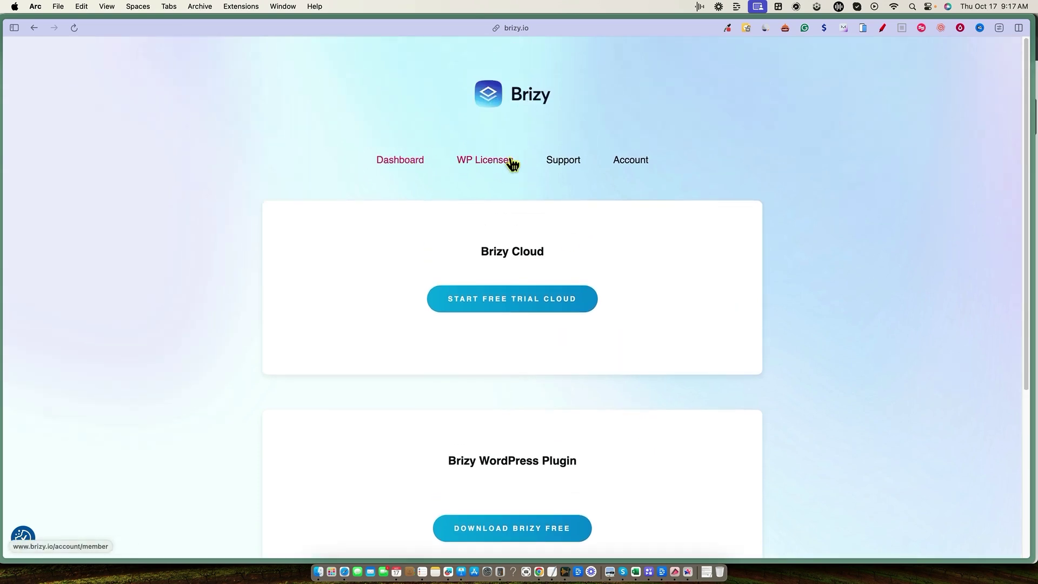
click(521, 301)
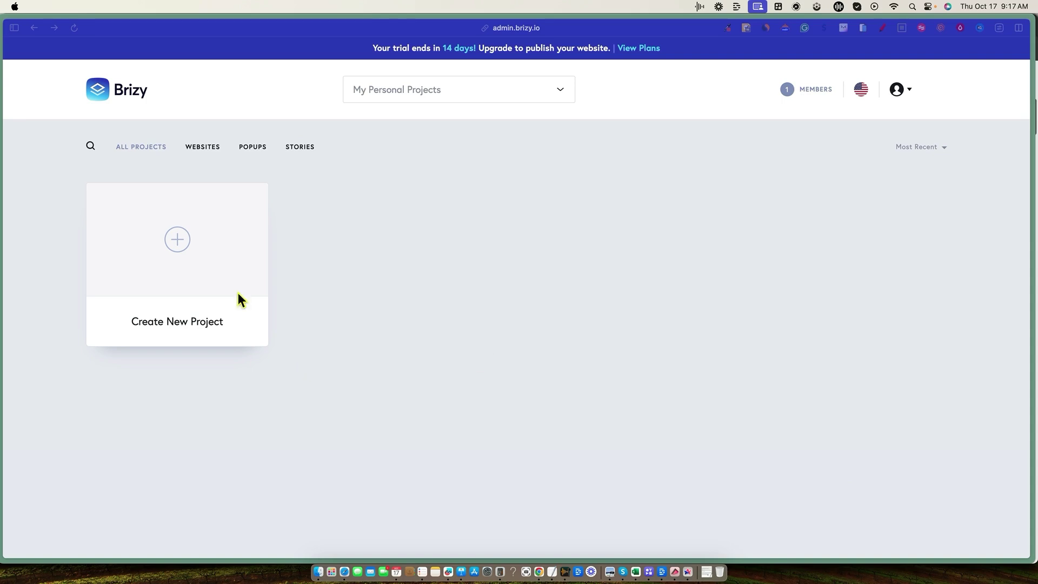
- Create a new Website & Landing Page project and choose to generate it with AI
click(177, 243)
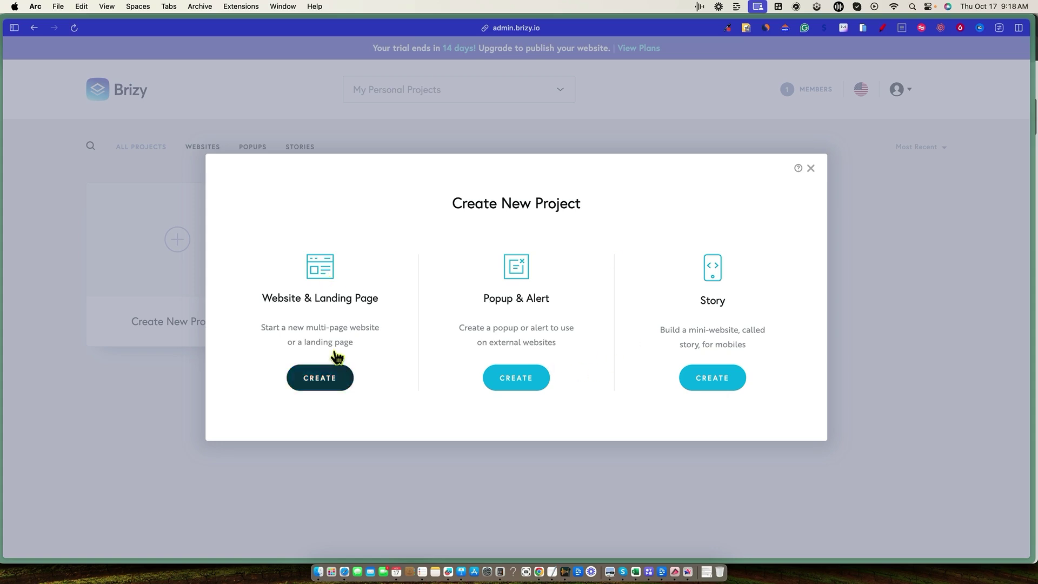
click(336, 378)
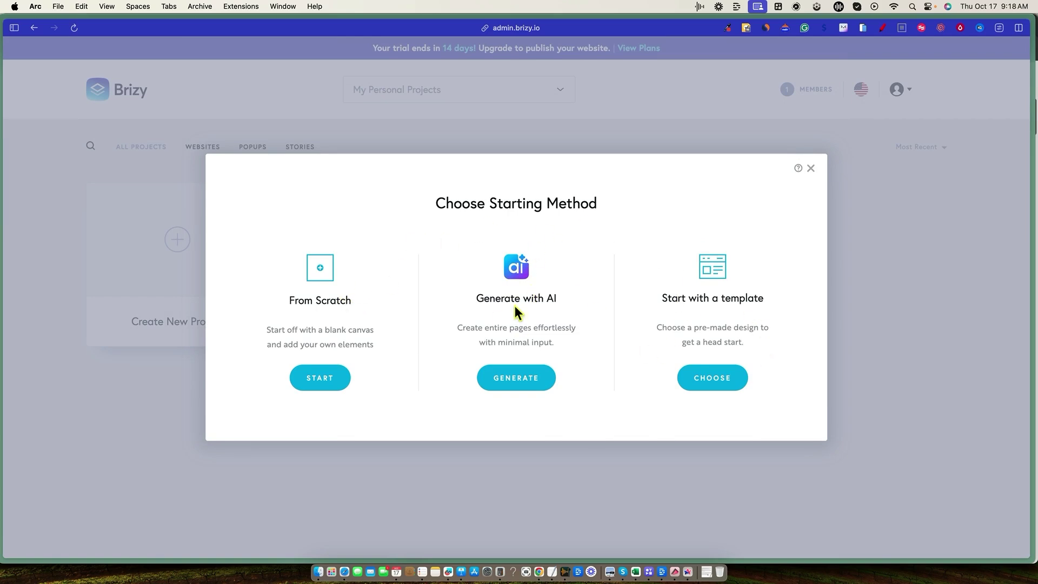
click(524, 379)
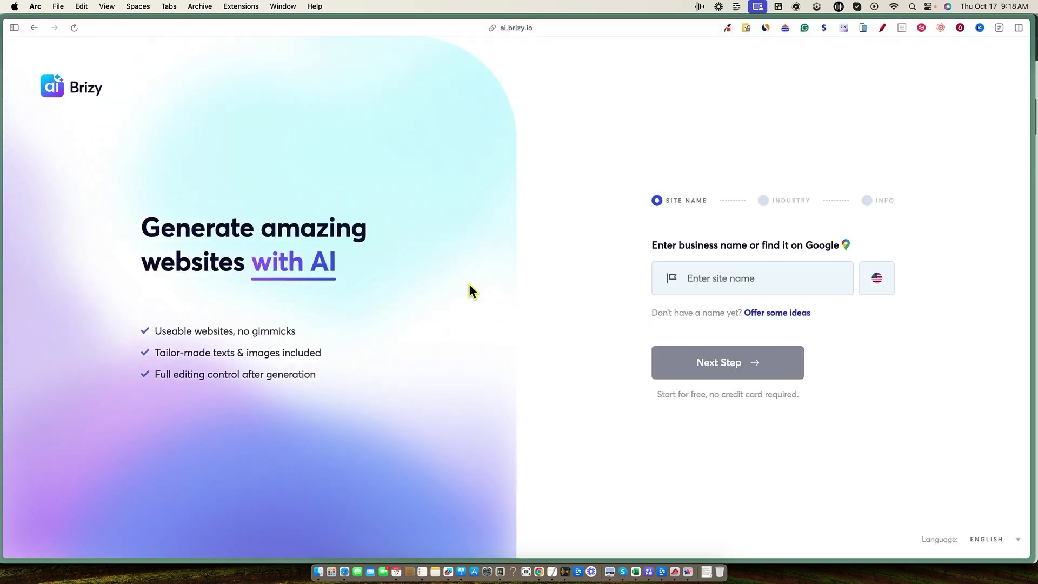
- Enter YogaKrush as the business name and pick Fitness as the website's industry
click(726, 281)
text(YogaKrush)
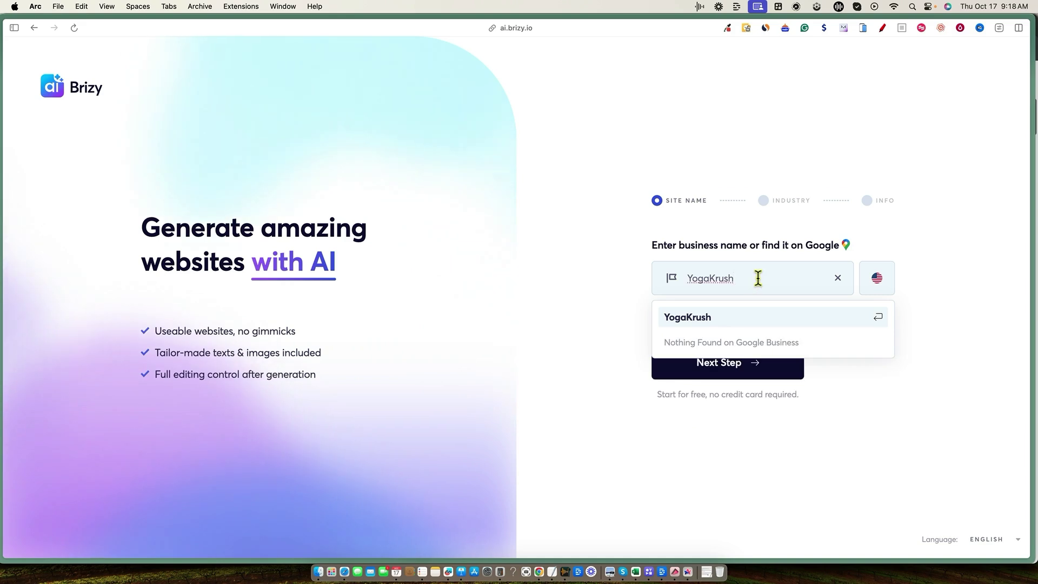
click(708, 318)
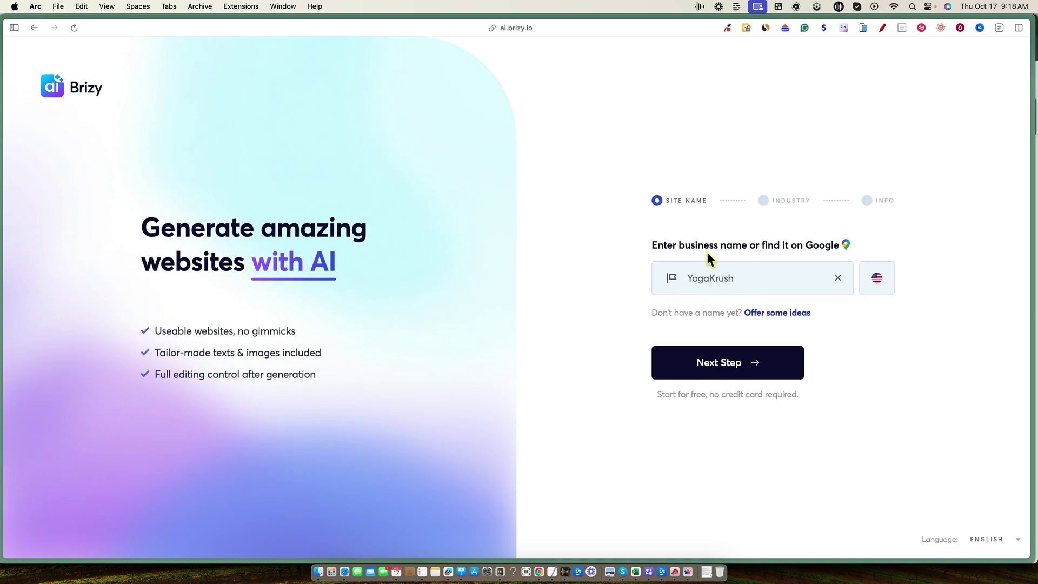
click(751, 367)
click(725, 278)
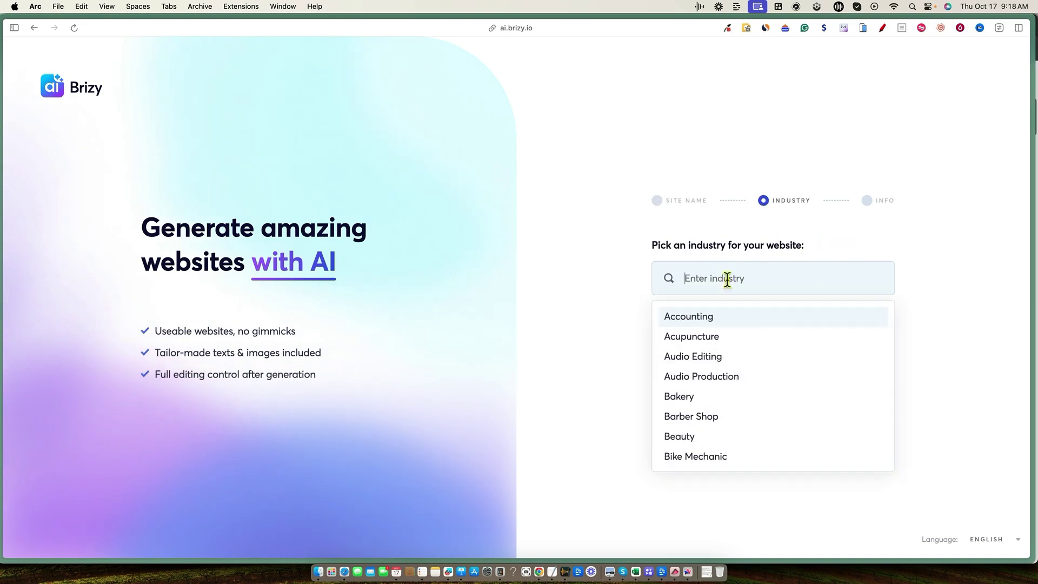
text(fitn)
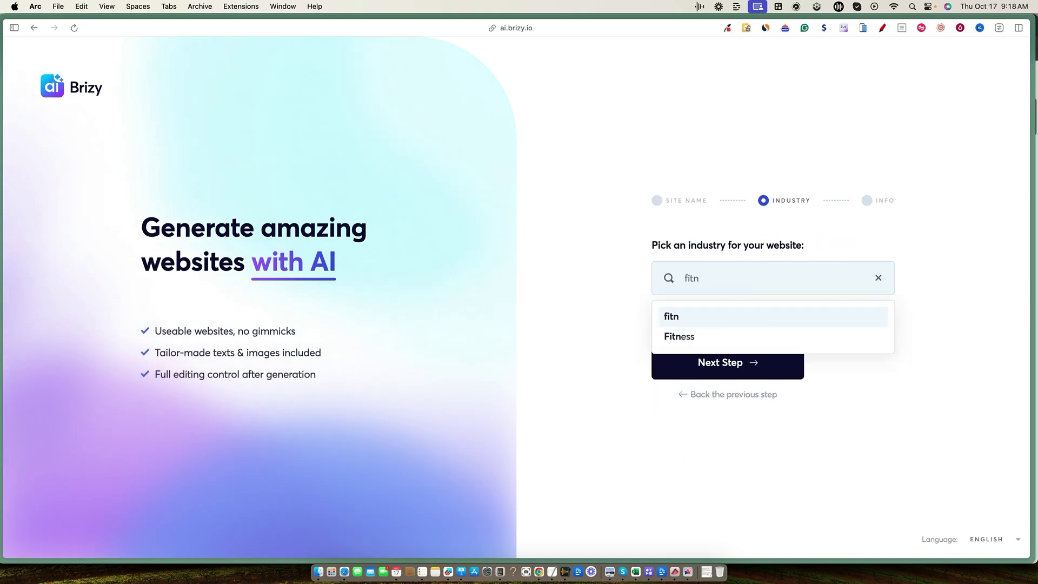
click(725, 336)
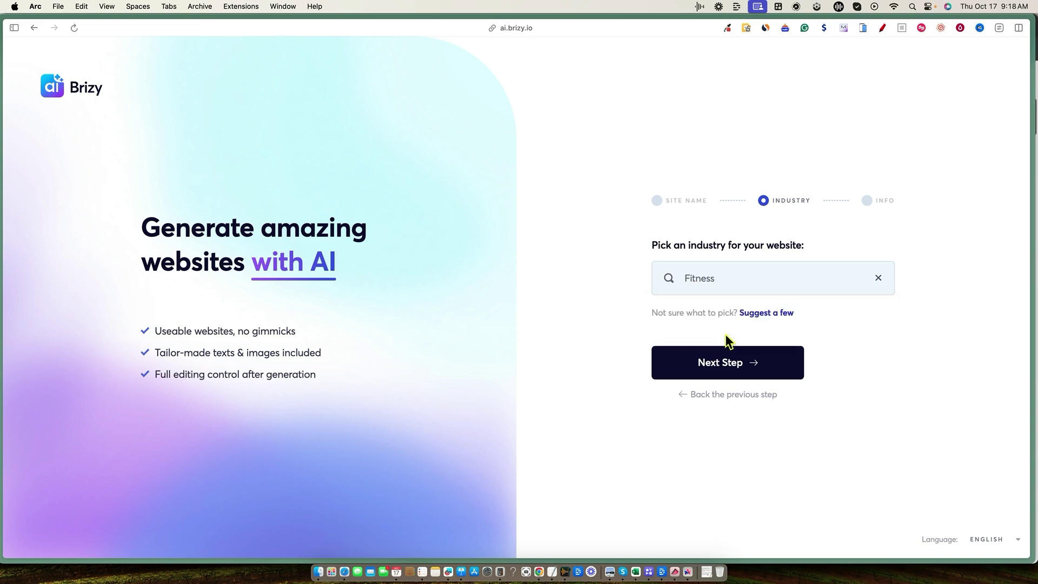
click(751, 370)
- Describe the business as offering how to guides, online courses, in class, personal and hot yoga, plus instructor certification courses and certificates, and build the website
click(711, 246)
text(We)
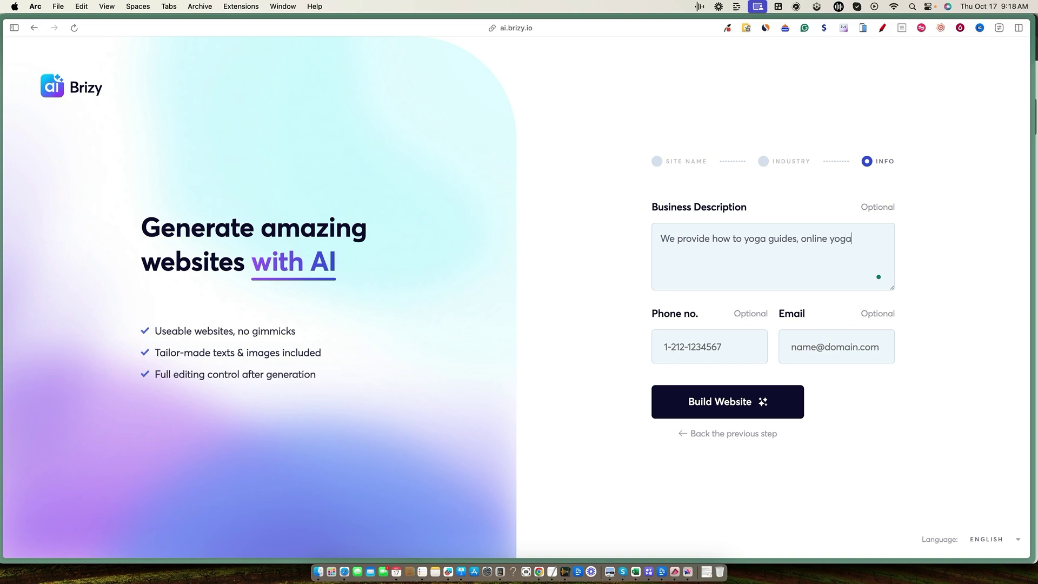
text(rses, in class yoga, personal yoga, and hot yoga.)
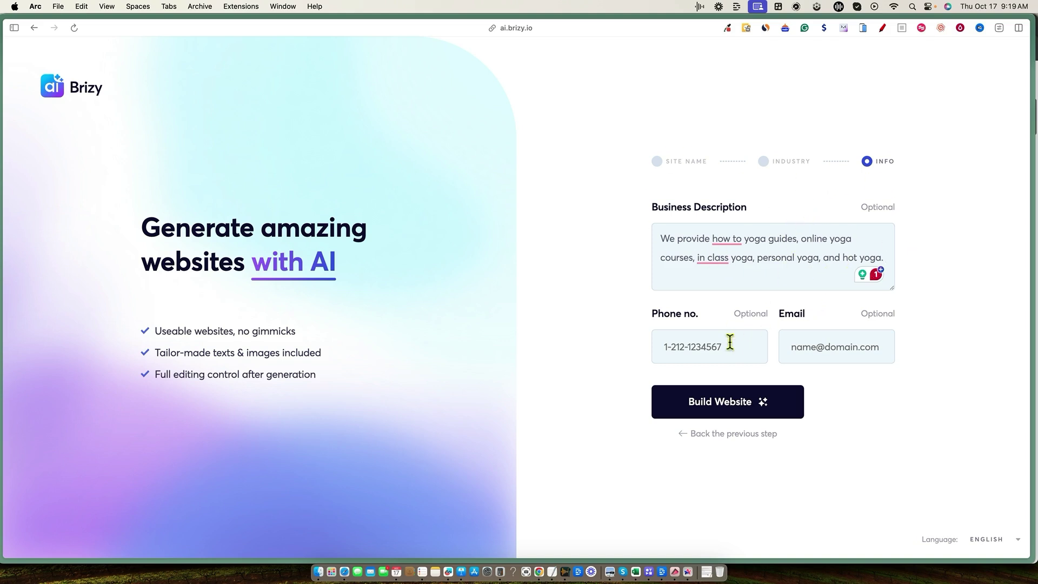
click(736, 398)
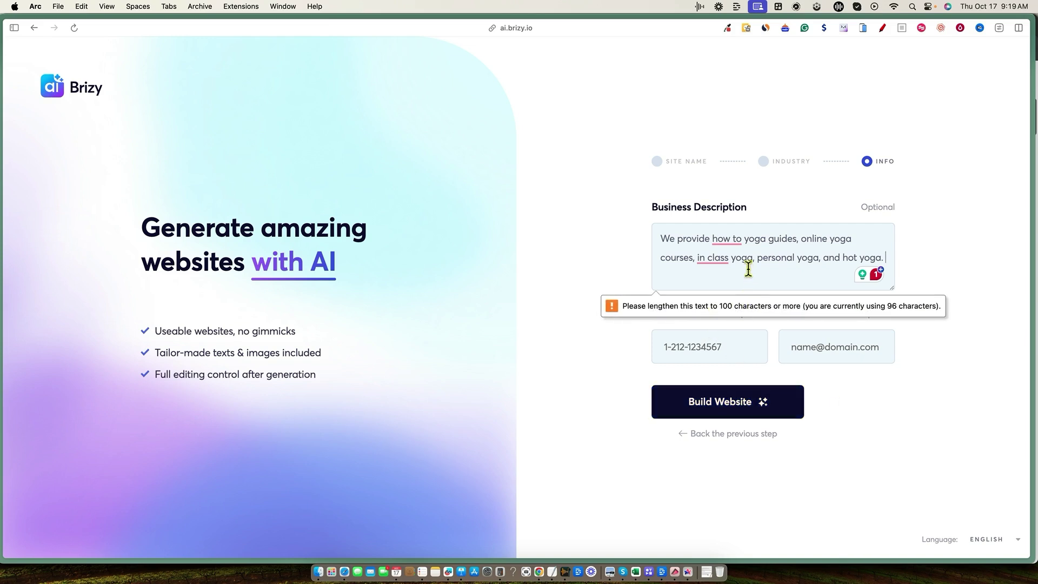
text(We also provide yoga instructor certification courses and certificates.)
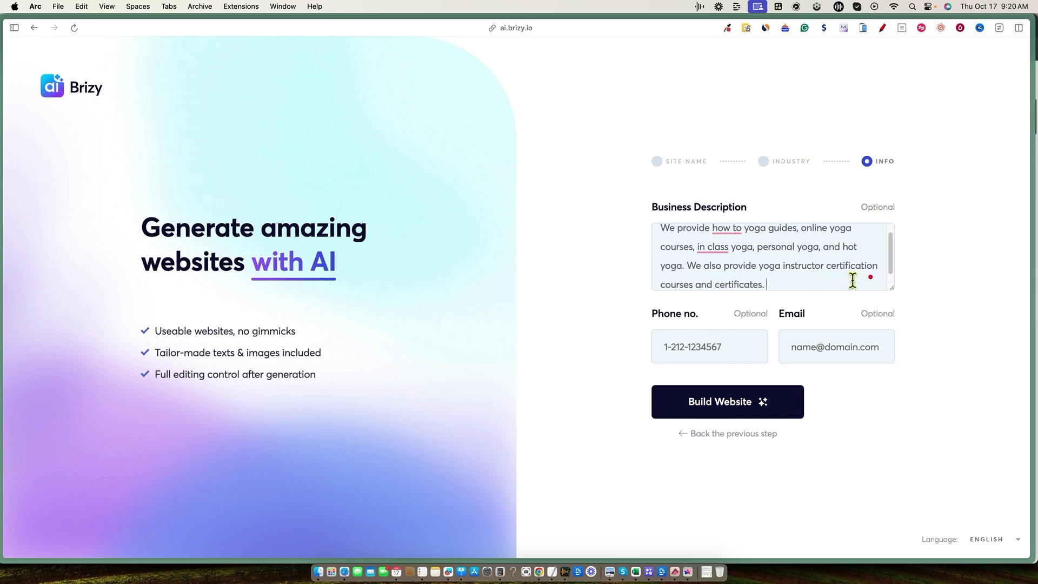
click(762, 402)
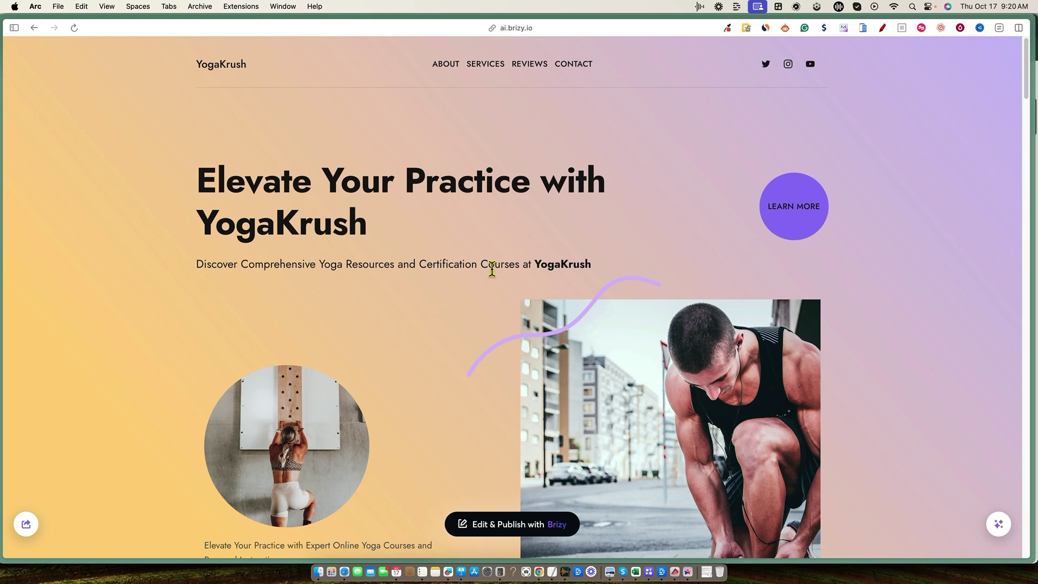
- Review the generated homepage's hero, What We Do, Let's Work Together and client testimonial sections, switching to the other testimonial
scroll(621, 259, down, 5)
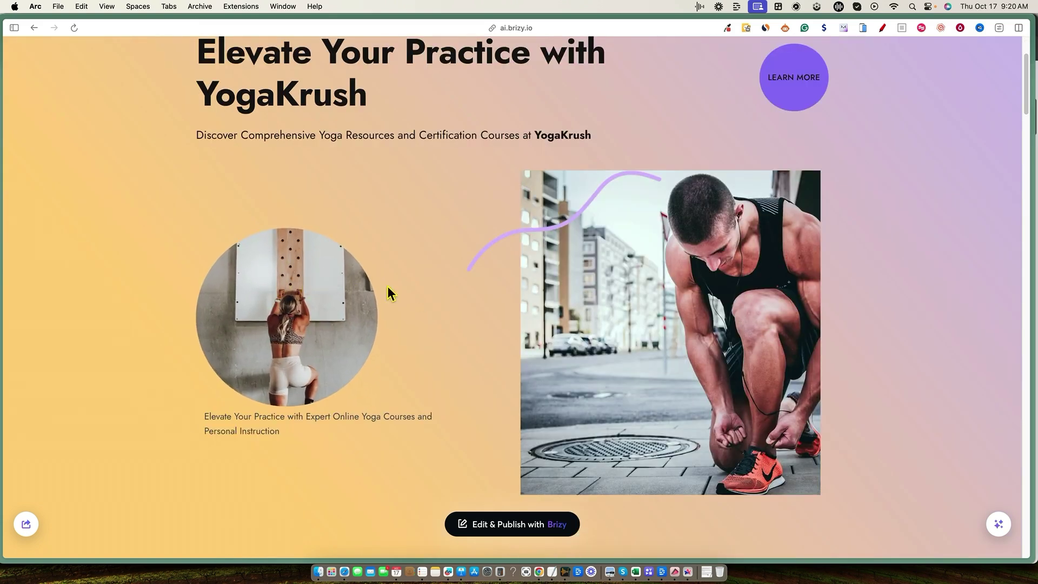
scroll(403, 354, down, 1)
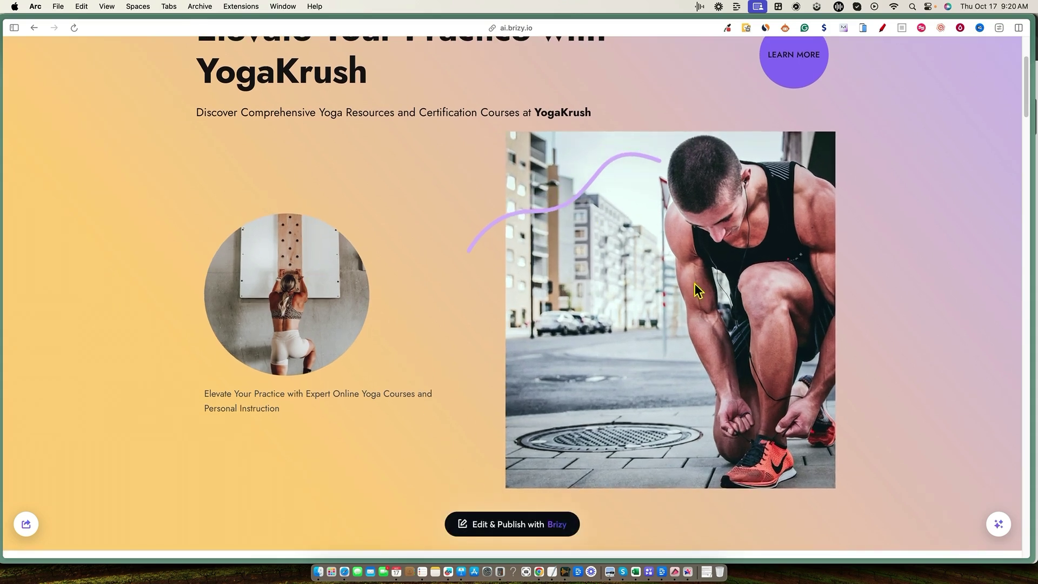
scroll(628, 344, down, 8)
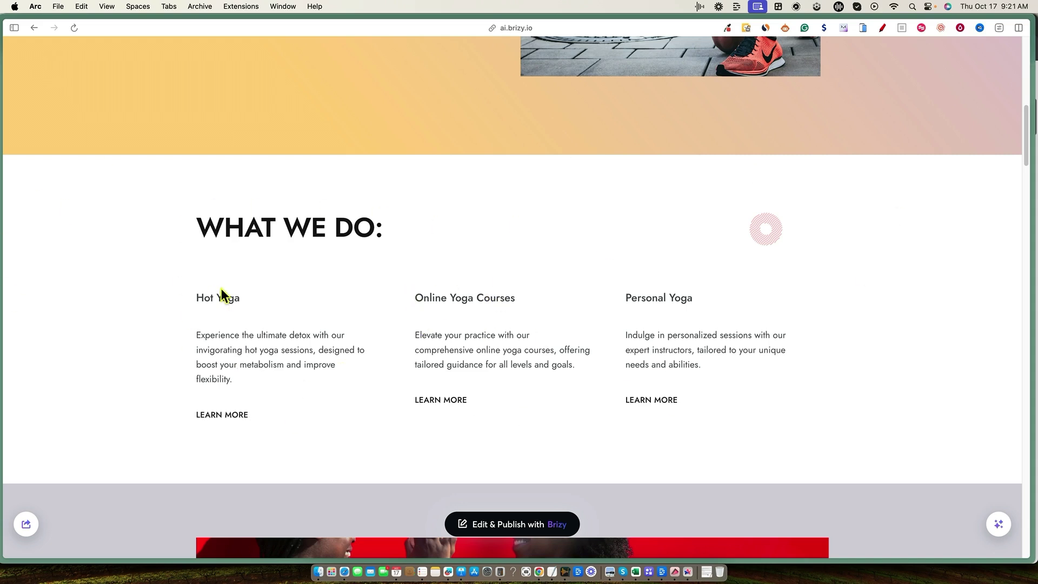
scroll(219, 290, down, 6)
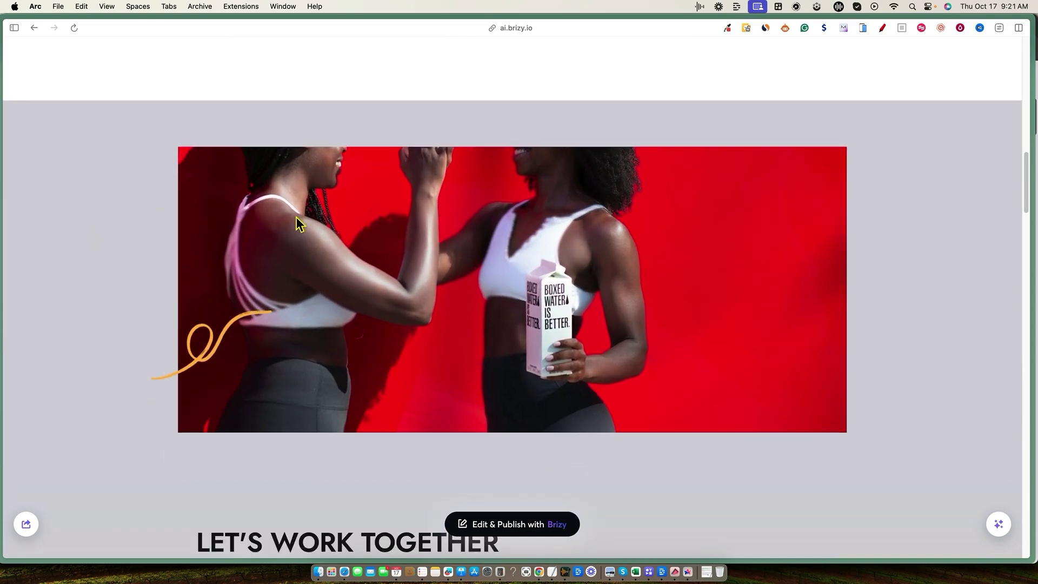
scroll(67, 284, down, 5)
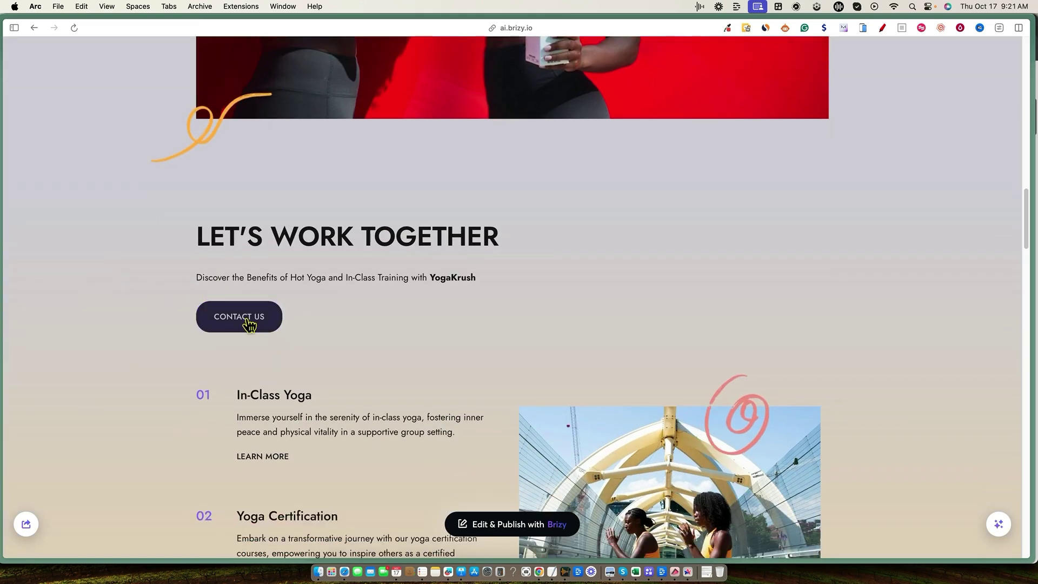
scroll(664, 291, down, 5)
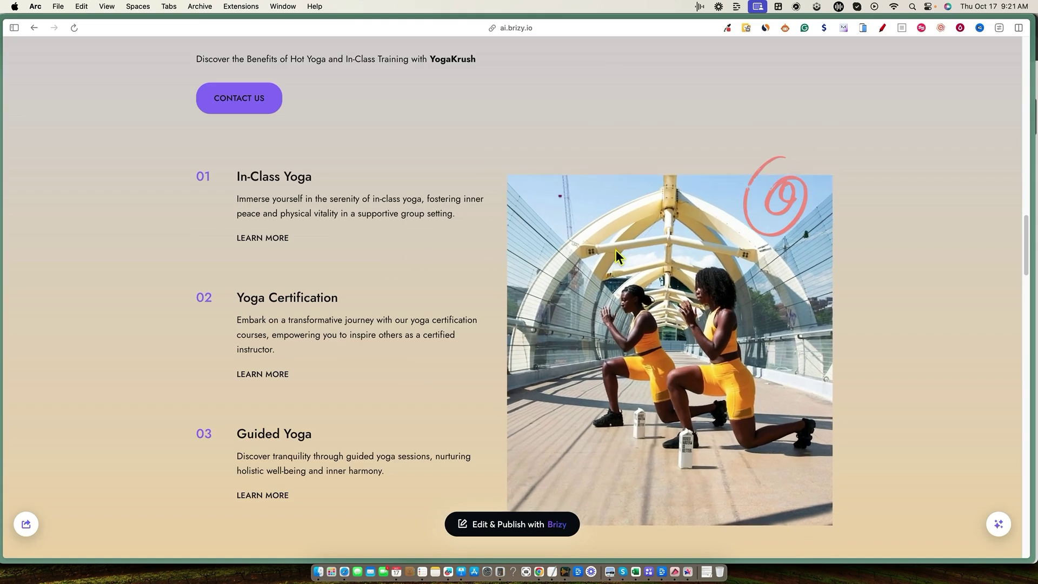
scroll(276, 248, down, 4)
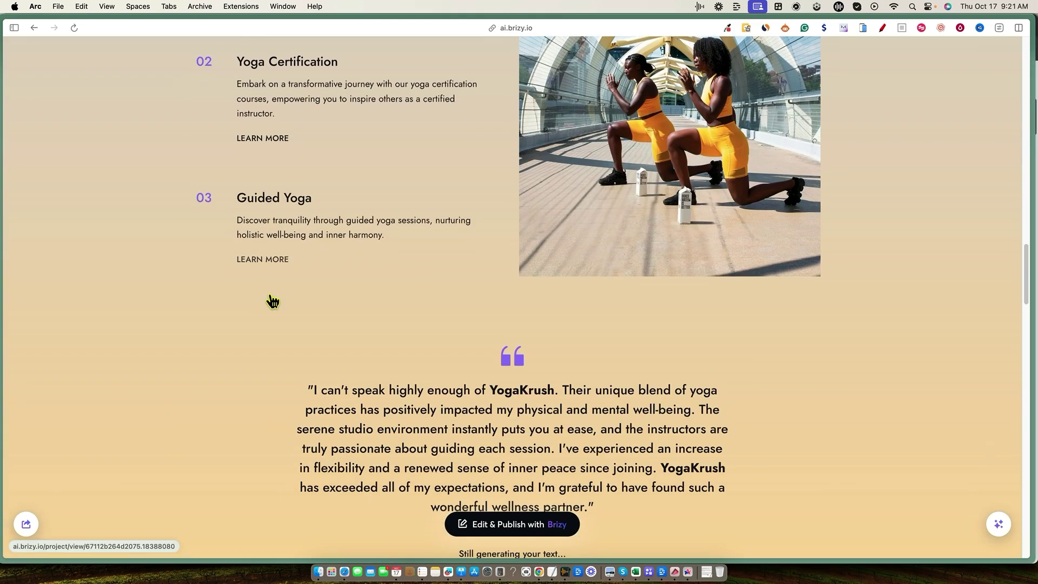
scroll(273, 297, down, 5)
scroll(292, 277, up, 2)
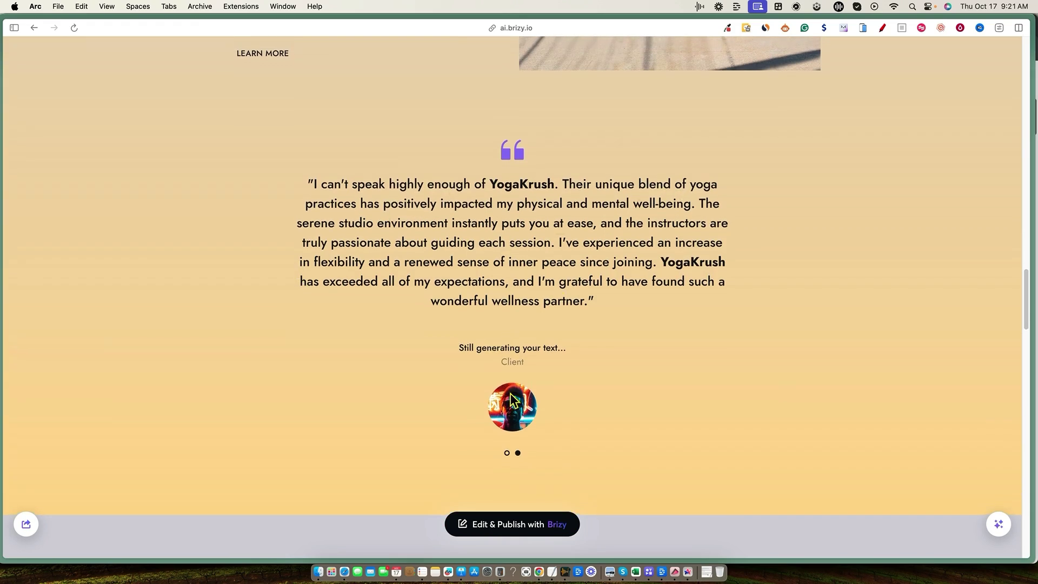
click(507, 452)
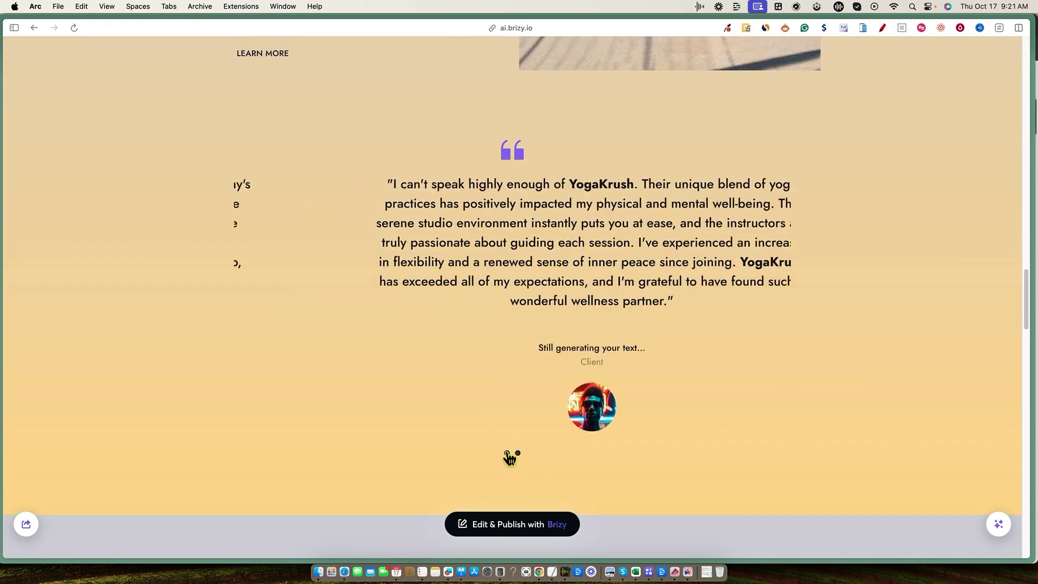
- Review the generated page's instructor certification, map, FAQs and contact footer sections, and return to the hero section
scroll(616, 408, down, 8)
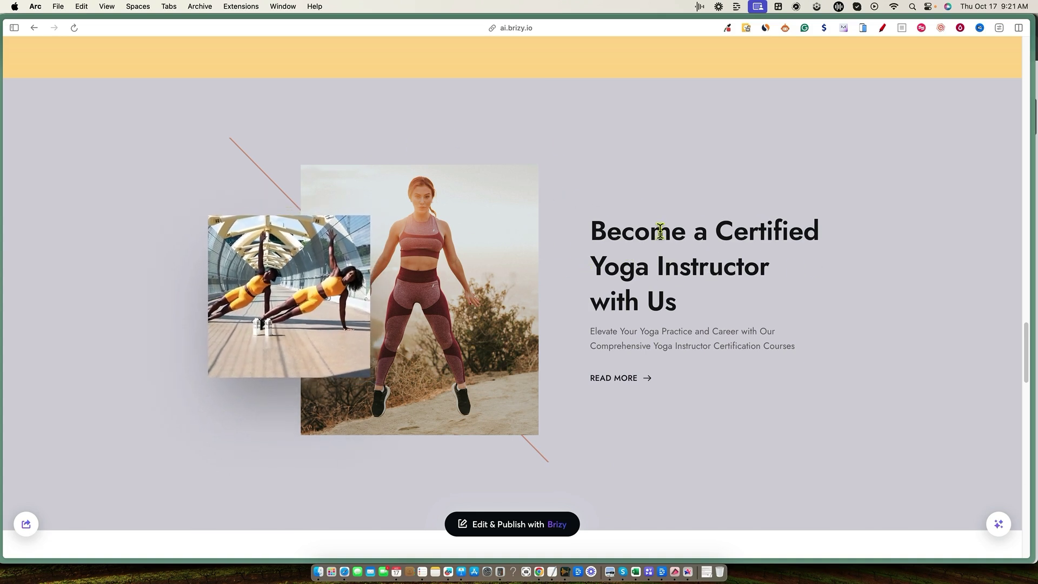
scroll(606, 385, down, 15)
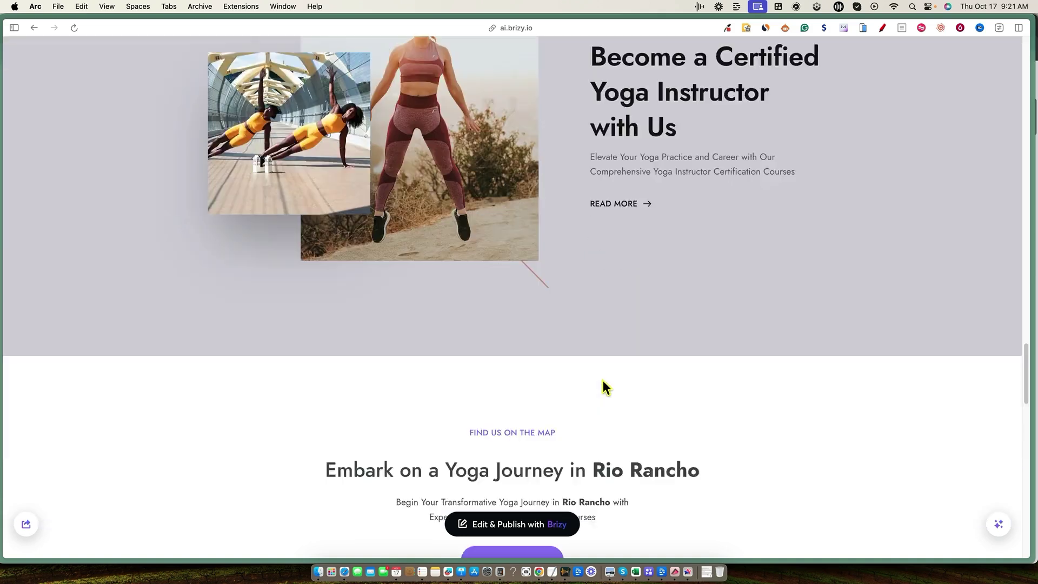
scroll(624, 385, down, 2)
scroll(603, 368, up, 4)
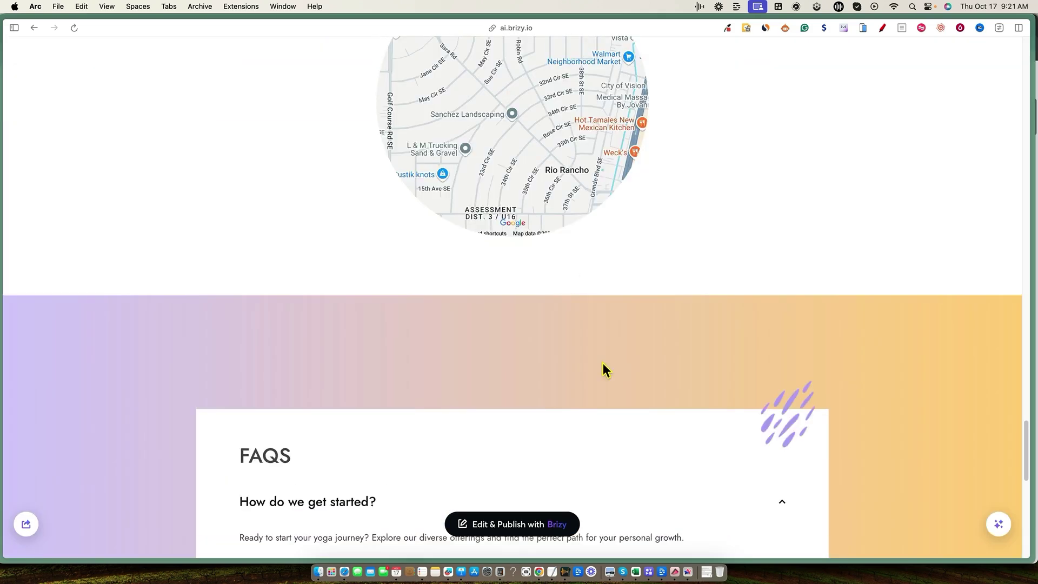
scroll(487, 282, up, 3)
scroll(626, 302, down, 7)
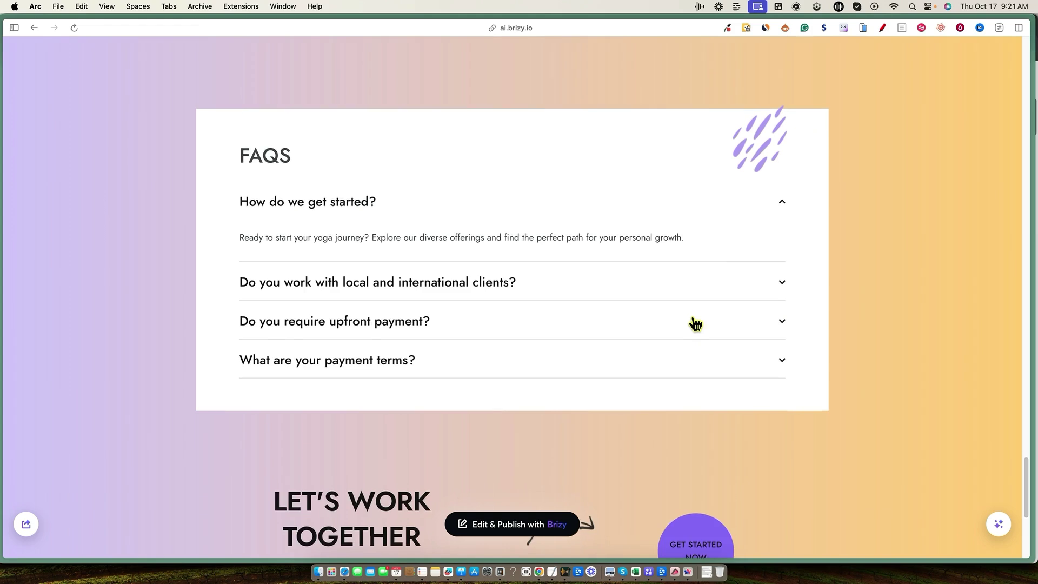
scroll(583, 277, down, 5)
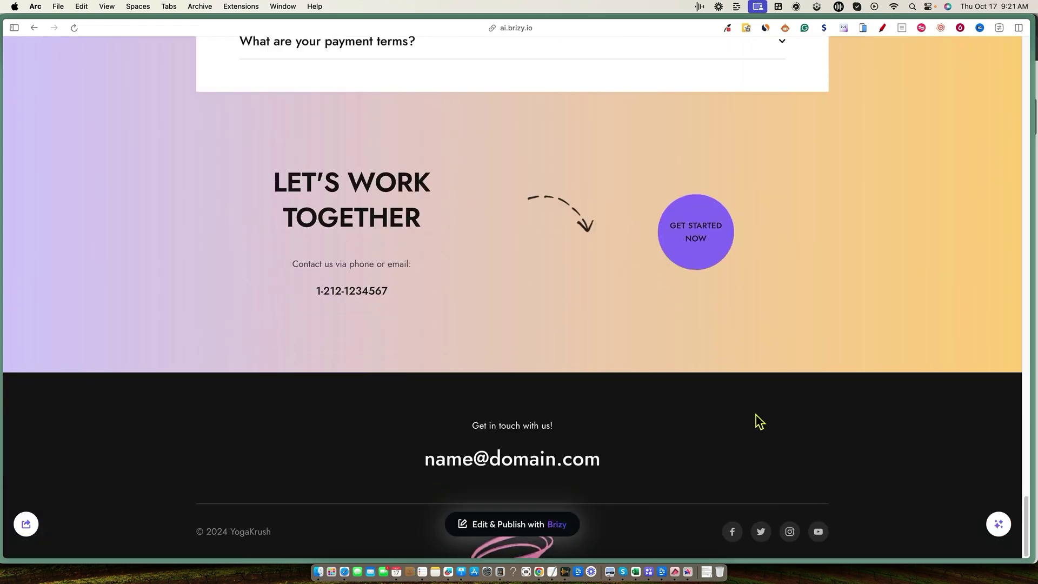
scroll(755, 414, up, 15)
scroll(751, 411, up, 10)
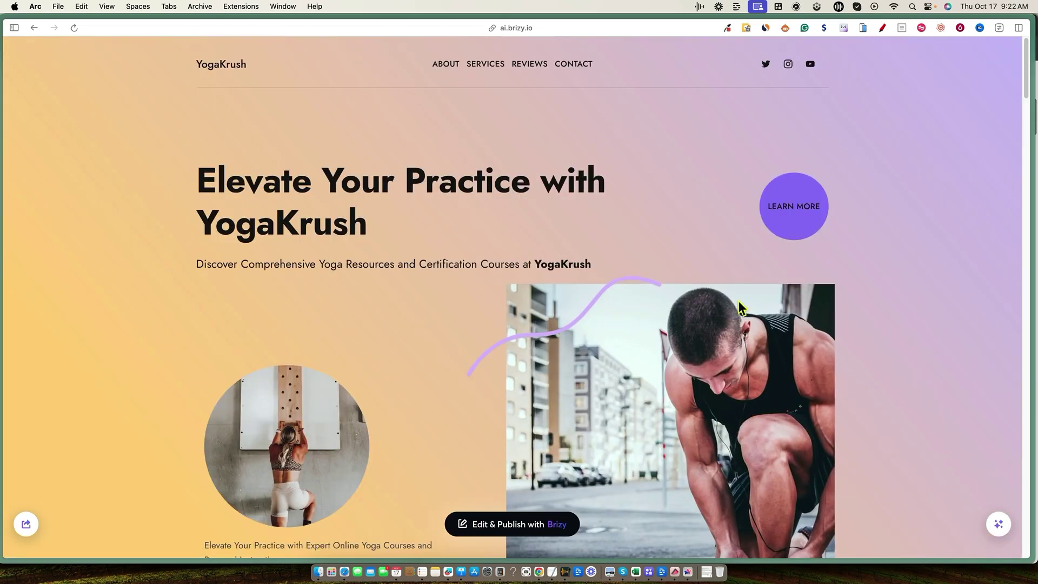
- Open the generated site in the Brizy editor and set the circular hero photo's height to 334 px
click(509, 527)
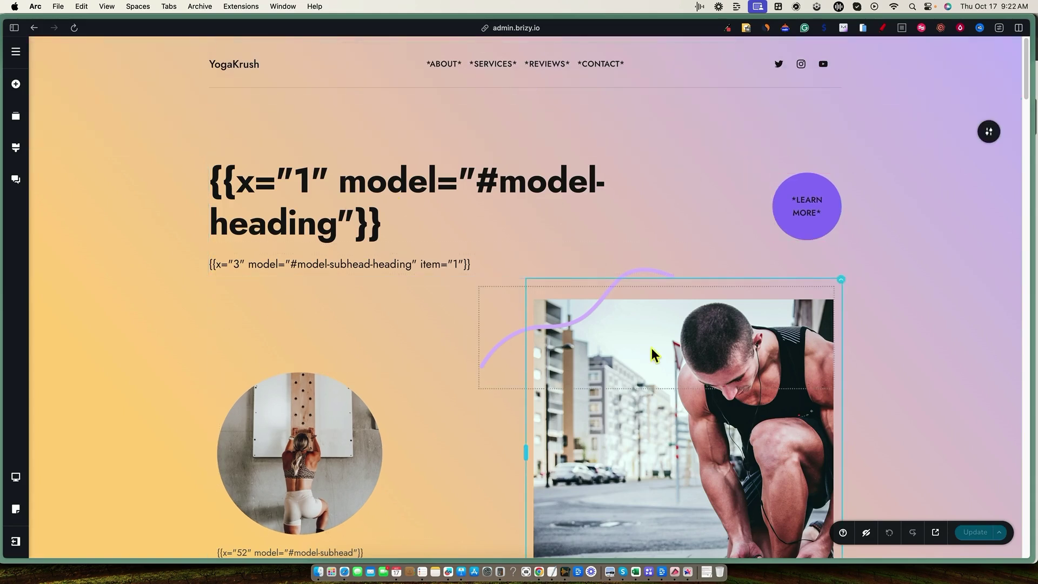
scroll(361, 470, down, 1)
scroll(362, 471, down, 4)
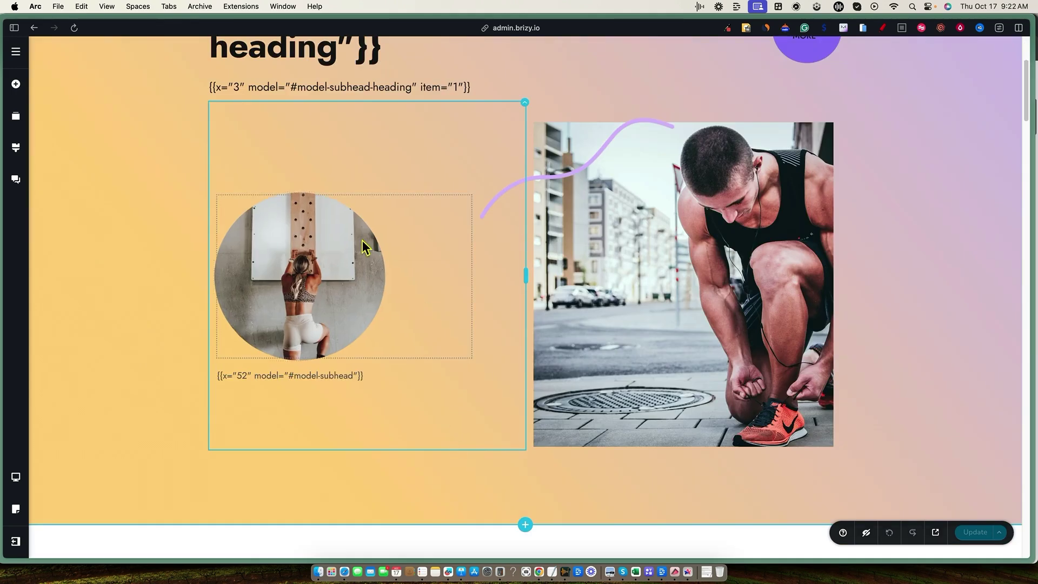
click(349, 254)
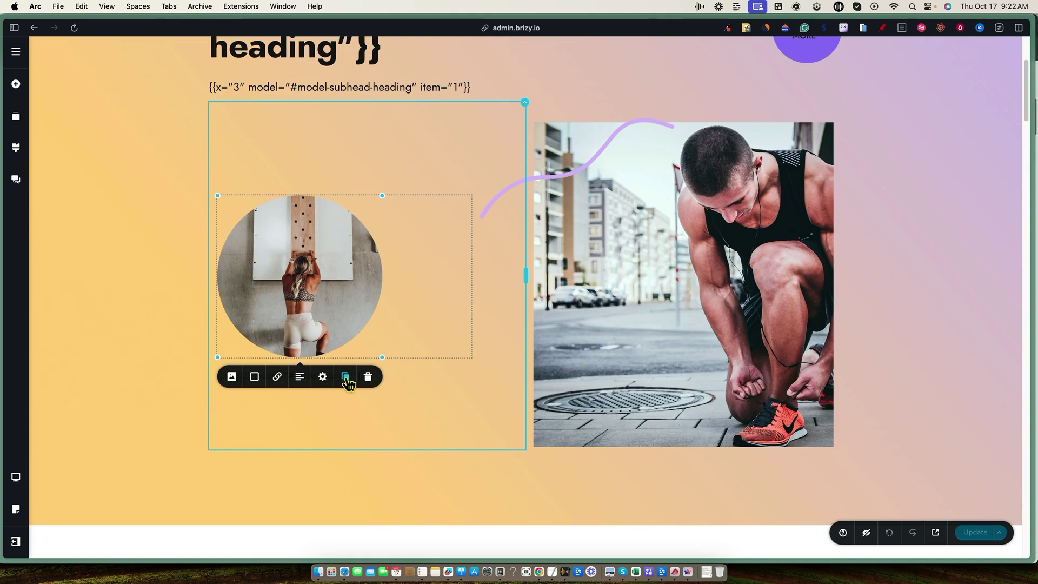
click(323, 378)
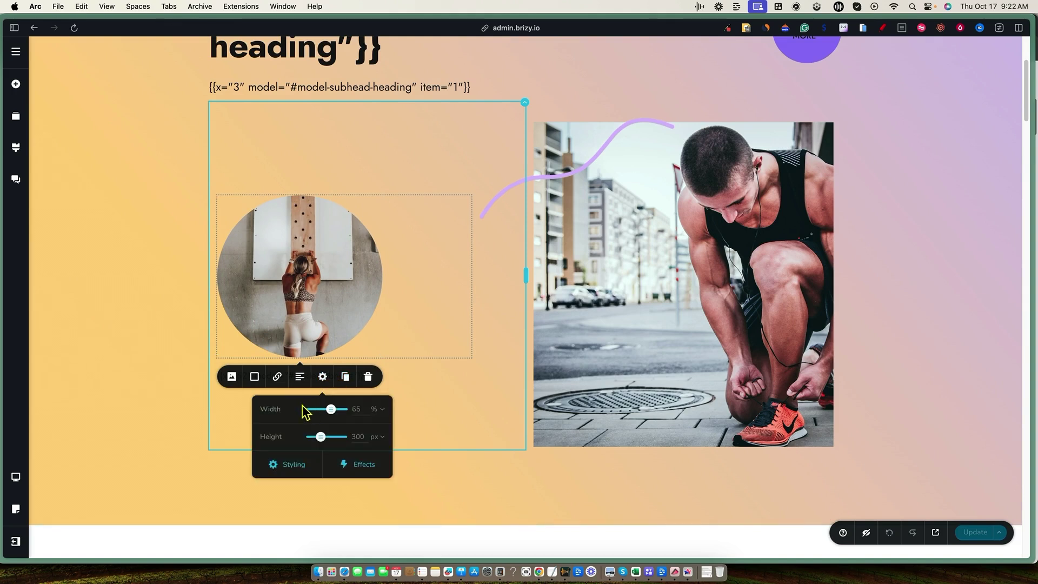
drag(323, 440, 321, 436)
drag(320, 437, 321, 437)
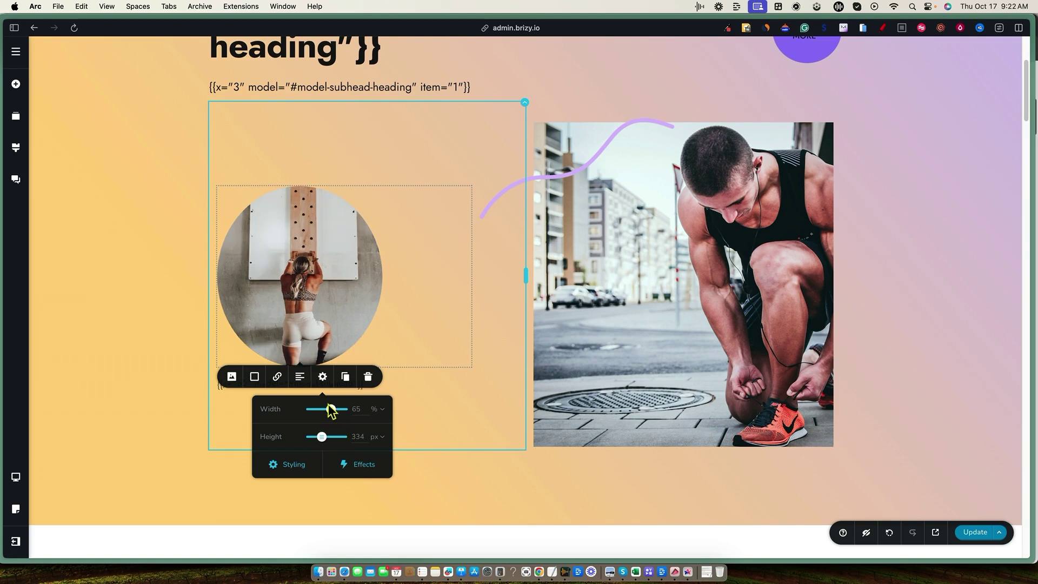
- Examine the circular hero photo's basic styling settings, including the corner radius and the available position types
click(293, 466)
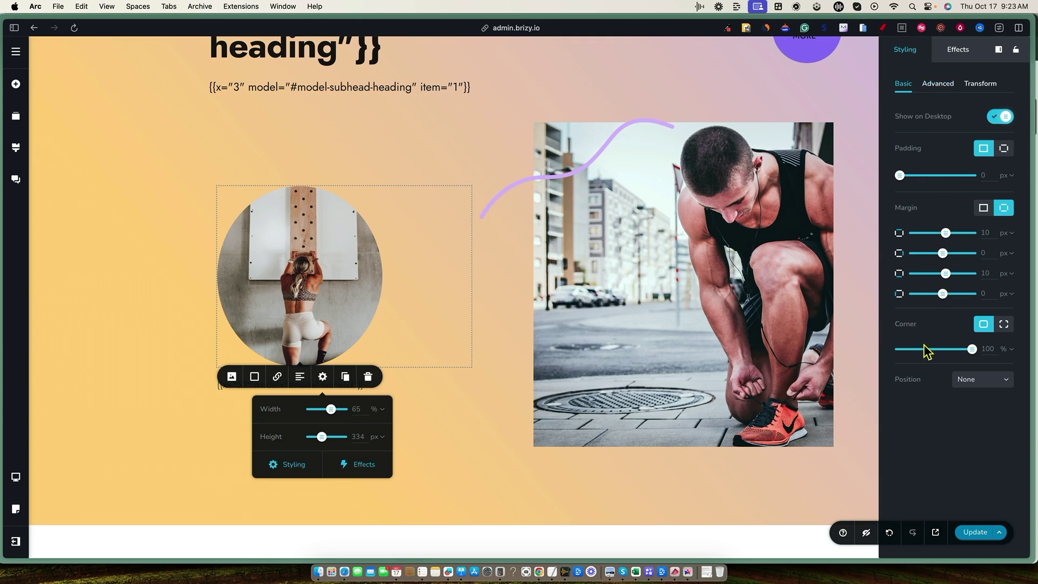
mouse_move(971, 352)
mouse_down()
mouse_move(935, 349)
mouse_move(976, 343)
mouse_up()
click(998, 379)
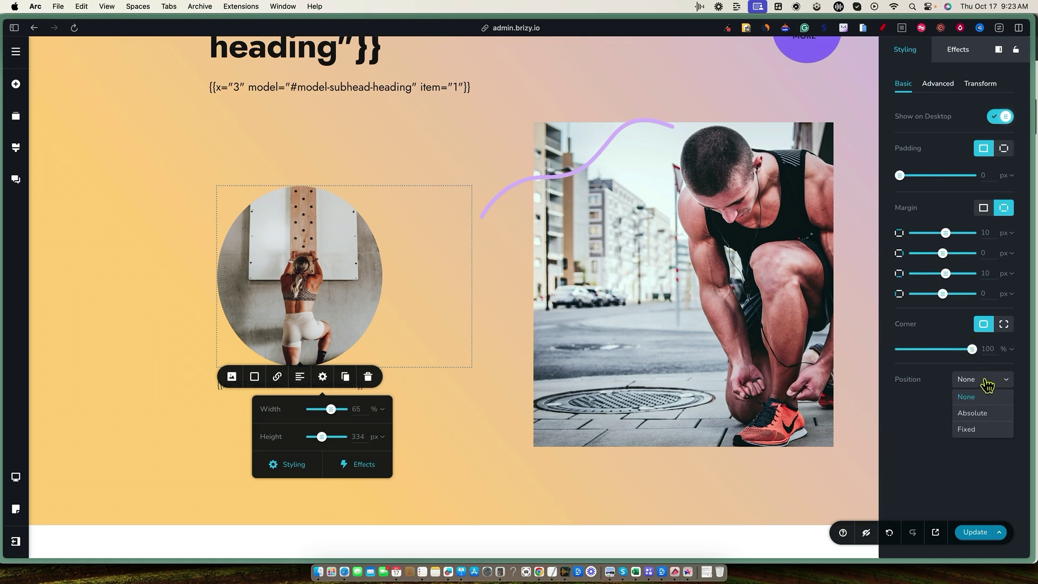
click(921, 388)
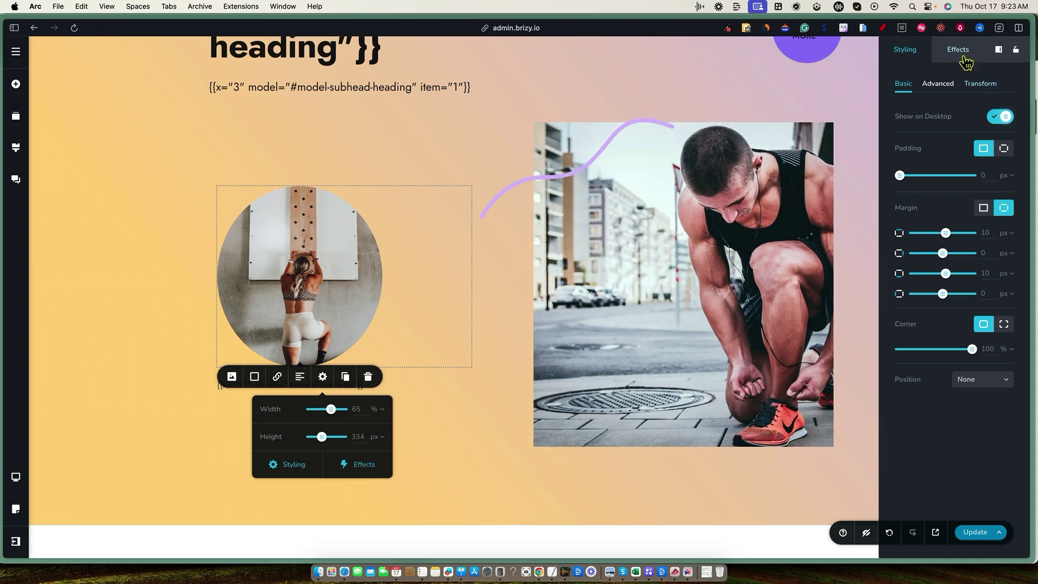
- Apply the Bounce entrance effect to the circular hero photo
click(965, 67)
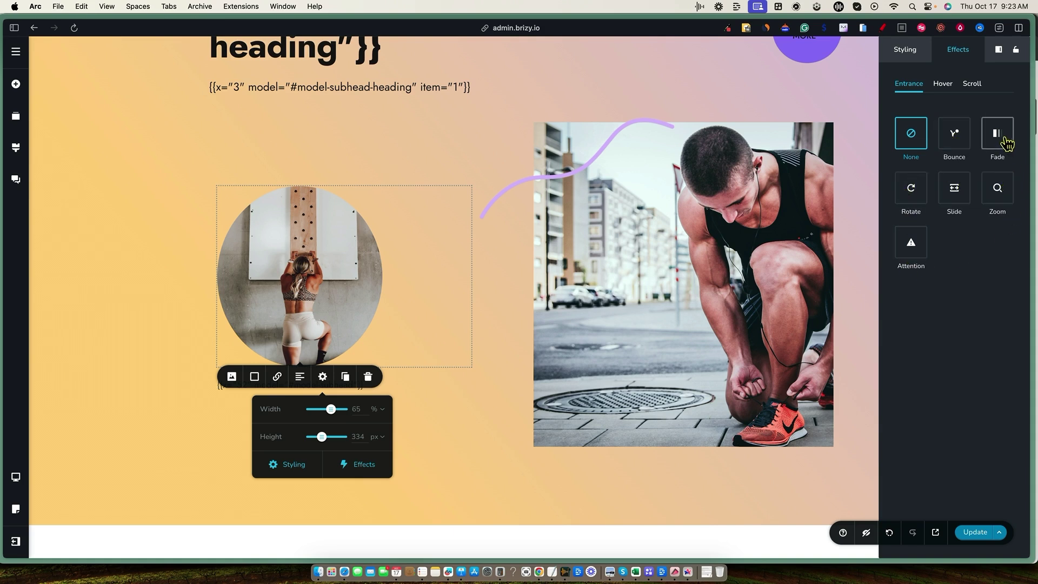
click(957, 138)
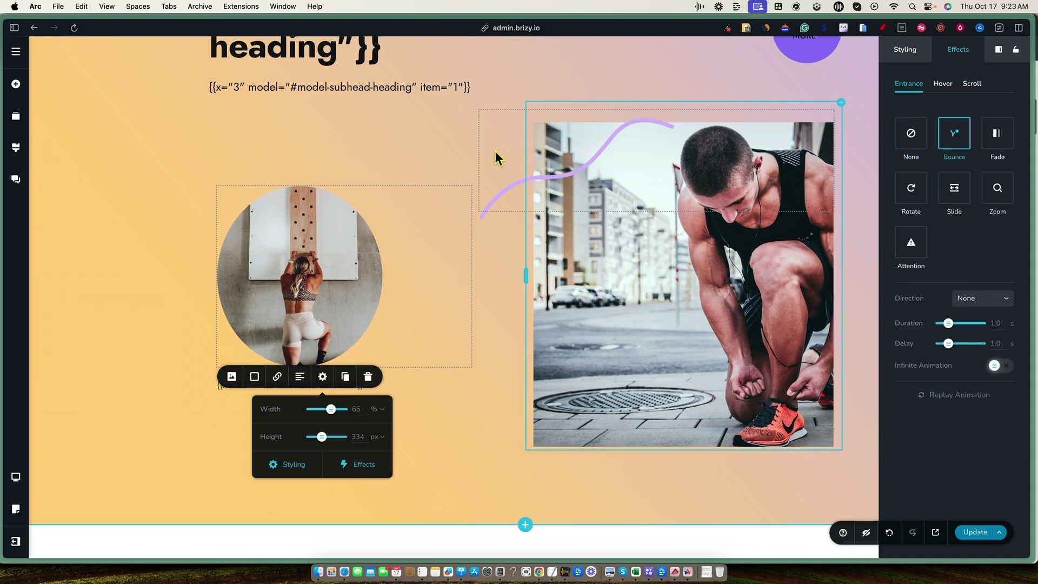
click(324, 335)
- Cover the circular hero photo with a light pink colour overlay
click(309, 307)
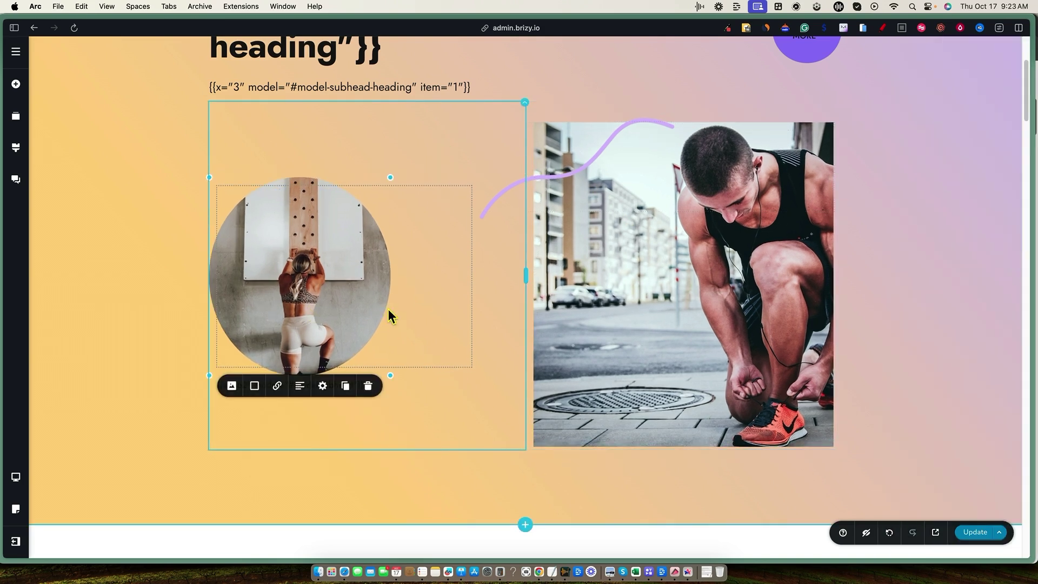
click(255, 386)
drag(249, 440, 268, 406)
click(371, 416)
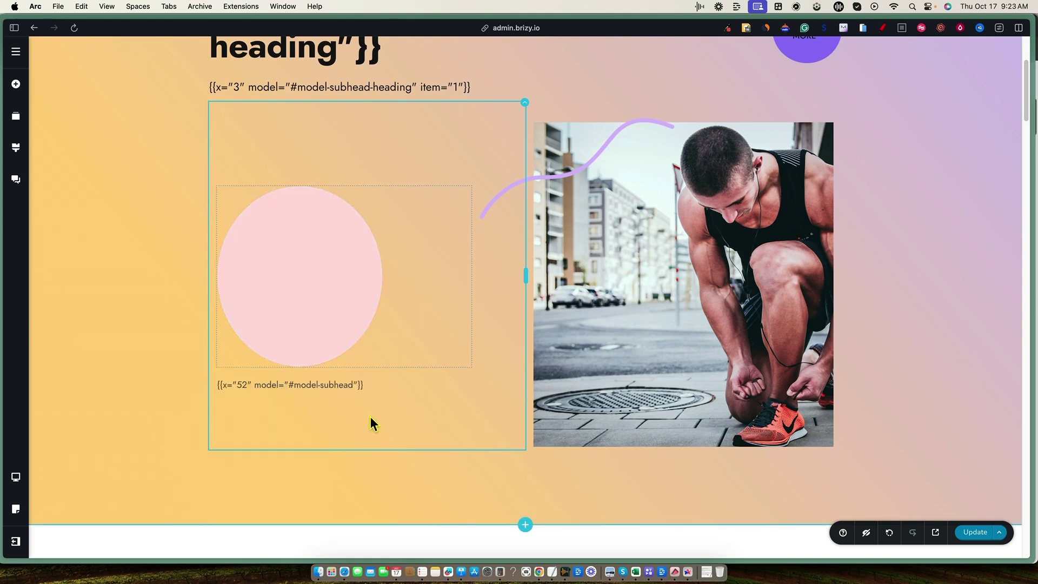
- Undo the pink colour overlay on the circular hero photo
click(328, 300)
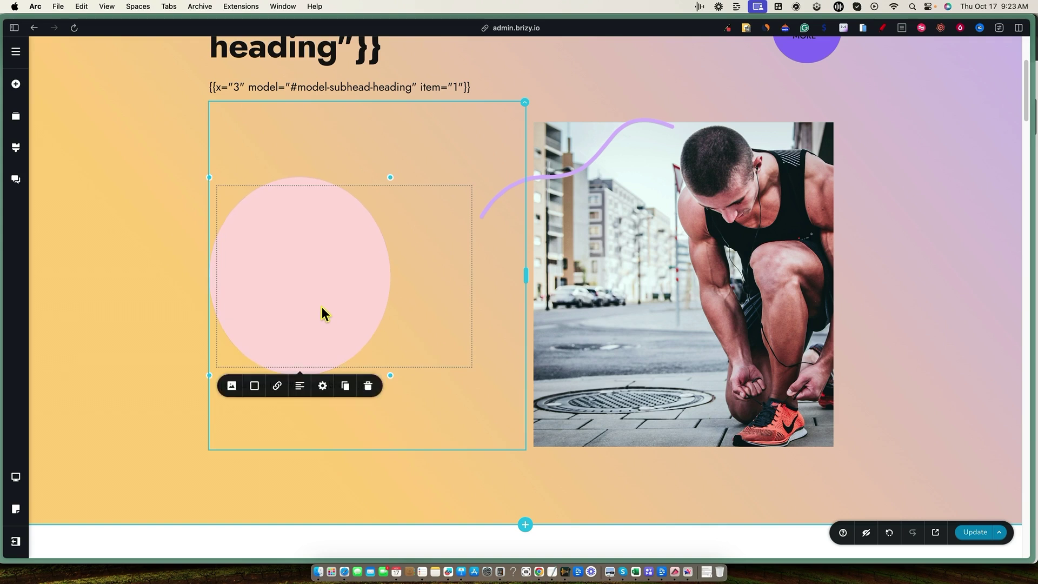
click(400, 190)
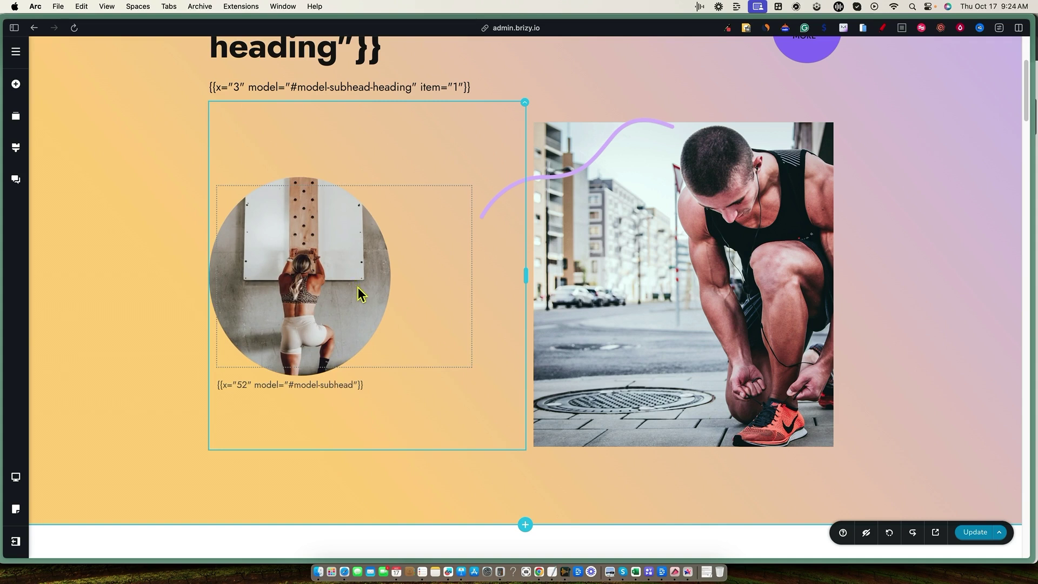
click(82, 7)
click(384, 155)
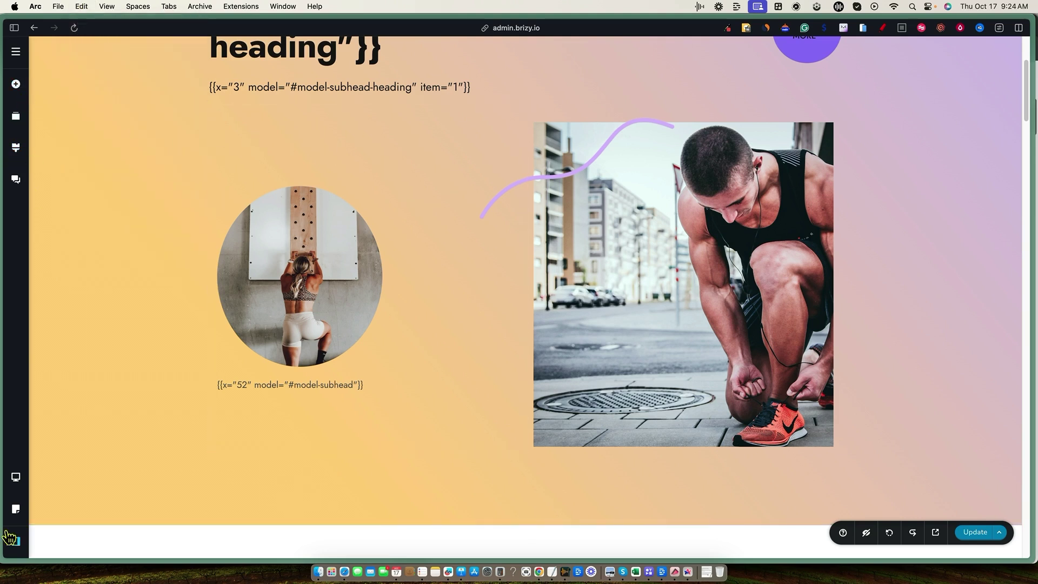
click(889, 534)
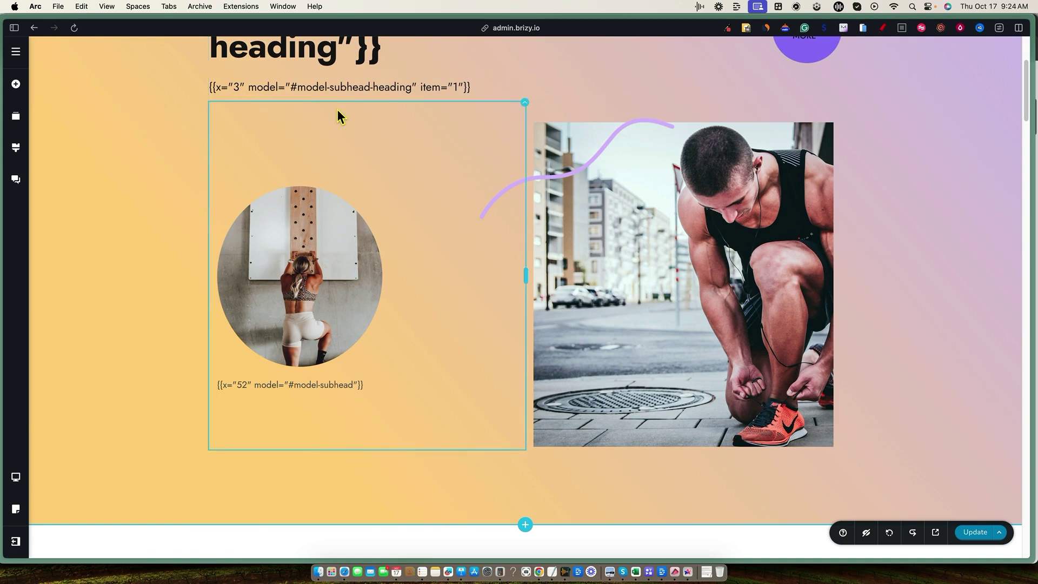
- Examine the circular hero photo's link settings for pages, URLs, blocks, popups and files
scroll(495, 304, down, 7)
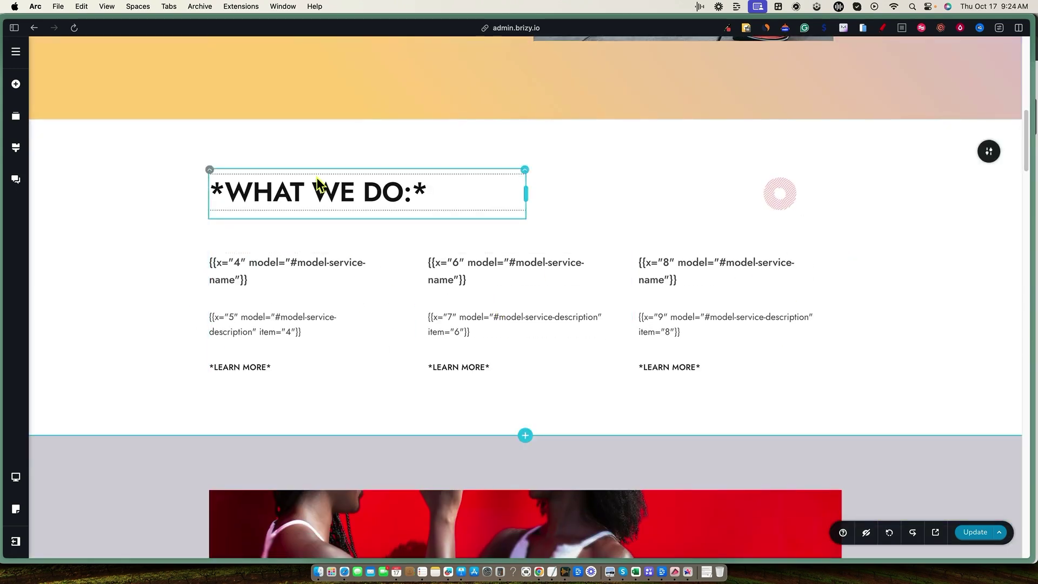
scroll(318, 183, up, 5)
click(363, 165)
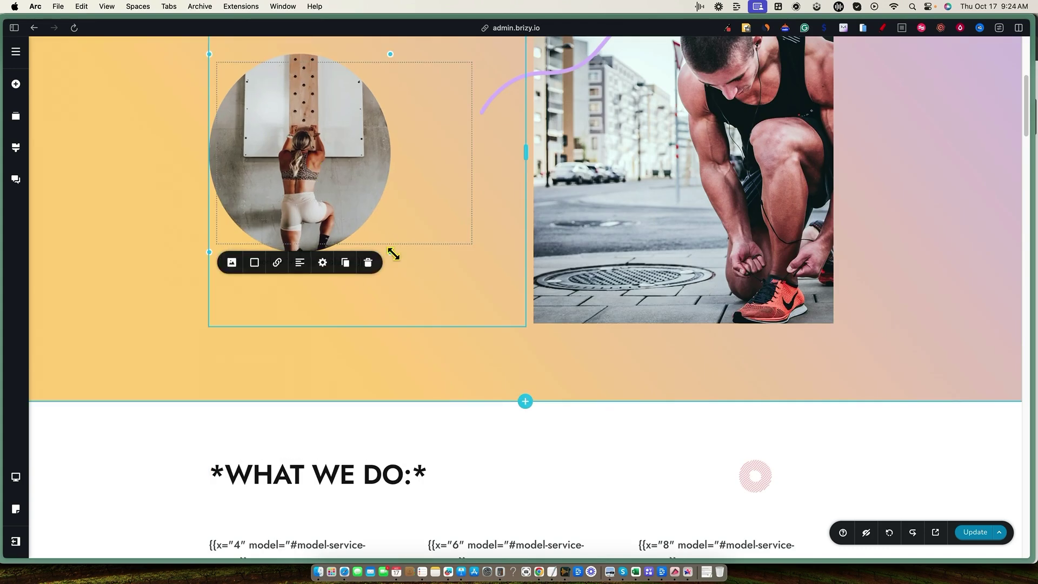
drag(393, 253, 384, 245)
click(278, 264)
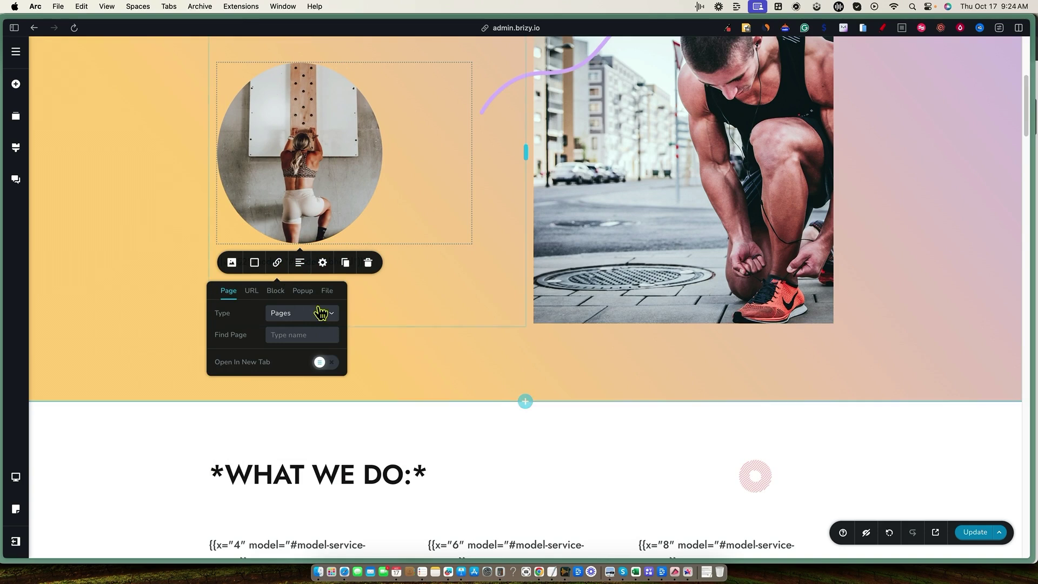
click(426, 263)
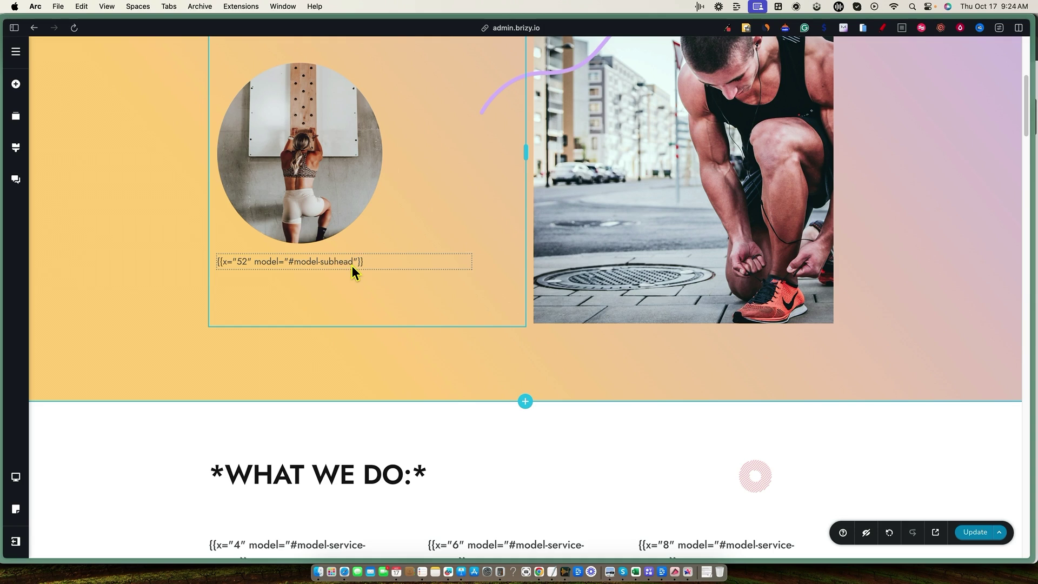
- Examine the circular hero photo's image source and its hue, saturation, brightness and contrast filters
click(285, 213)
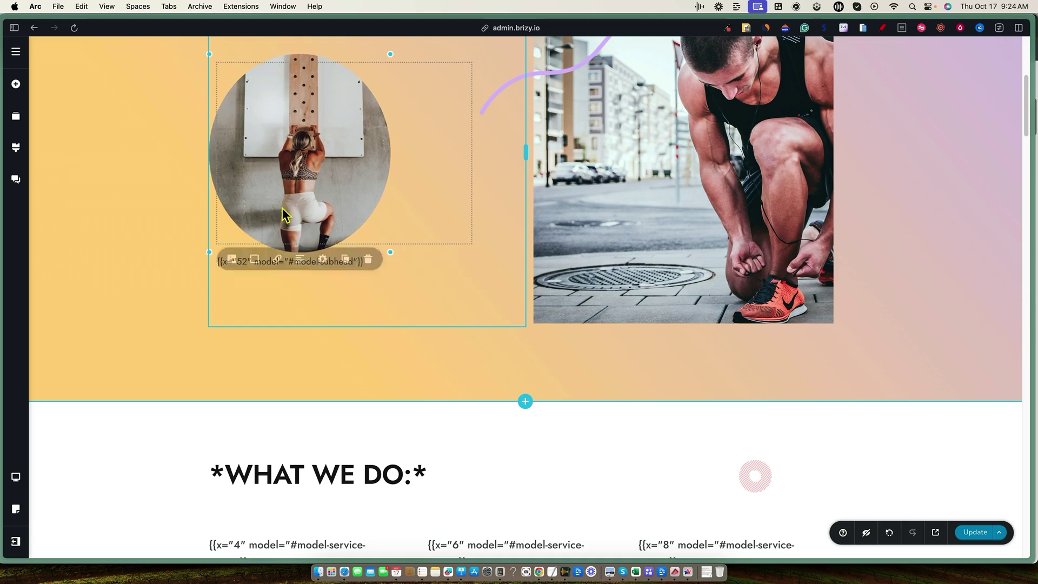
click(232, 263)
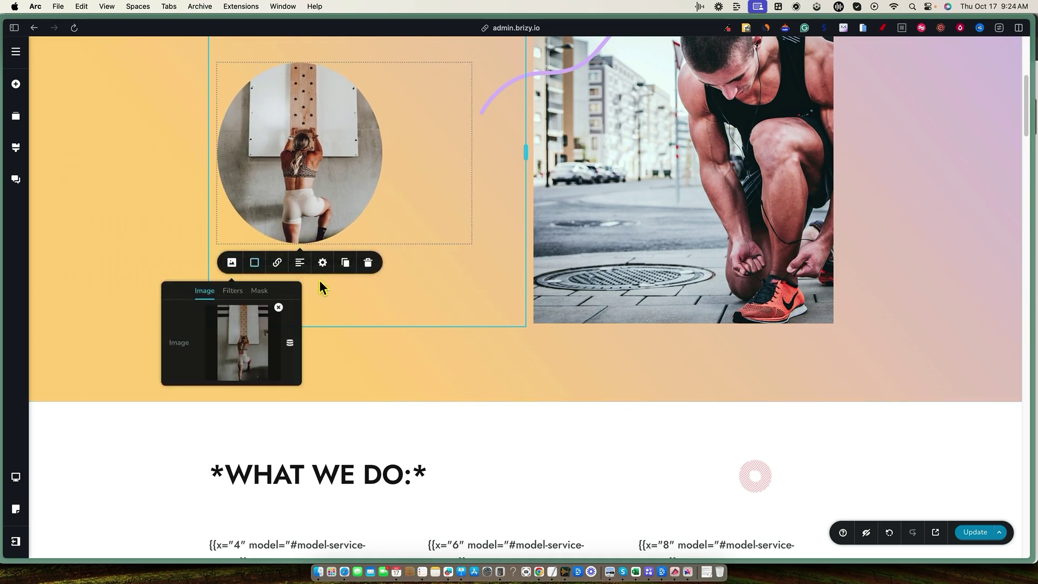
click(233, 291)
drag(190, 314, 169, 312)
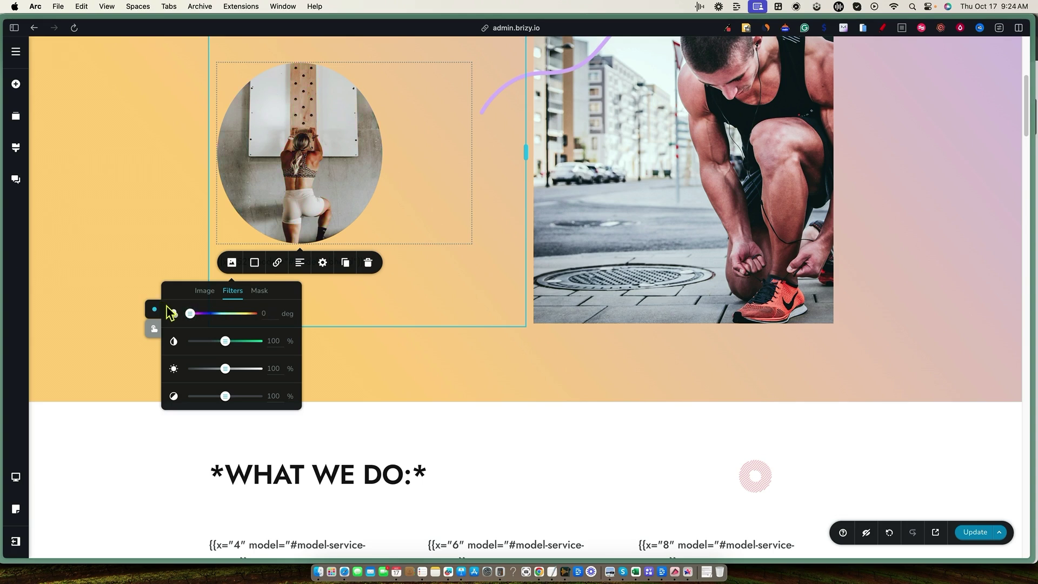
- Apply a many-pointed, star-like mask shape to the circular hero photo
click(260, 291)
click(258, 316)
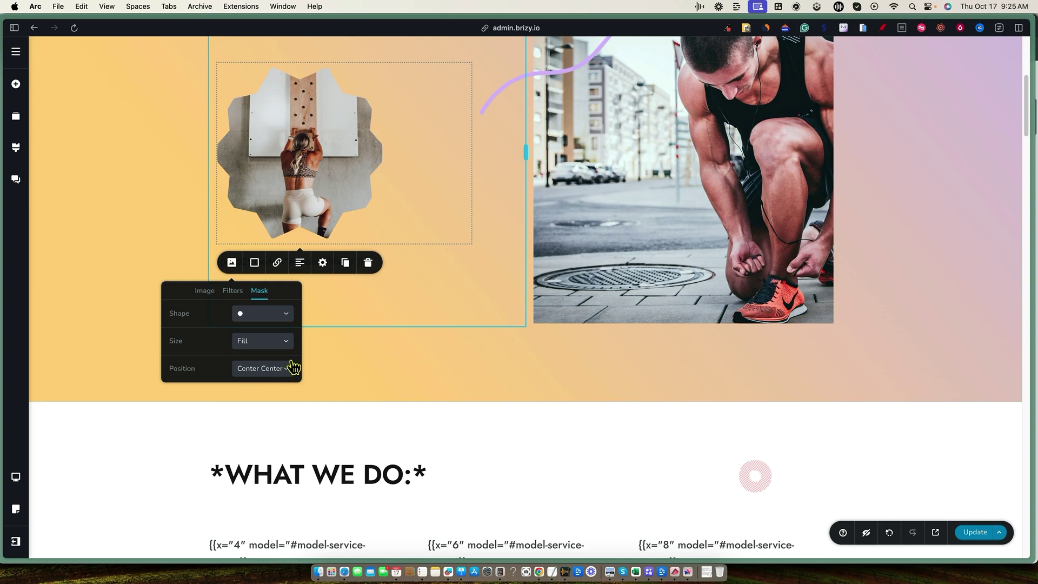
click(249, 380)
- Check the masked hero photo's dynamic image source options and remove its current picture
click(205, 292)
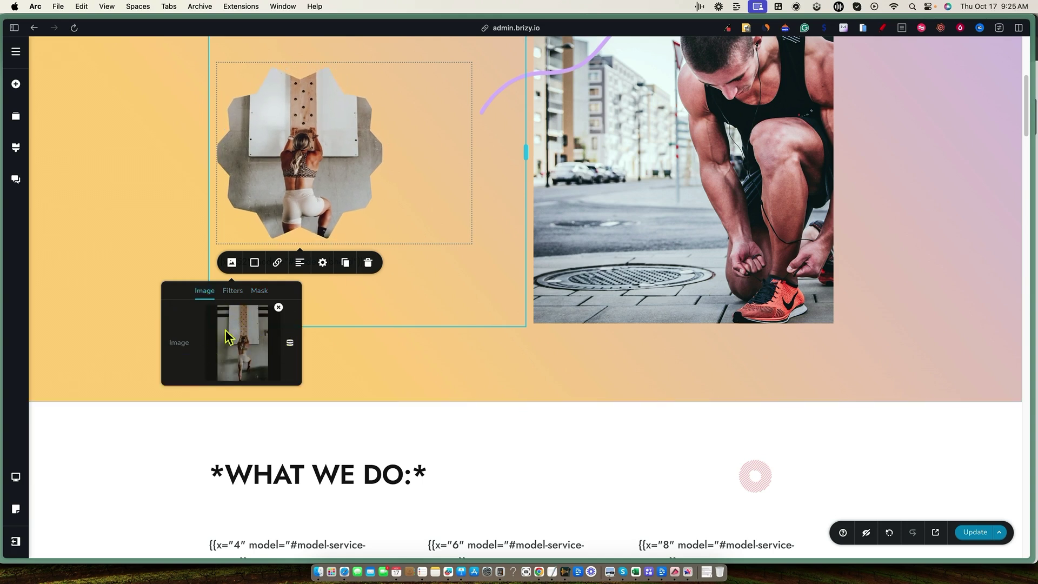
click(290, 346)
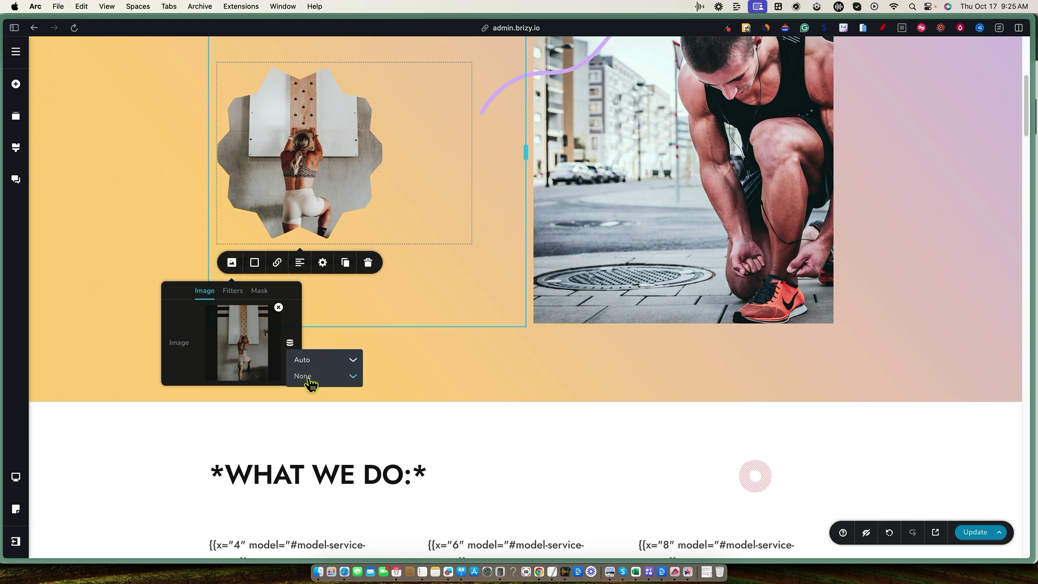
click(233, 264)
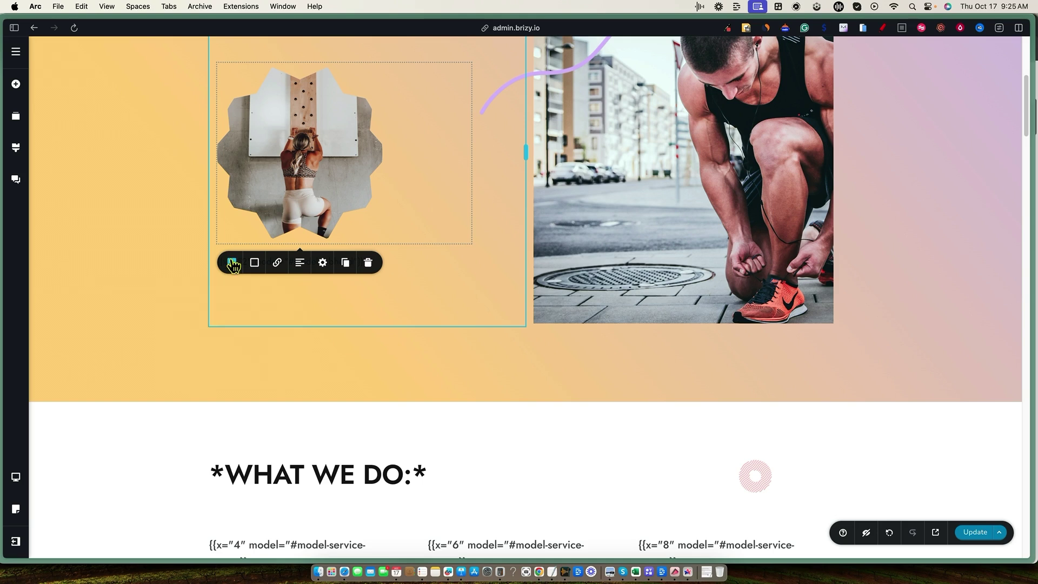
click(233, 264)
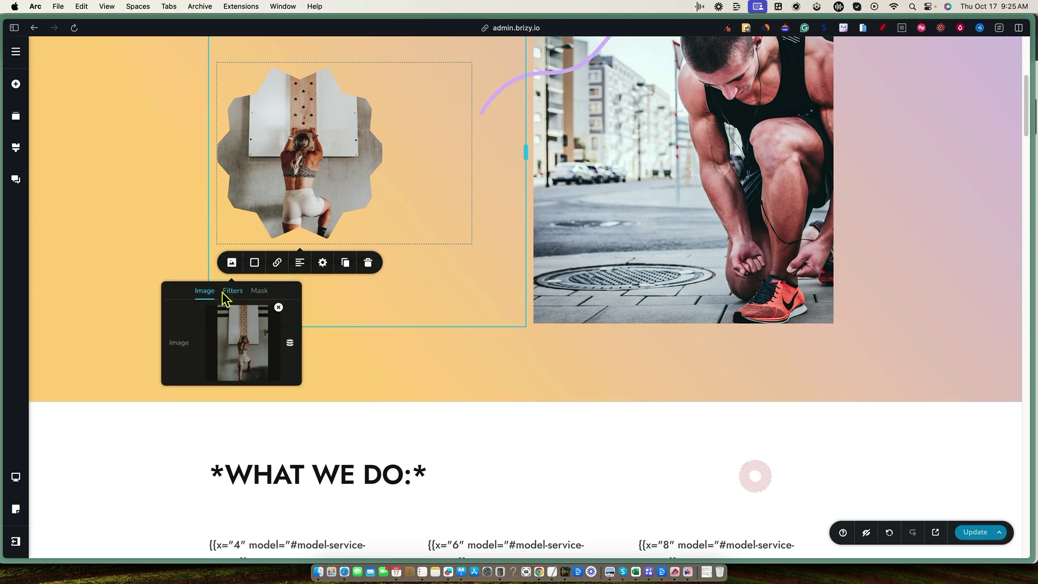
click(278, 308)
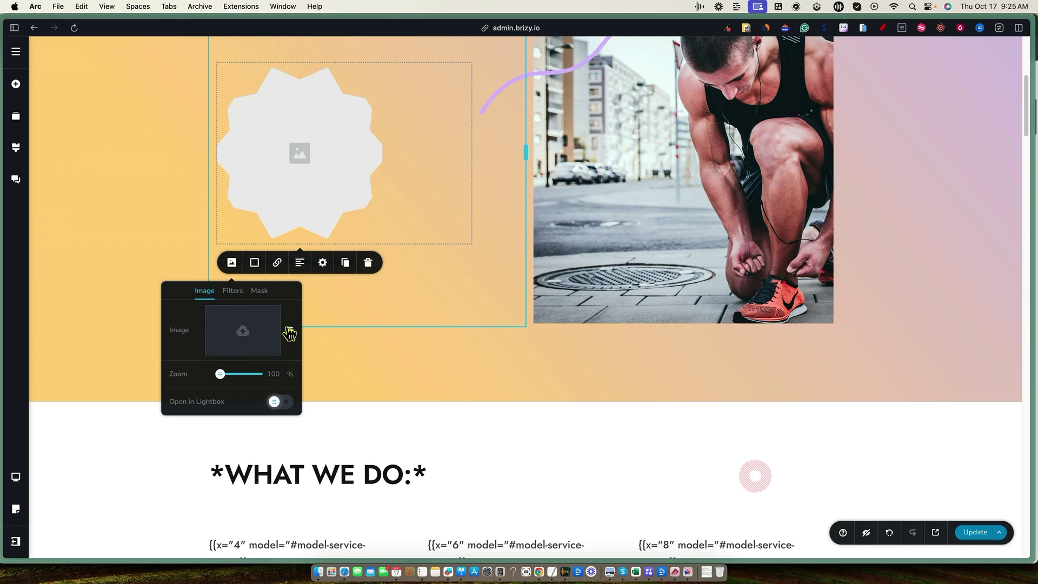
- Examine the media library's type filters and local upload option for the emptied hero image, limiting the library to images, and close it
click(243, 330)
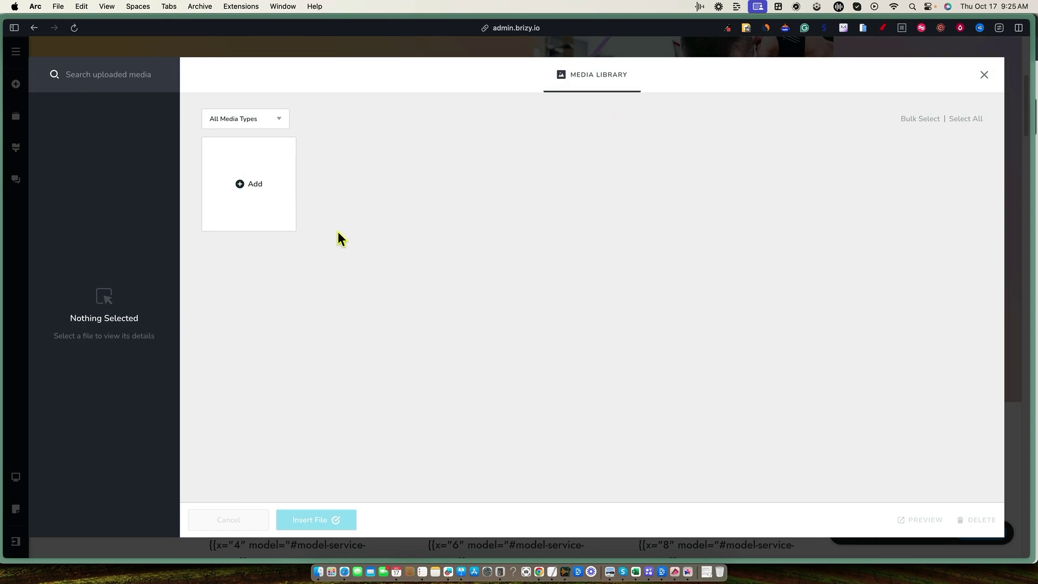
click(281, 121)
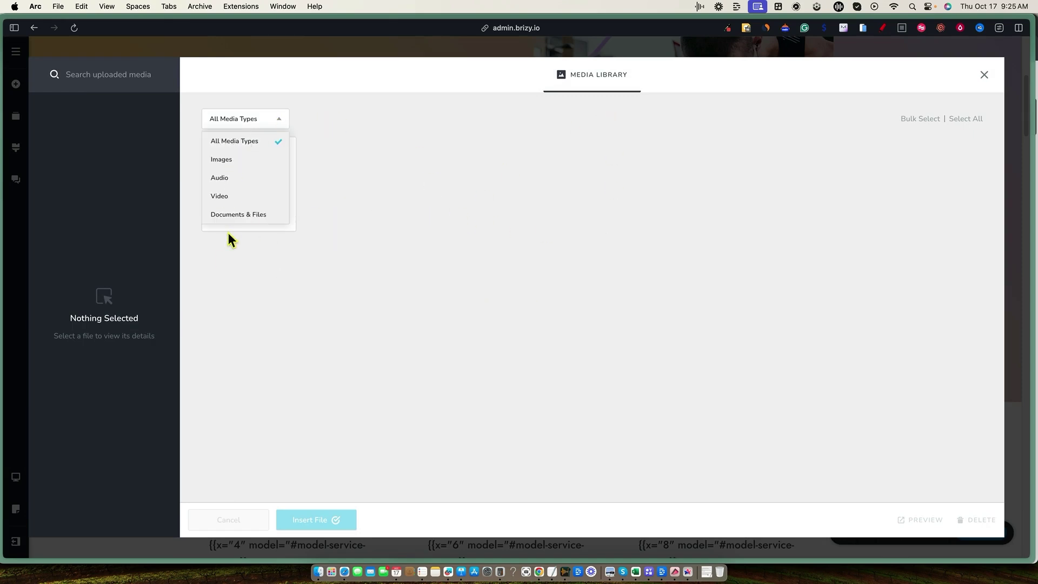
click(229, 161)
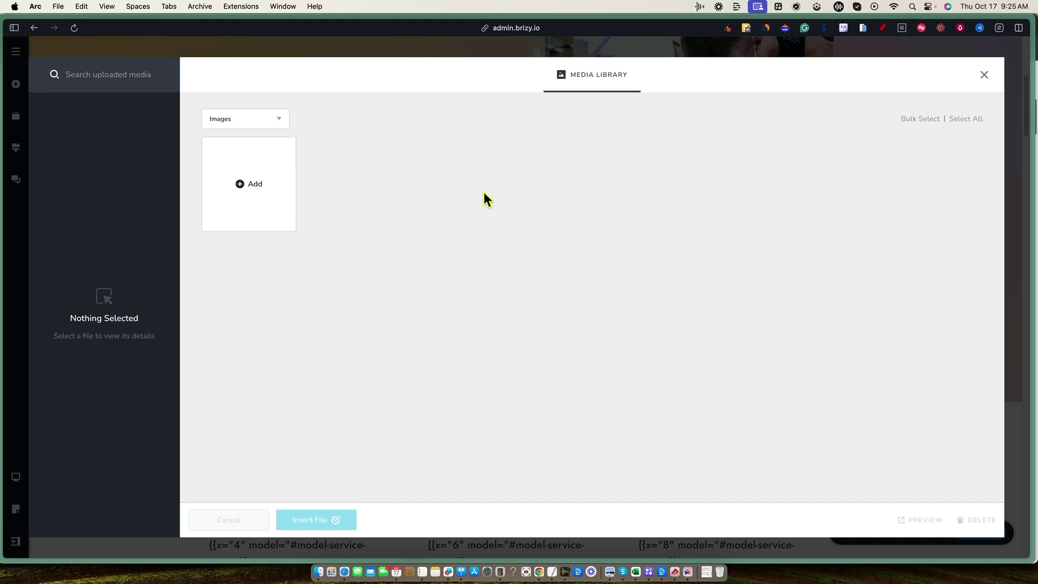
click(249, 183)
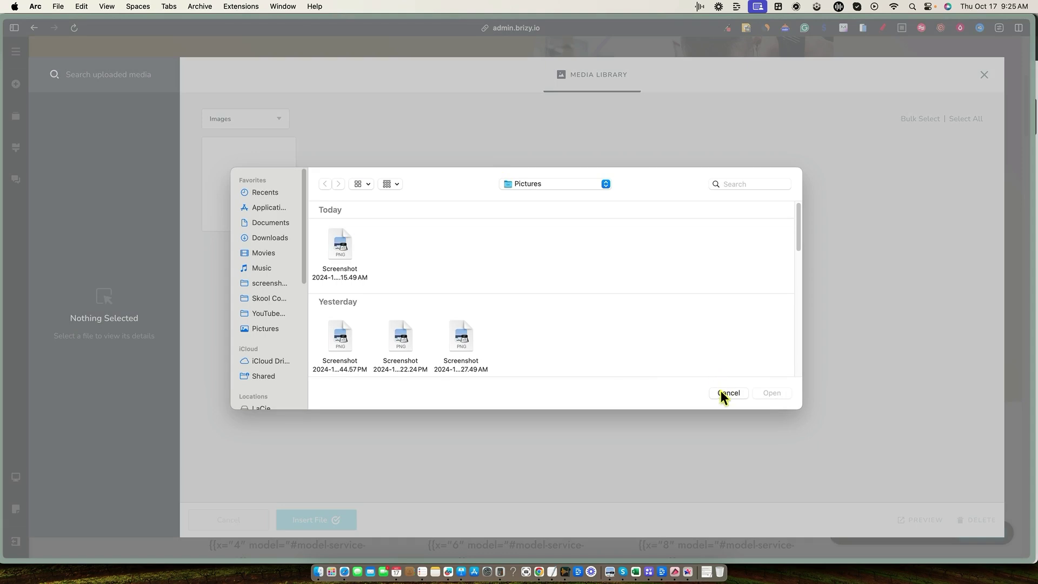
click(728, 392)
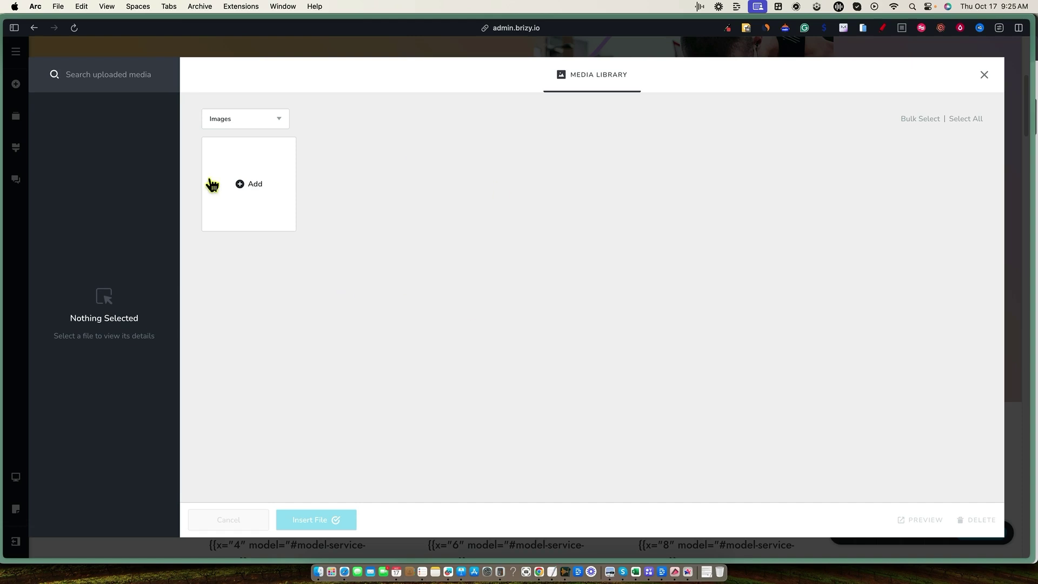
click(277, 122)
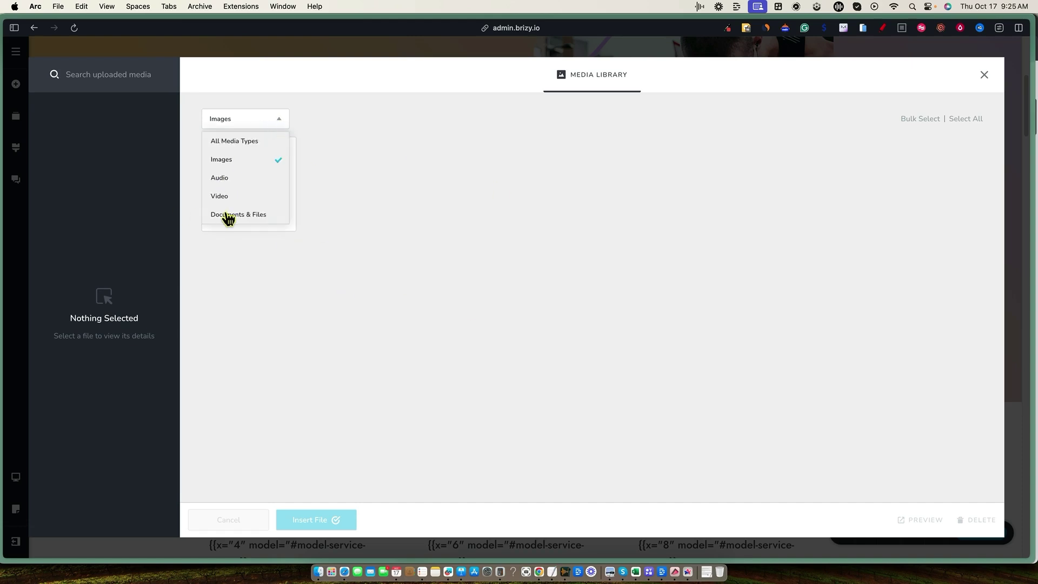
click(404, 172)
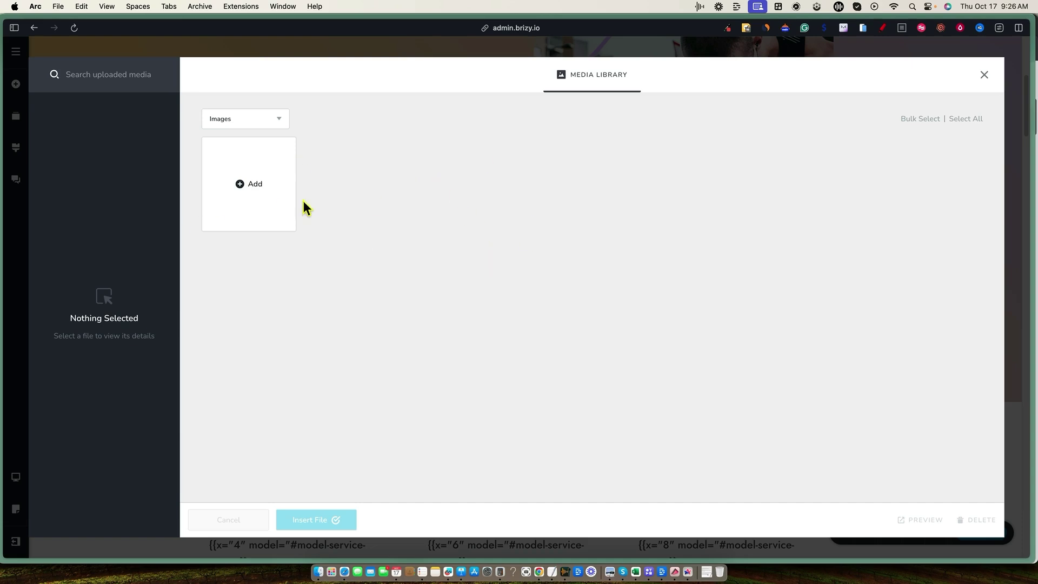
click(297, 232)
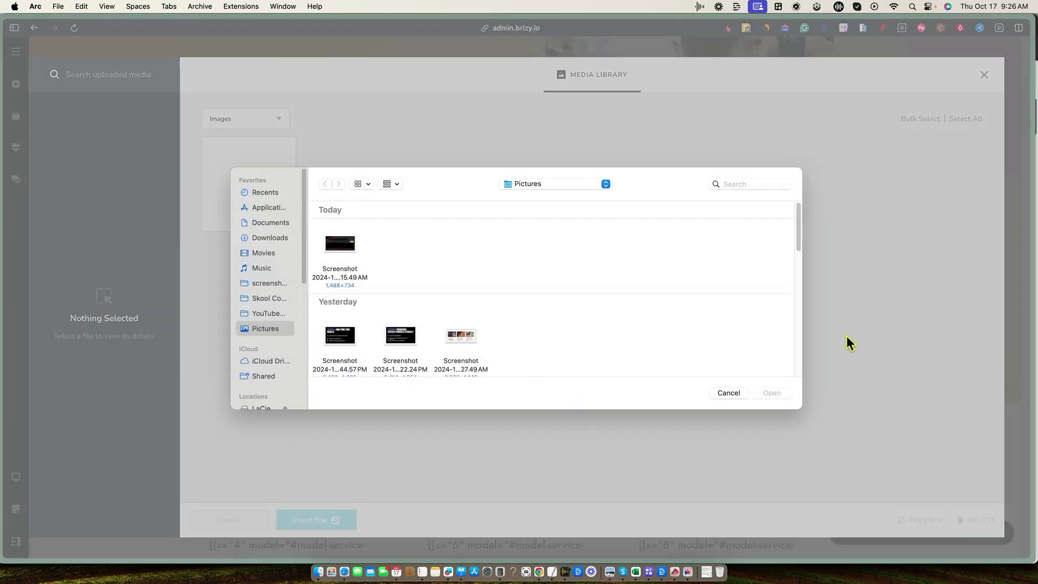
key(Escape)
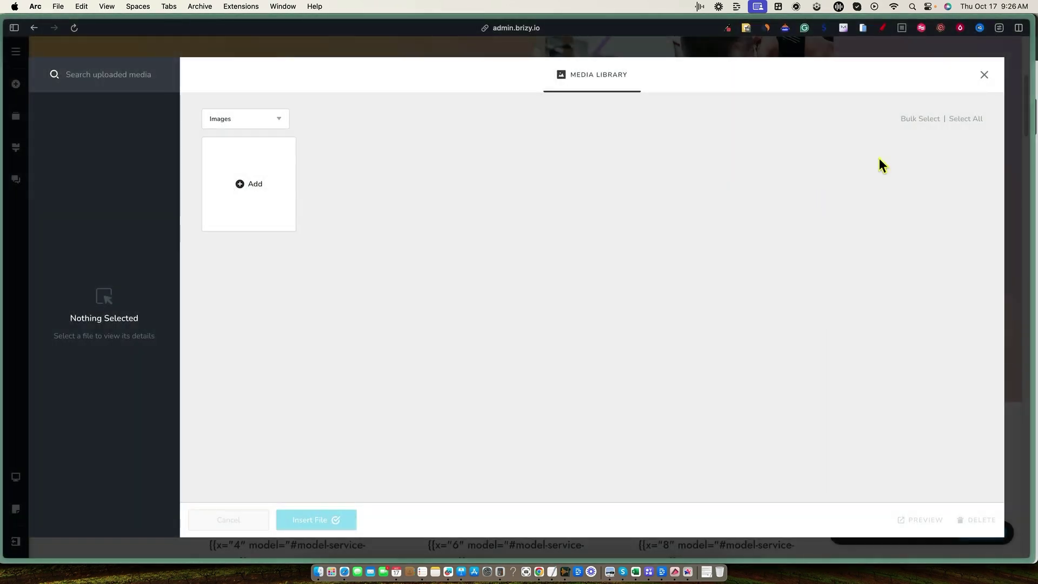
click(984, 75)
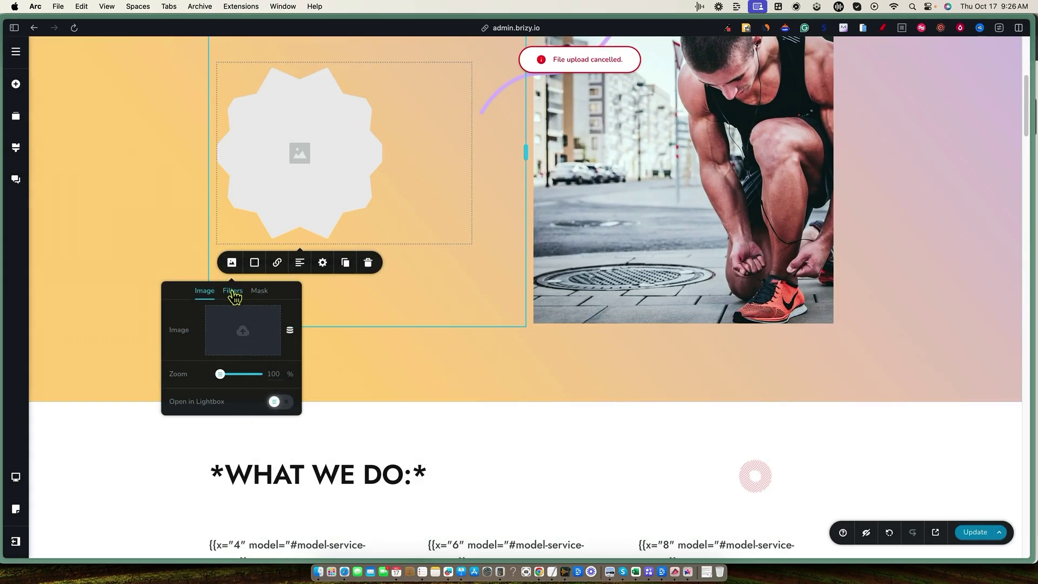
- Review the filter and mask settings of the emptied hero image
click(233, 291)
click(260, 295)
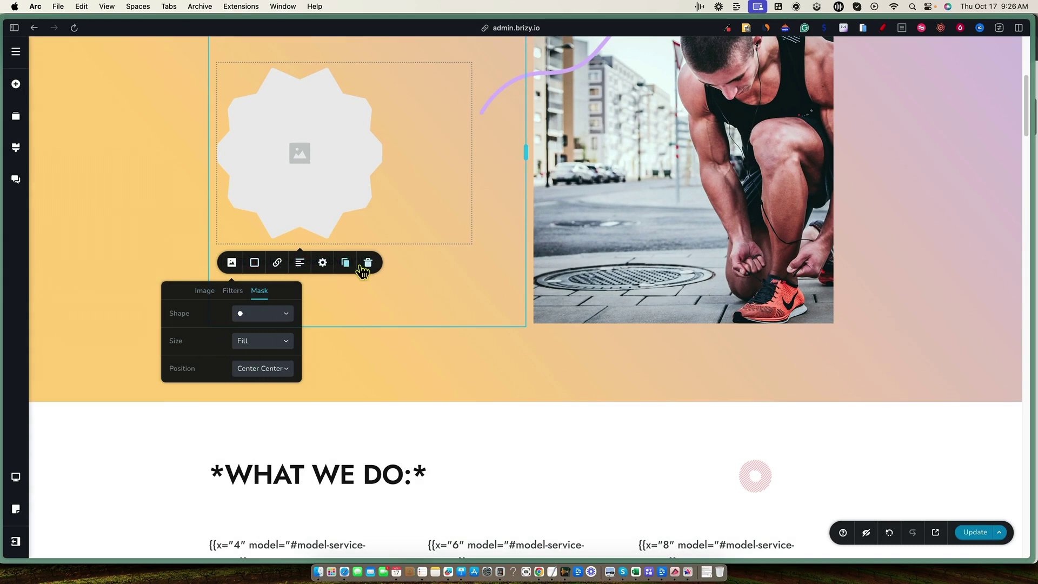
- Add an image element below the subhead text in the hero section and browse the rest of the element list
click(526, 359)
scroll(525, 359, up, 1)
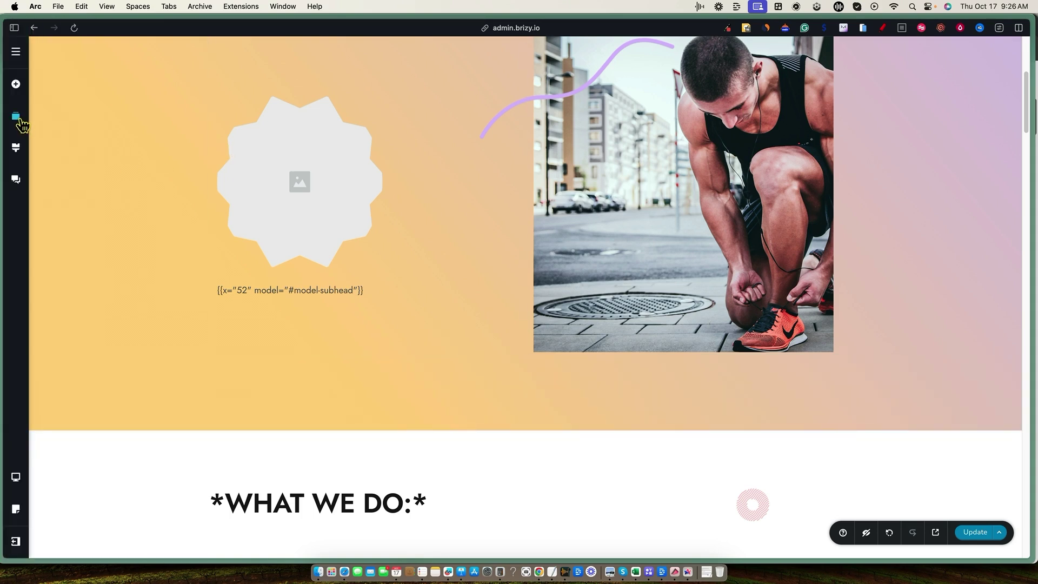
click(16, 85)
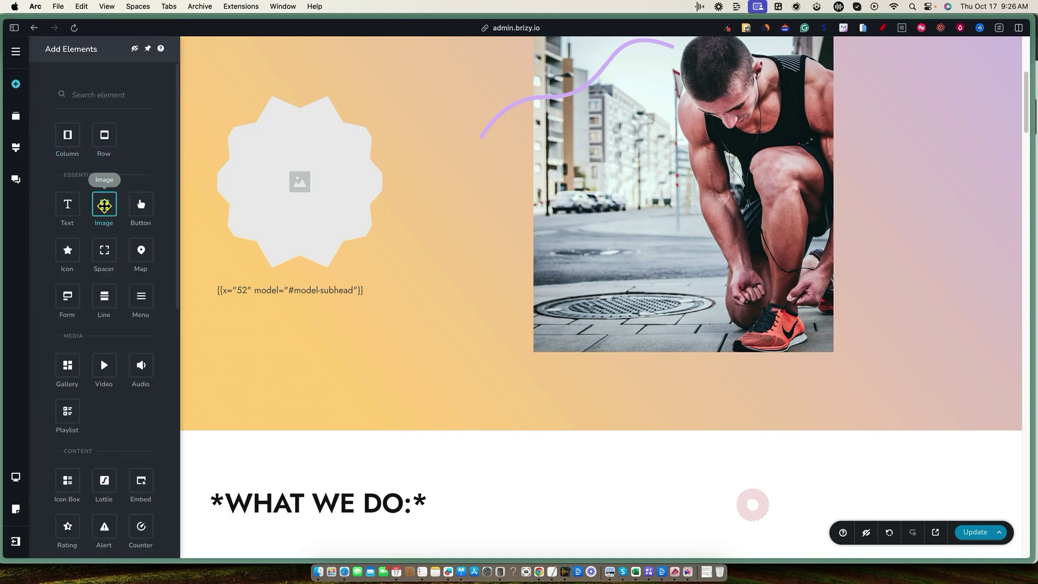
drag(103, 205, 291, 356)
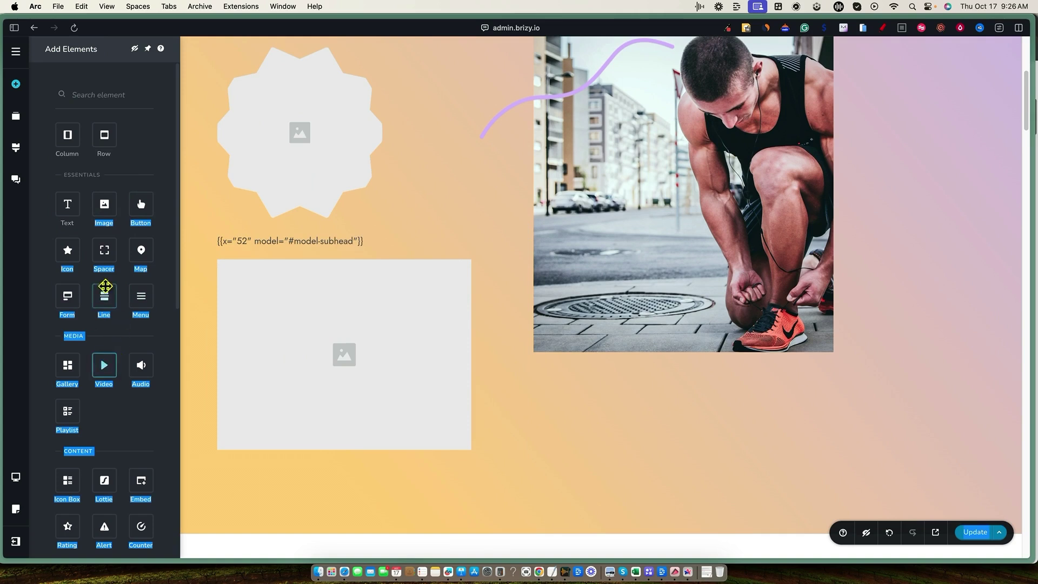
scroll(133, 487, down, 10)
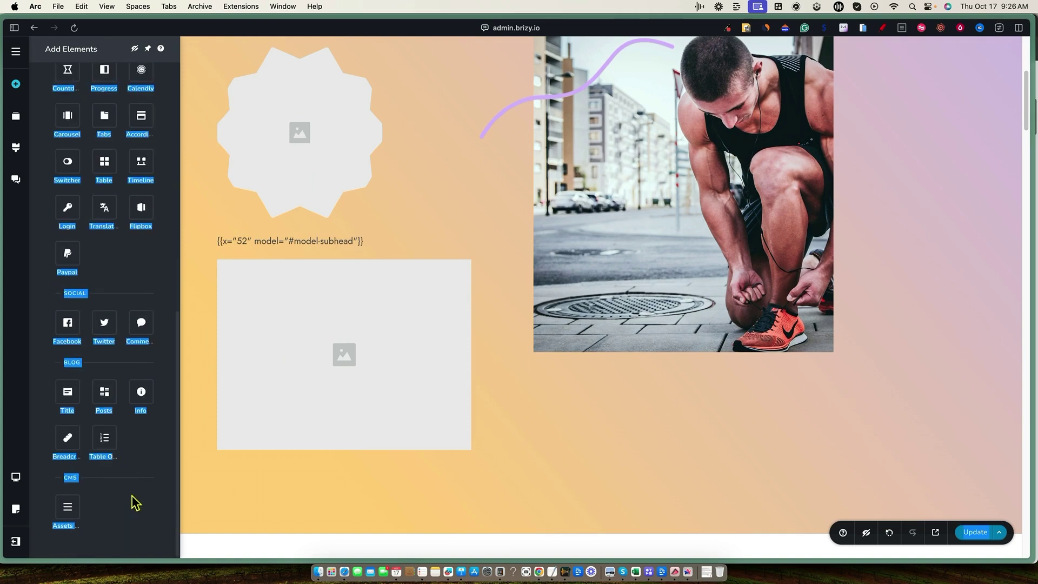
scroll(135, 503, up, 5)
scroll(108, 324, up, 3)
click(497, 410)
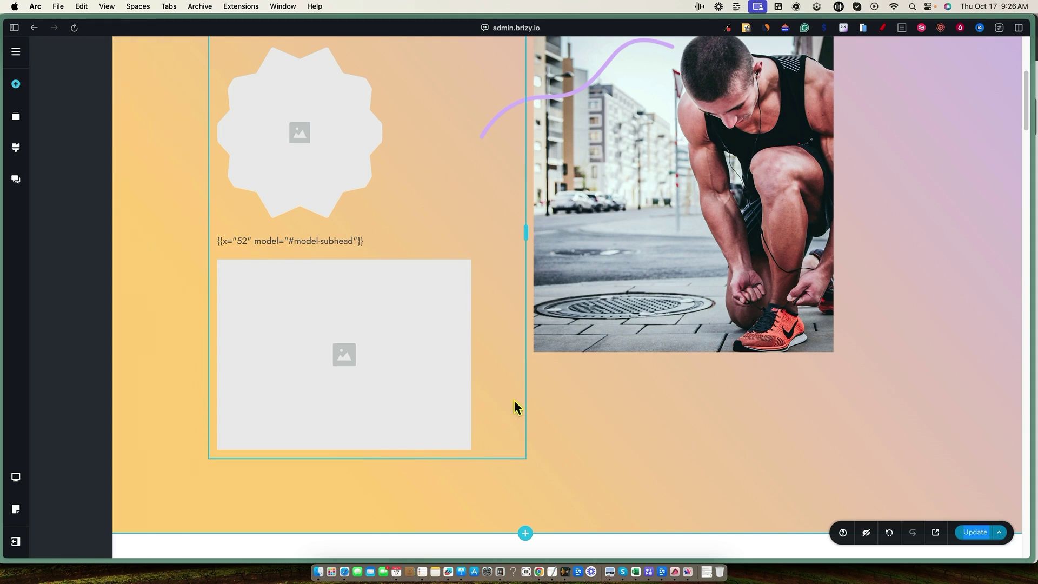
- Check the new image placeholder's size and source settings, and open its media library and close it without adding a file
click(348, 357)
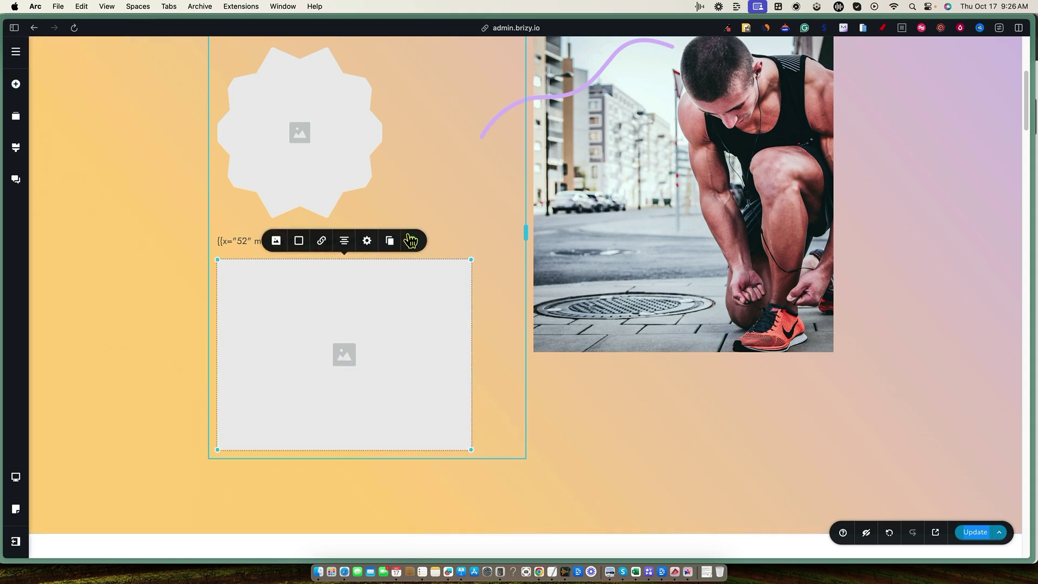
click(367, 241)
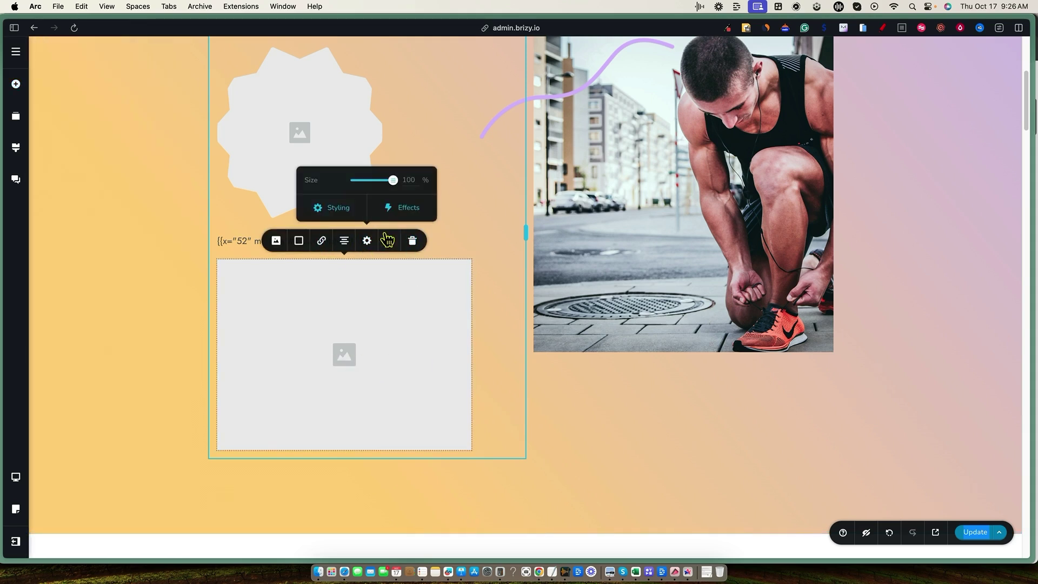
click(276, 240)
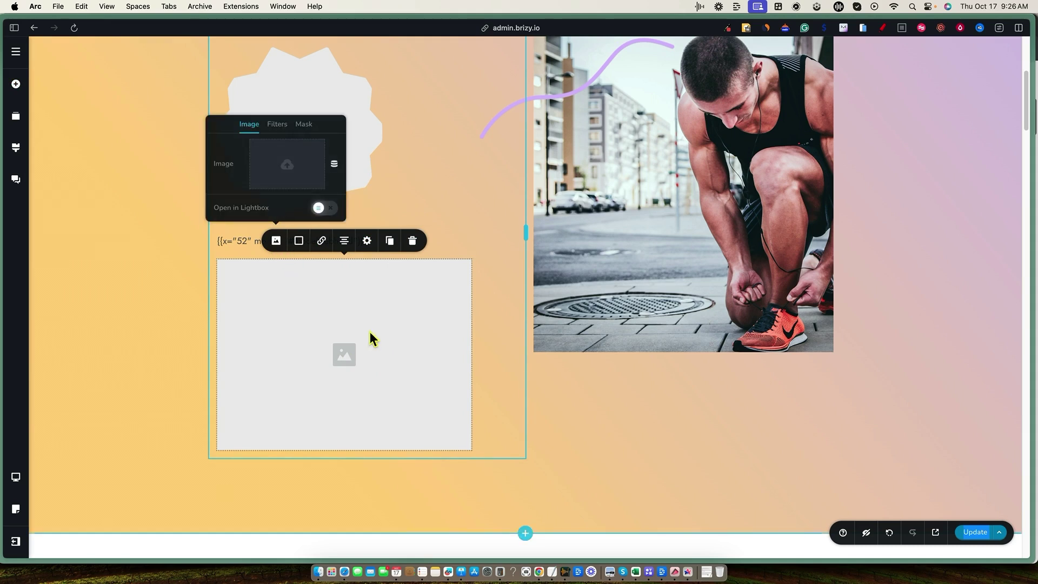
click(287, 169)
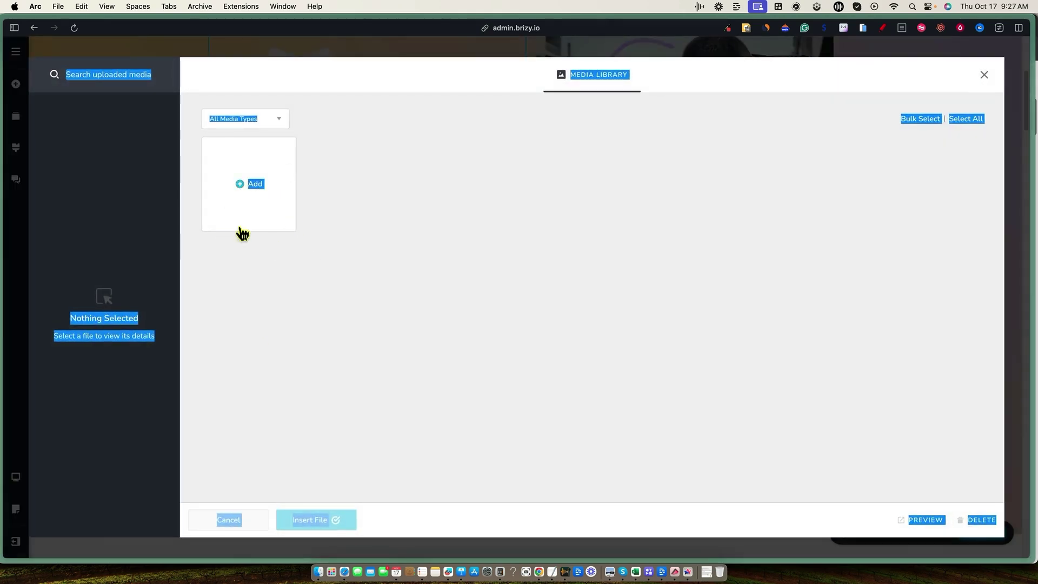
click(141, 79)
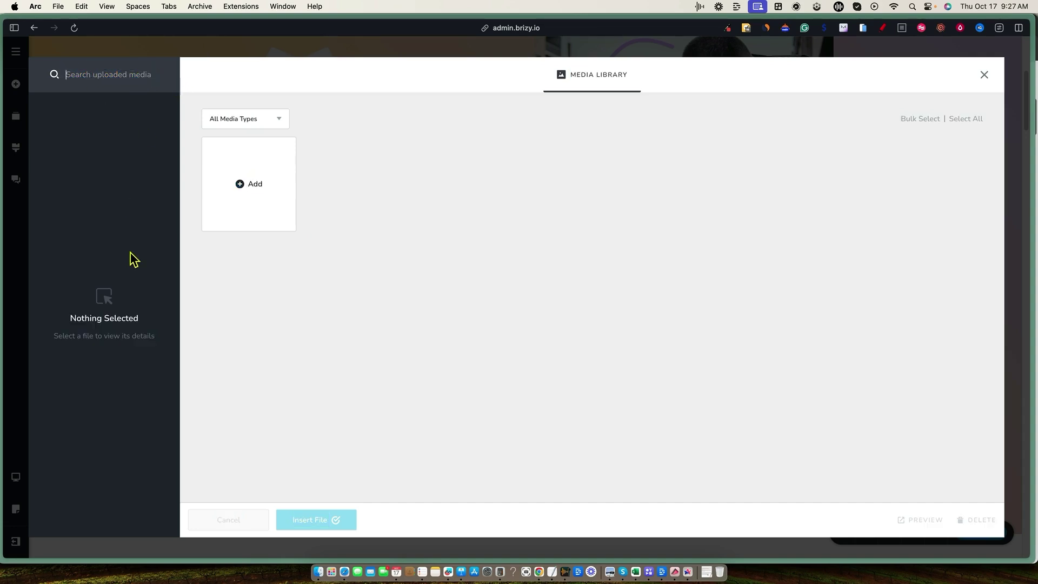
click(981, 77)
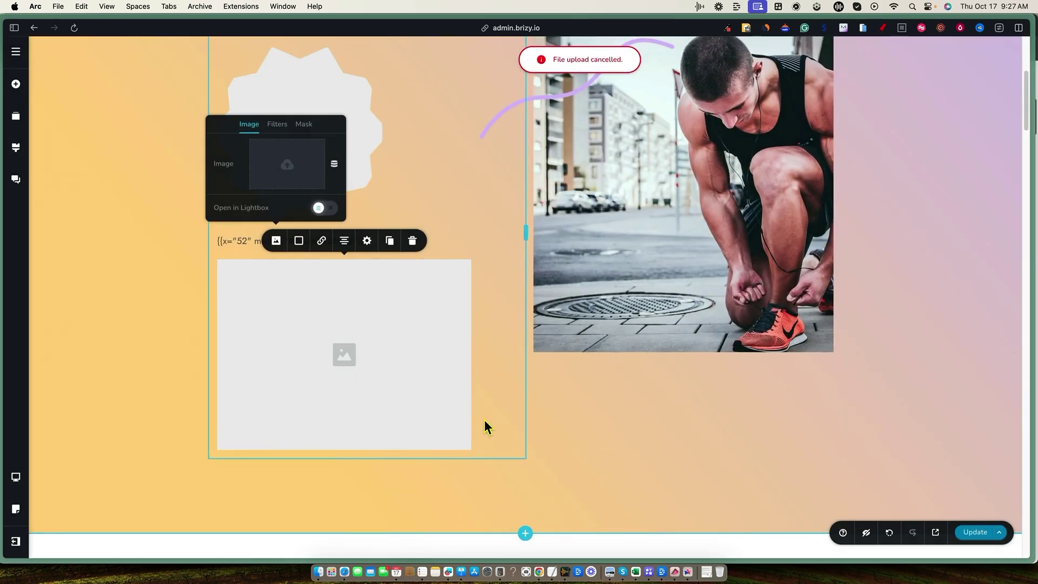
click(546, 416)
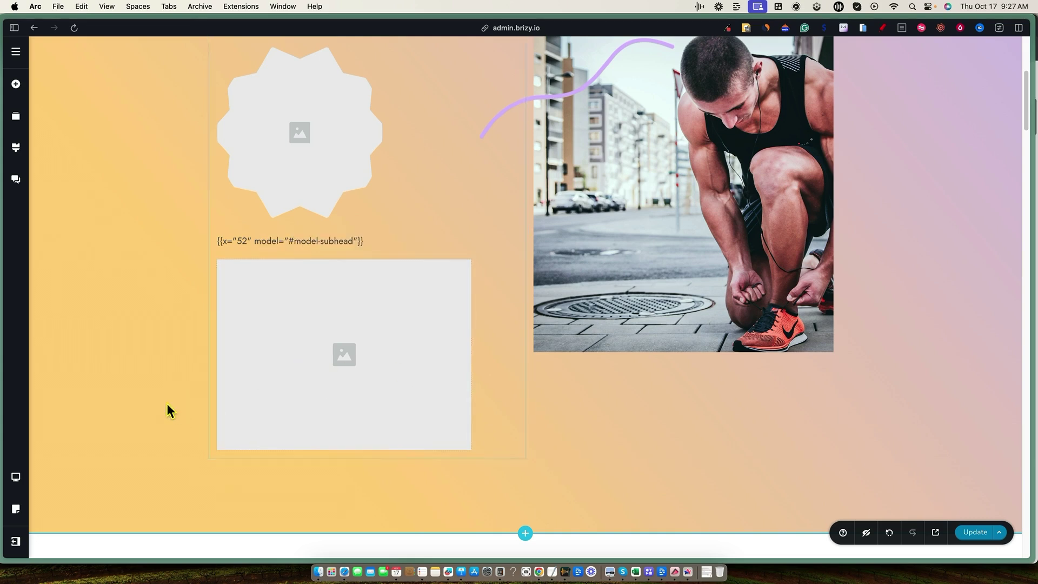
- Examine the "What We Do" section's service texts, their editing options and the section's own settings
scroll(160, 398, up, 5)
scroll(160, 399, down, 15)
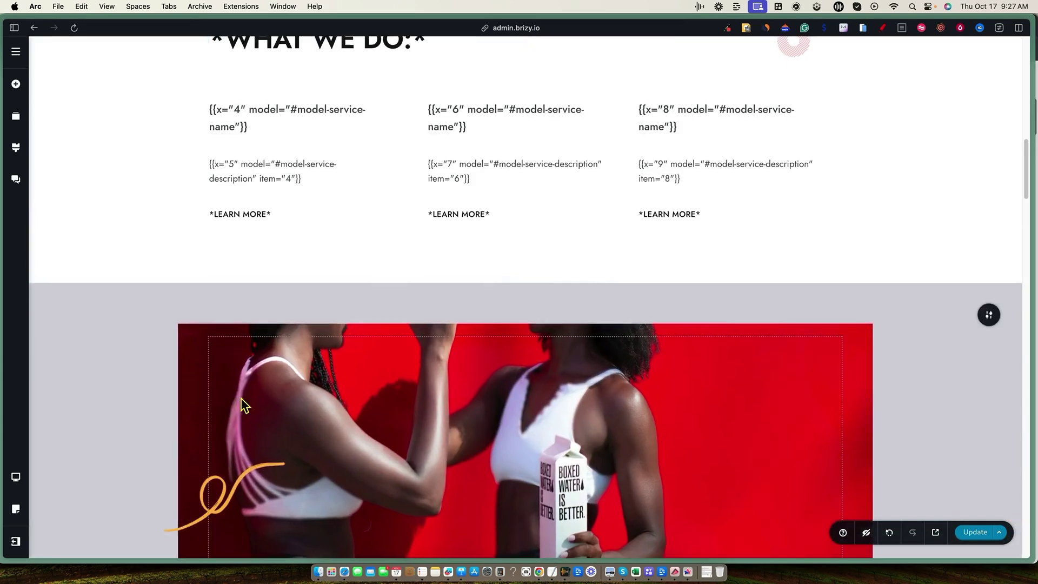
scroll(241, 406, up, 3)
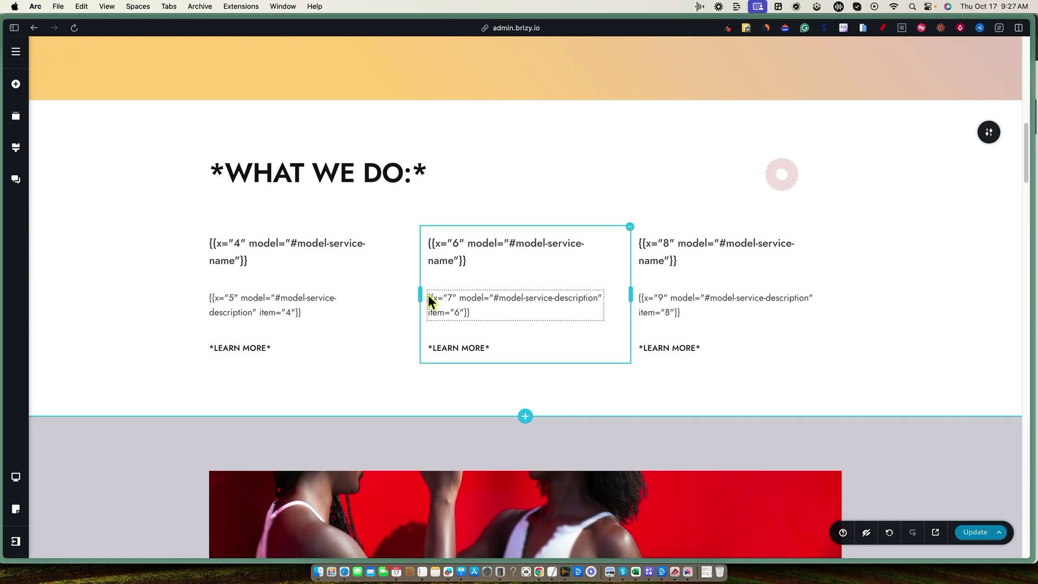
click(539, 249)
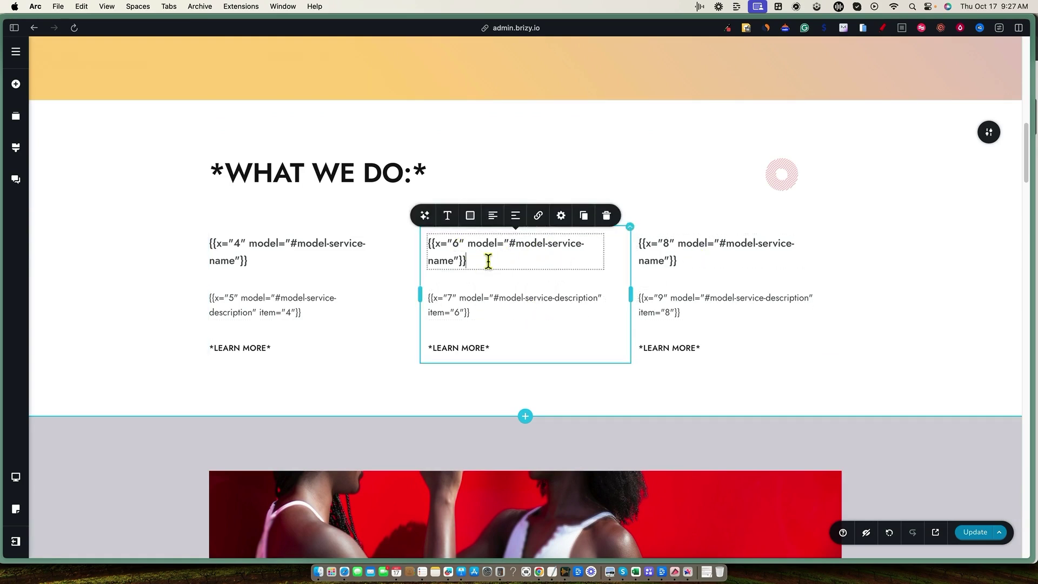
click(482, 347)
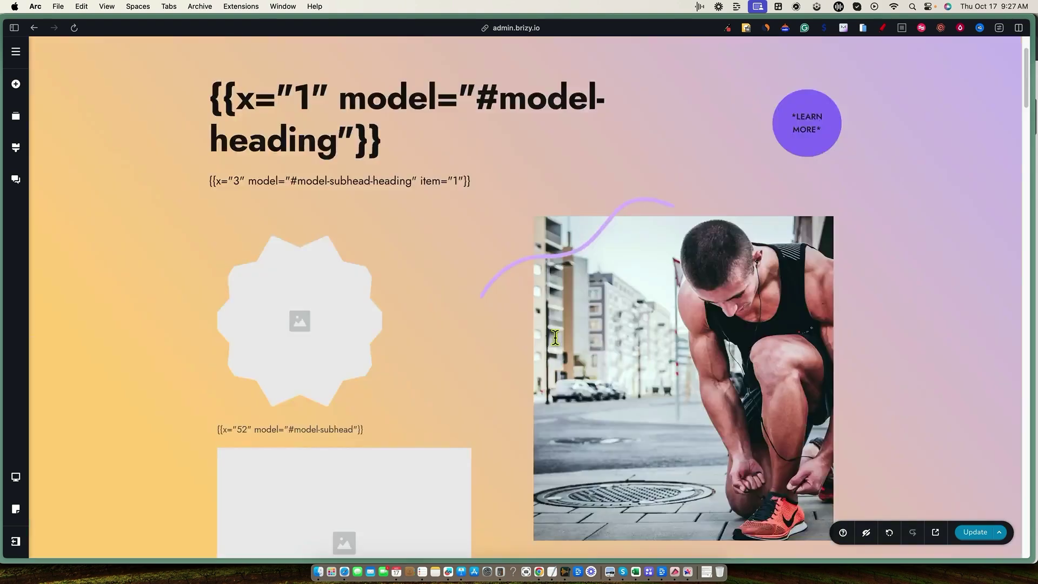
scroll(931, 352, down, 10)
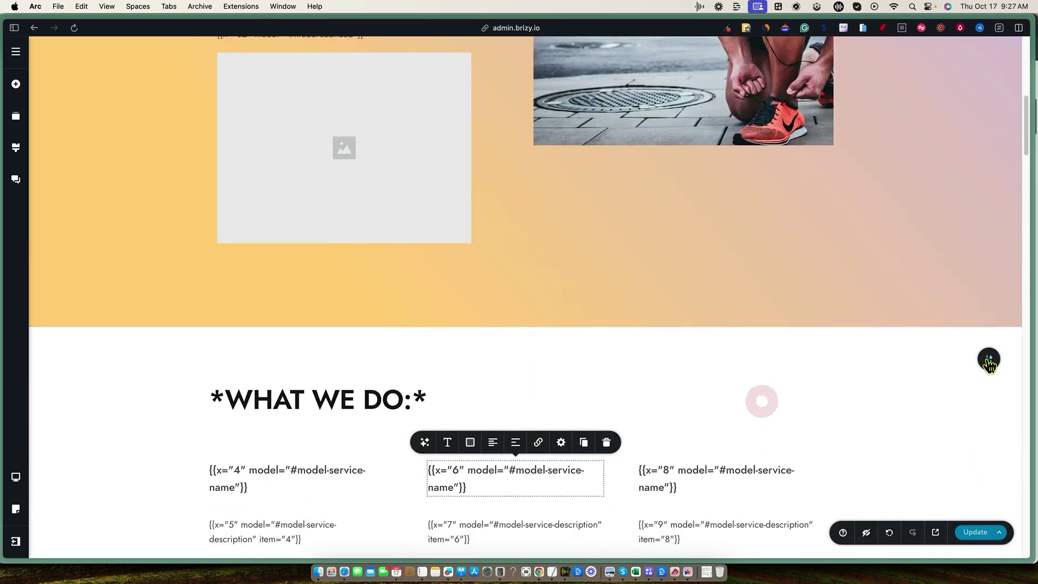
click(989, 361)
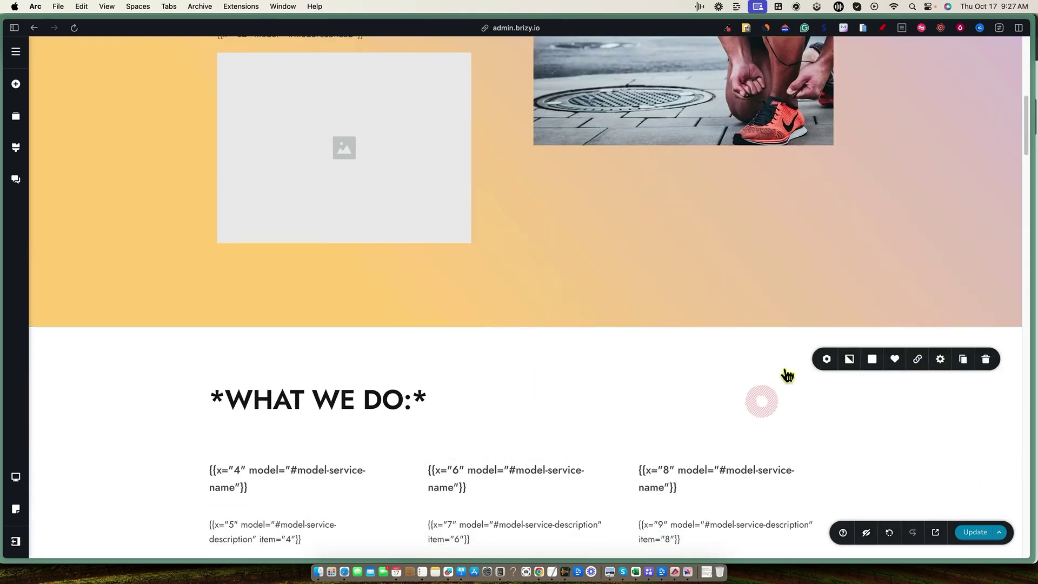
scroll(341, 400, down, 5)
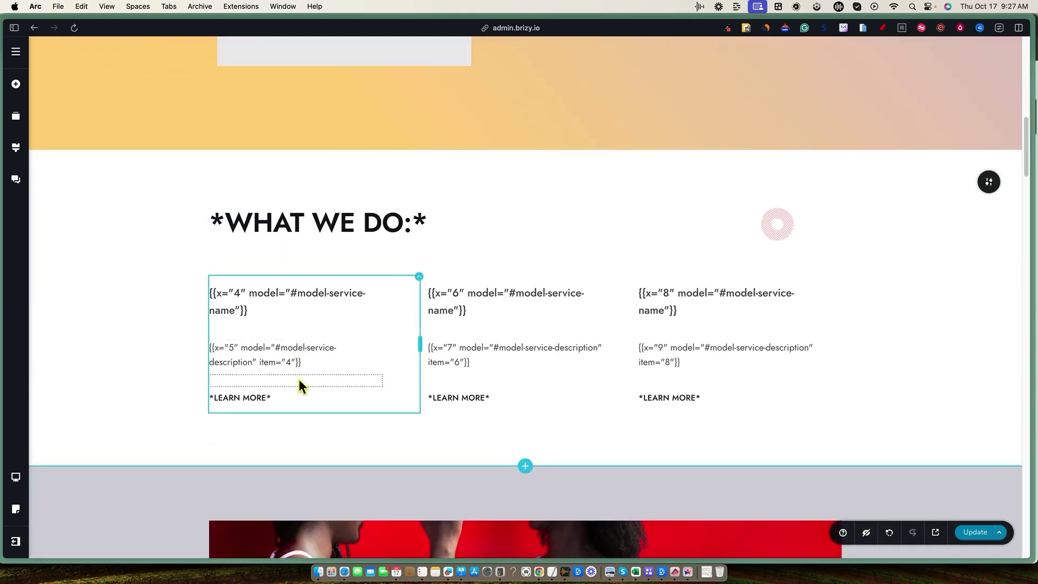
scroll(335, 374, down, 1)
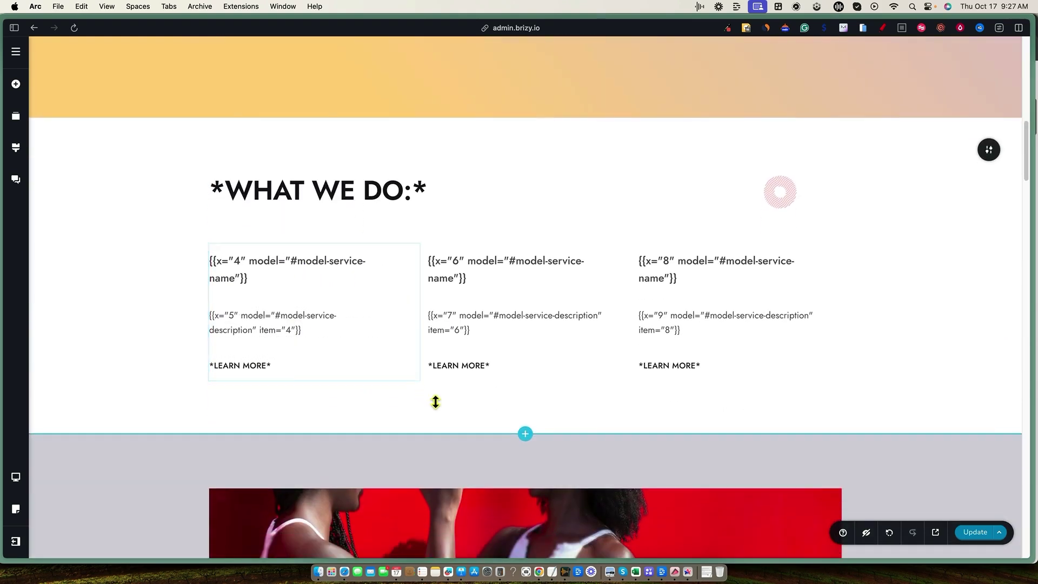
- Import the Shop page of the Petgo layout kit directly below the "What We Do" section
scroll(487, 392, down, 5)
click(525, 268)
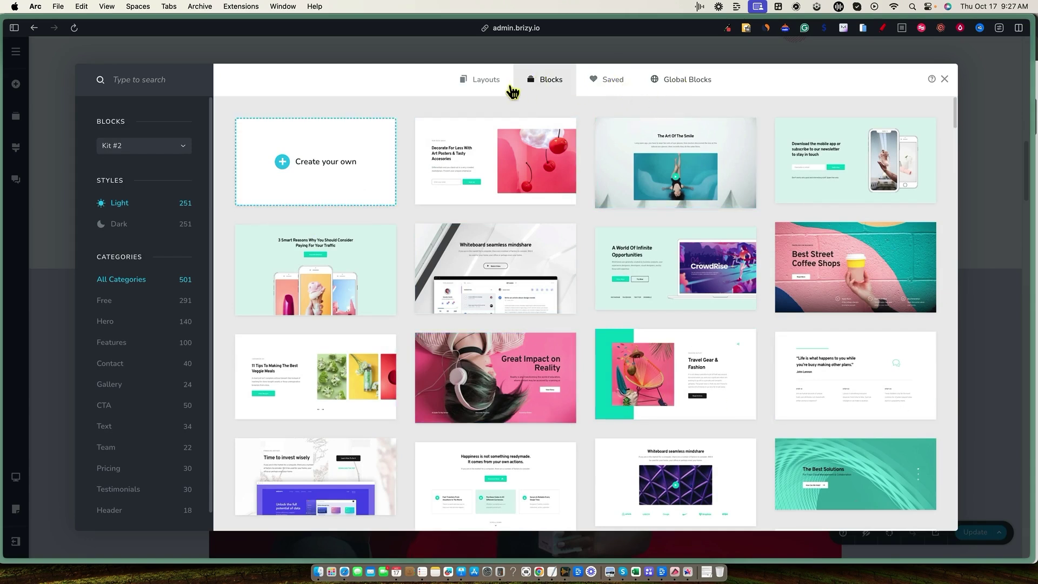
click(482, 82)
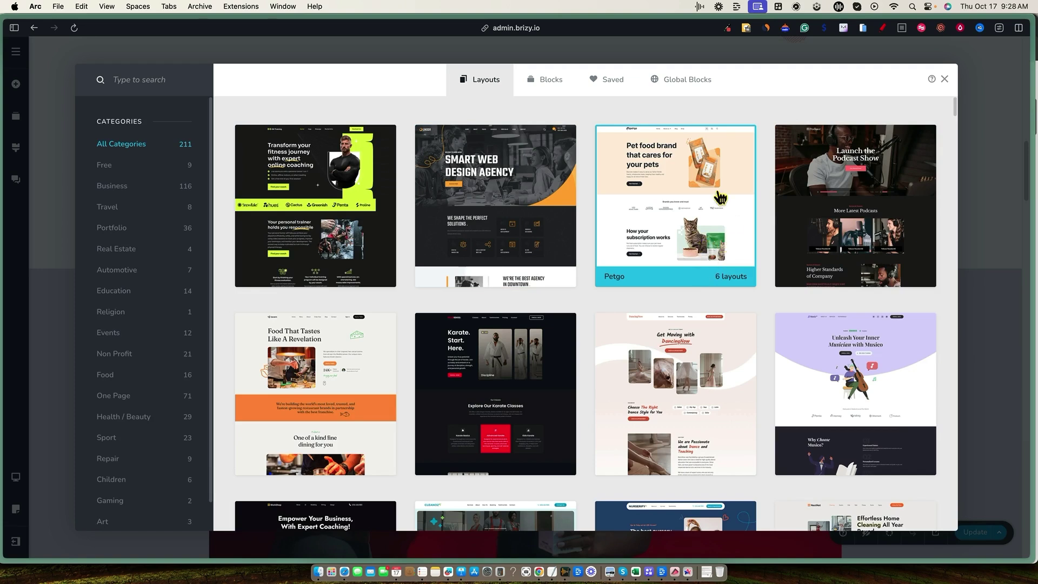
click(728, 282)
click(728, 282)
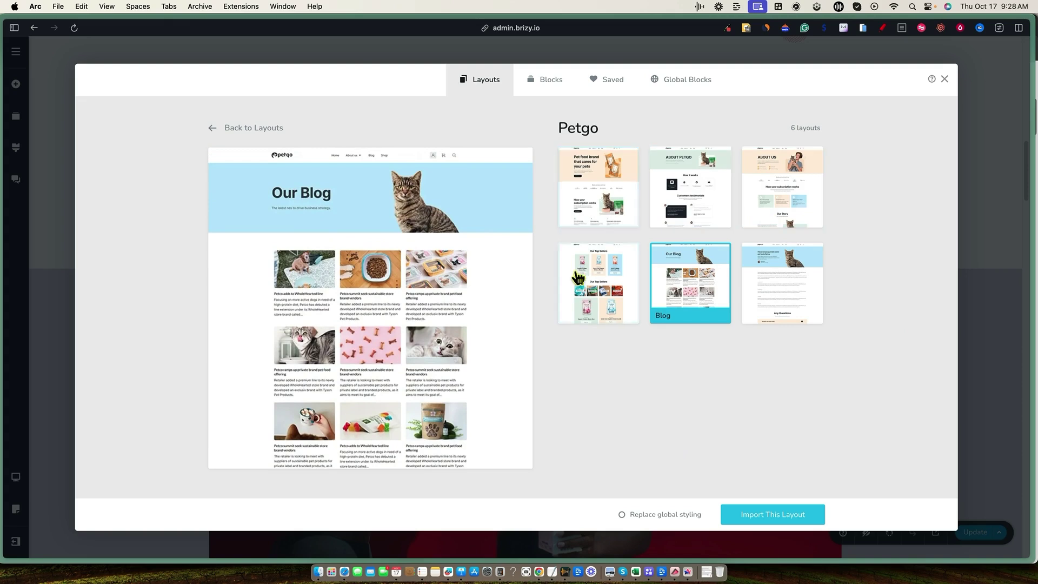
click(610, 300)
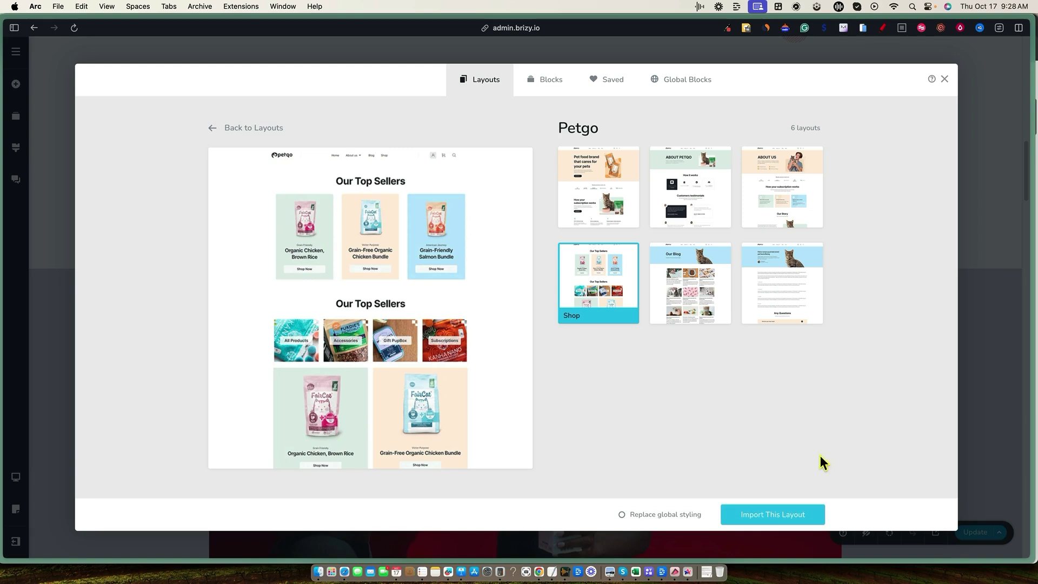
click(782, 520)
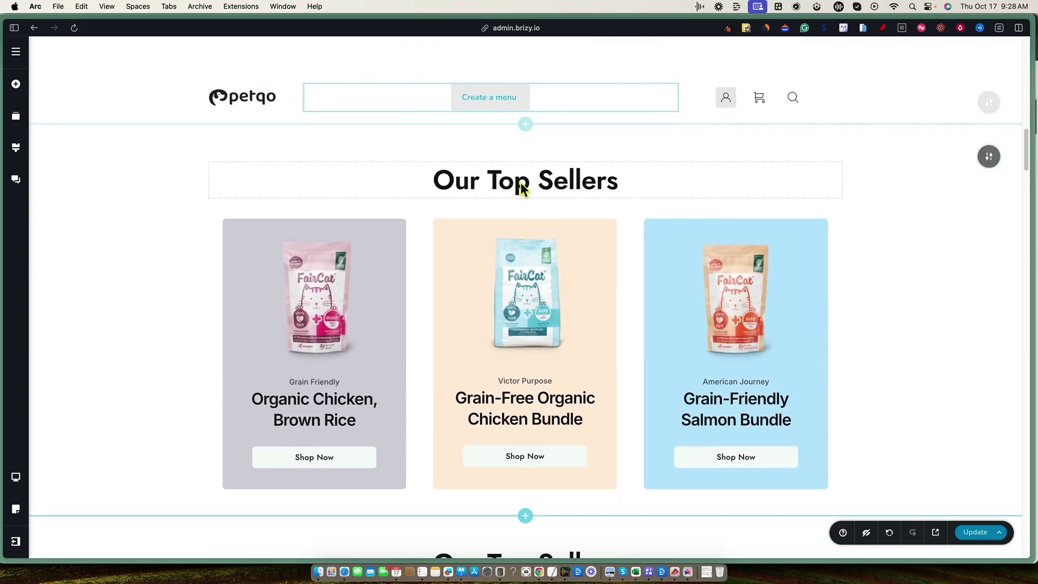
- Review the imported shop sections and check that the All Products label is editable
scroll(554, 197, down, 8)
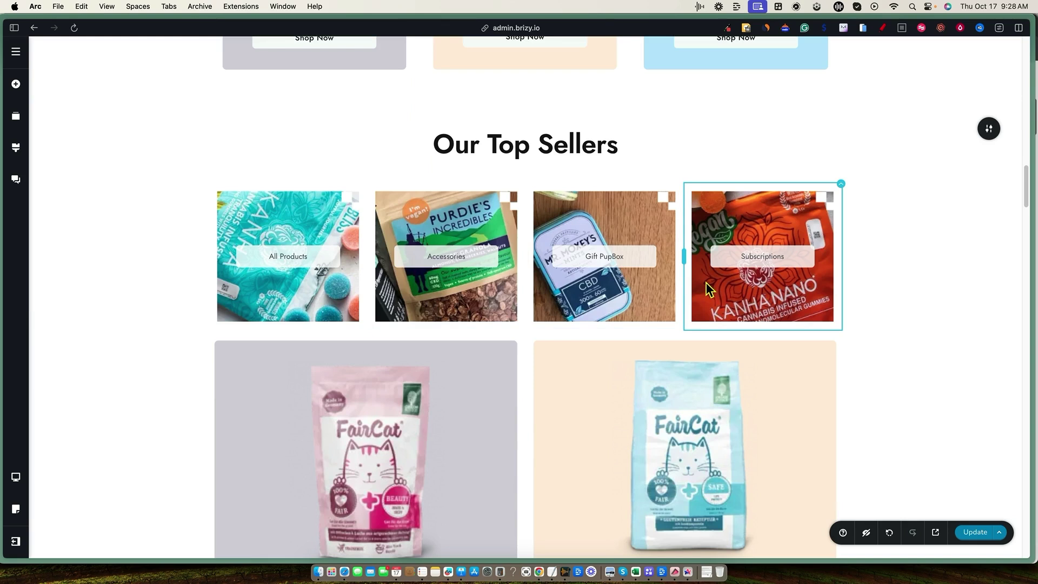
click(295, 254)
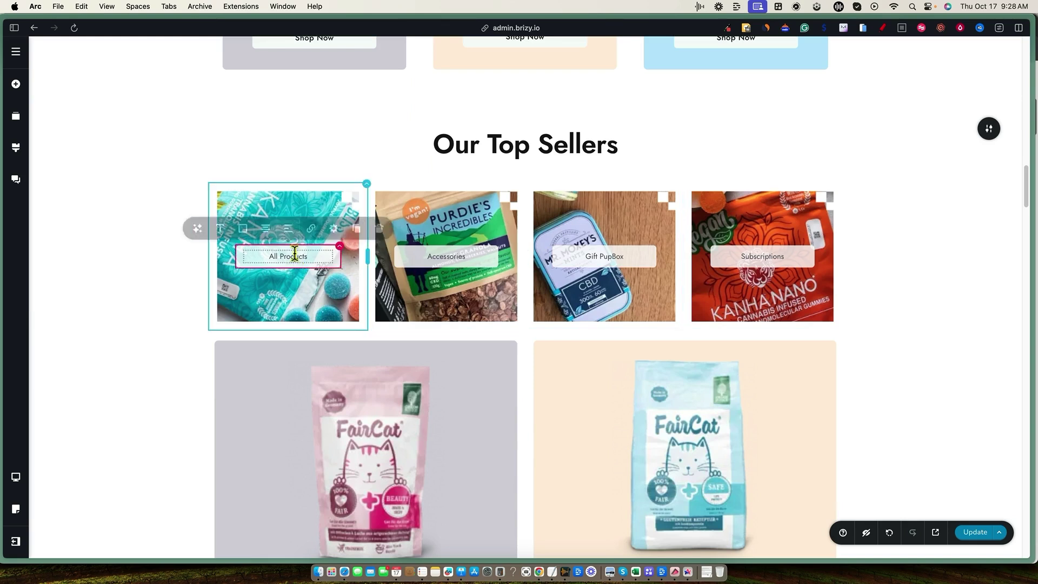
click(910, 280)
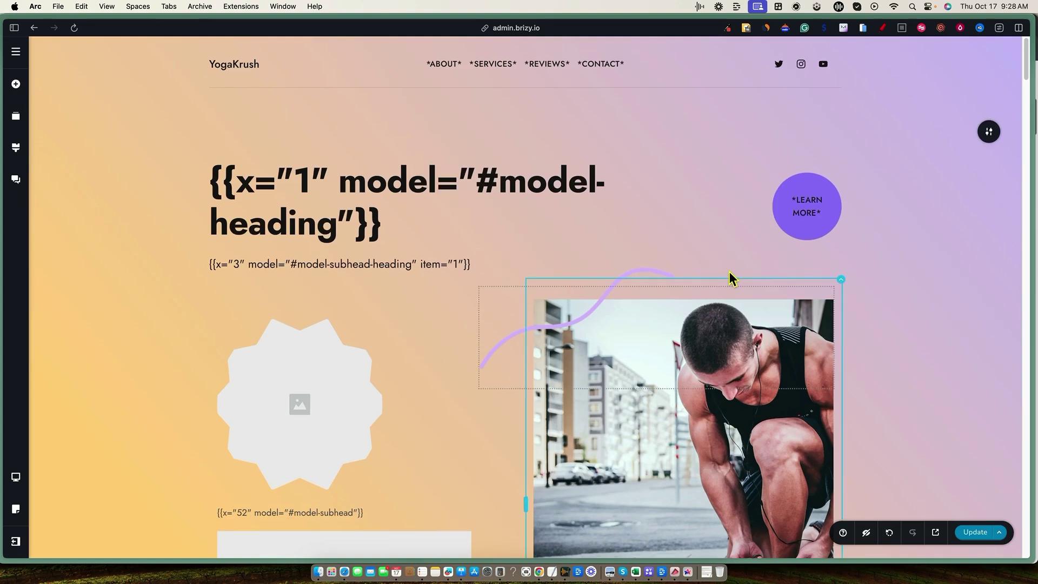
- Insert the dark "Subscribe for a monthly roundup of best bits & trivia" block between the hero and "What We Do" sections
scroll(728, 271, down, 10)
click(525, 319)
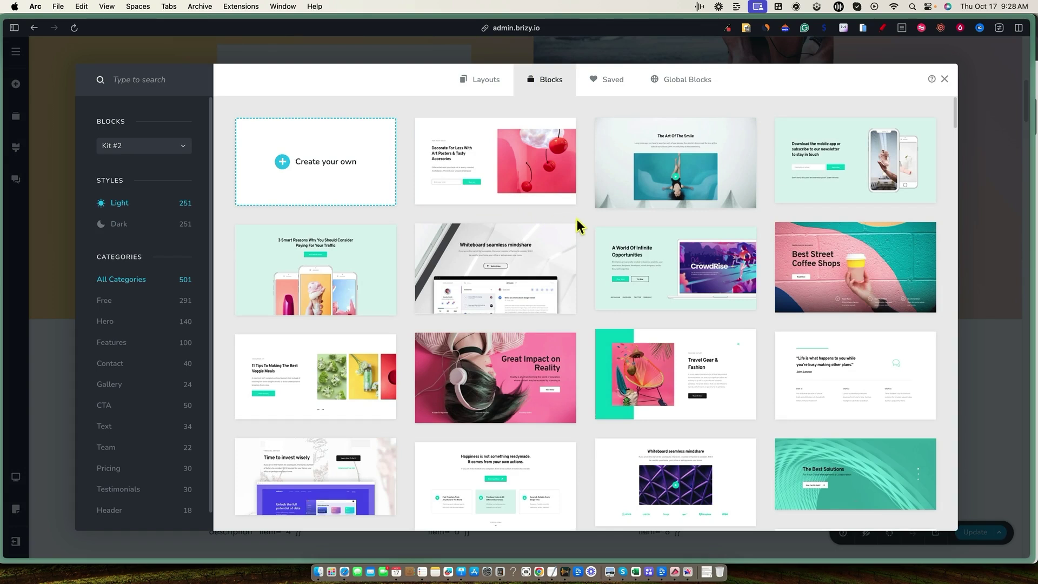
scroll(648, 521, down, 7)
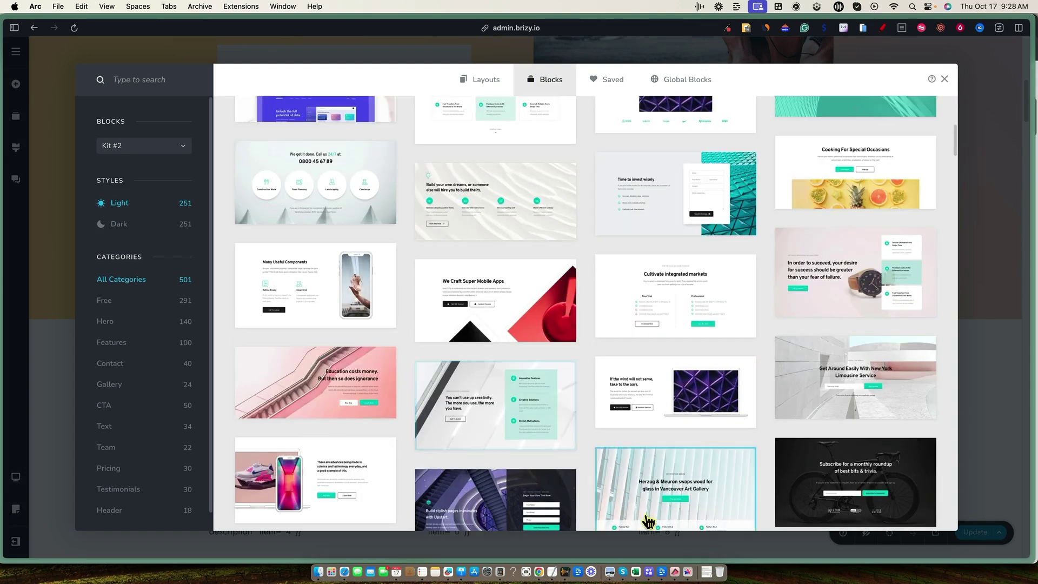
scroll(875, 468, down, 1)
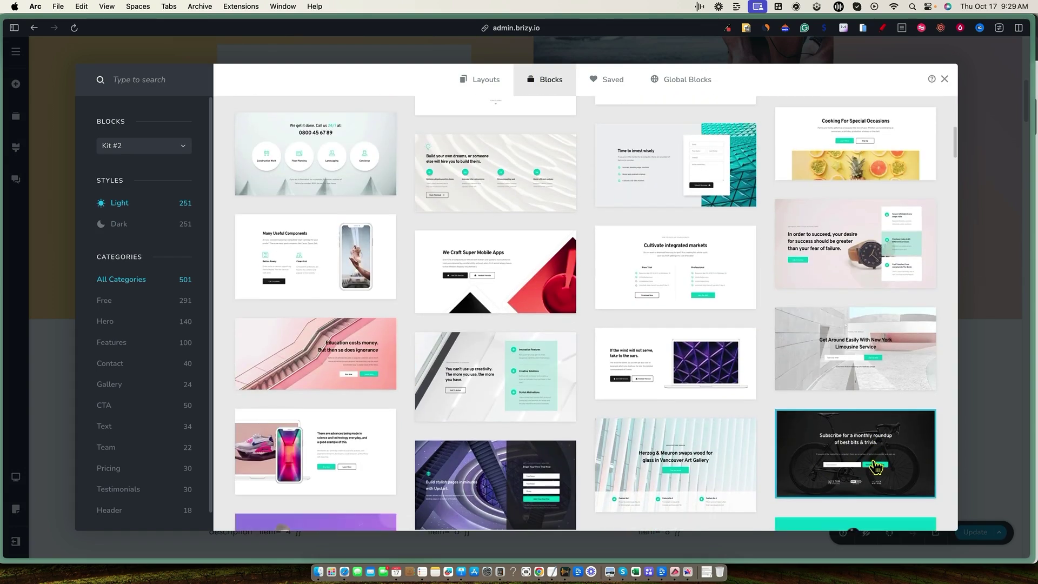
scroll(876, 466, down, 1)
click(879, 410)
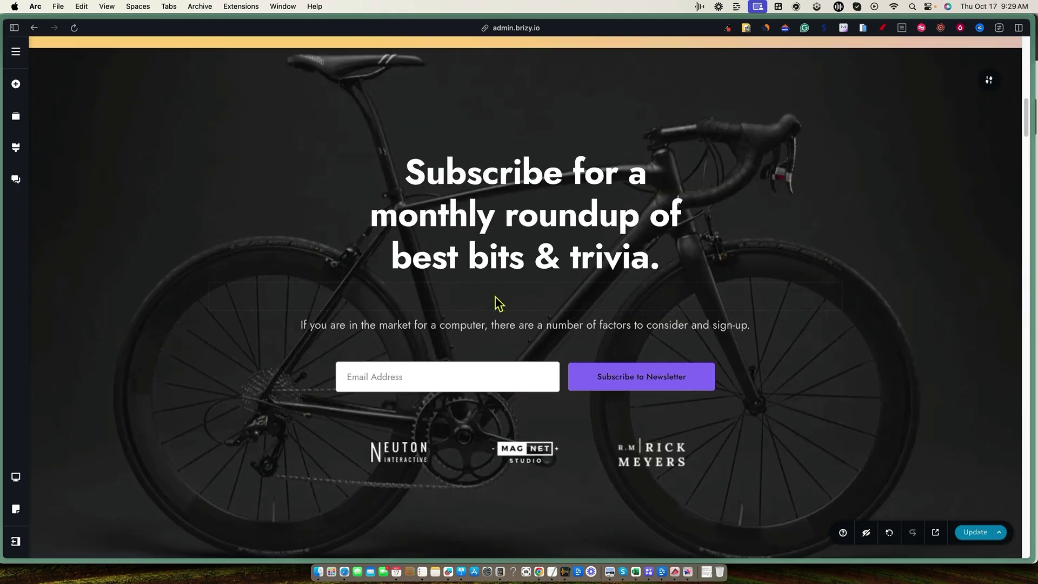
- Examine the editing options of the newsletter form's subscribe button, including its width settings, and of the email field
click(532, 370)
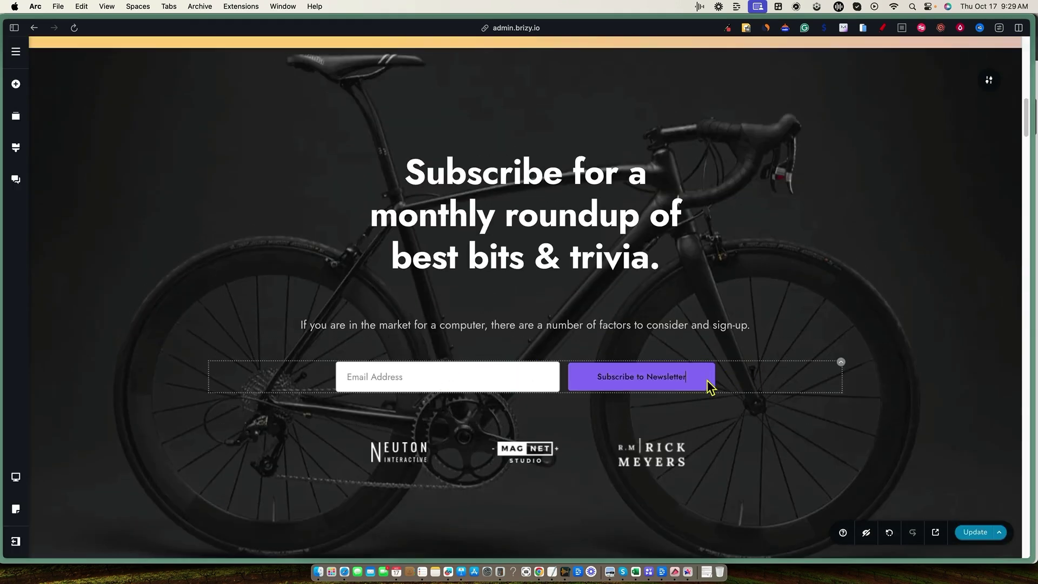
click(676, 378)
click(687, 346)
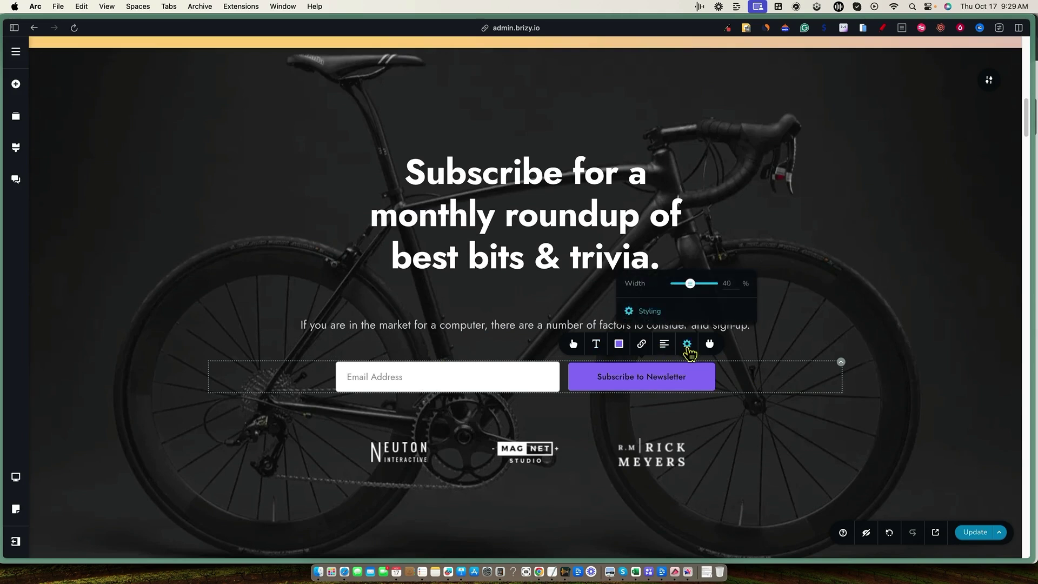
click(494, 381)
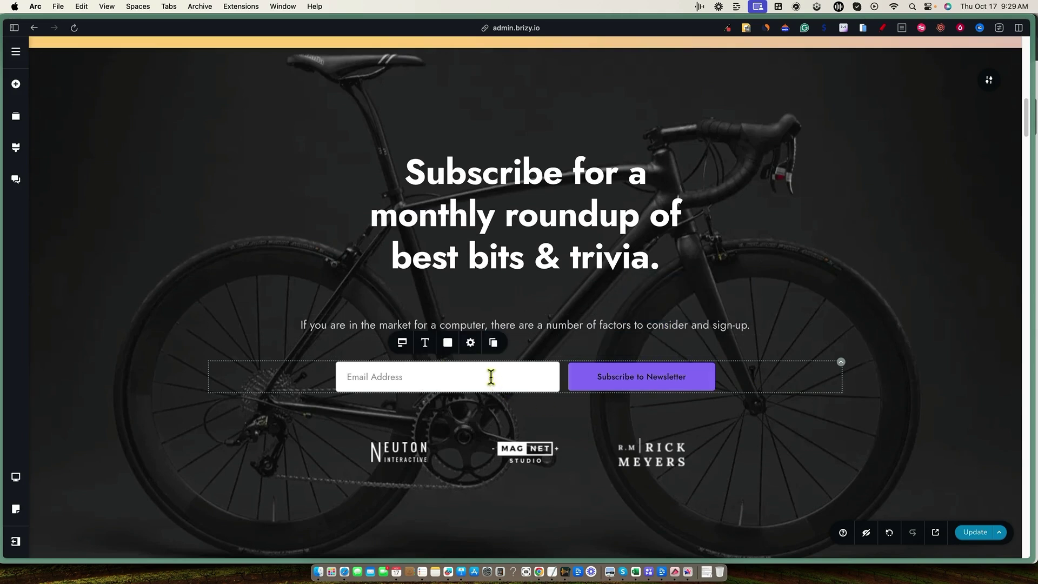
- Check the newsletter email field's width settings and set the global Heading 1 font to Dela Gothic One
click(477, 349)
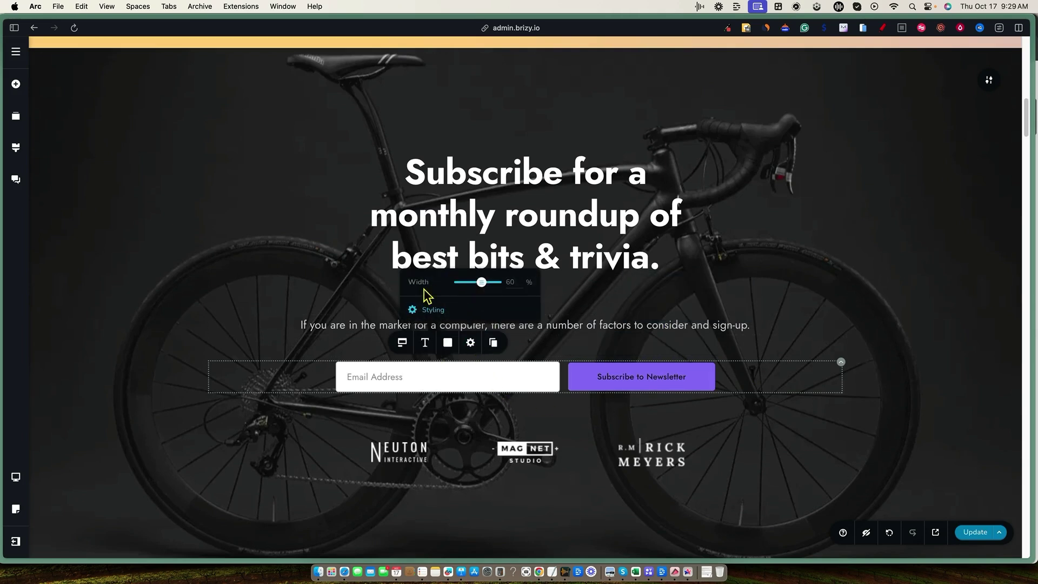
click(387, 384)
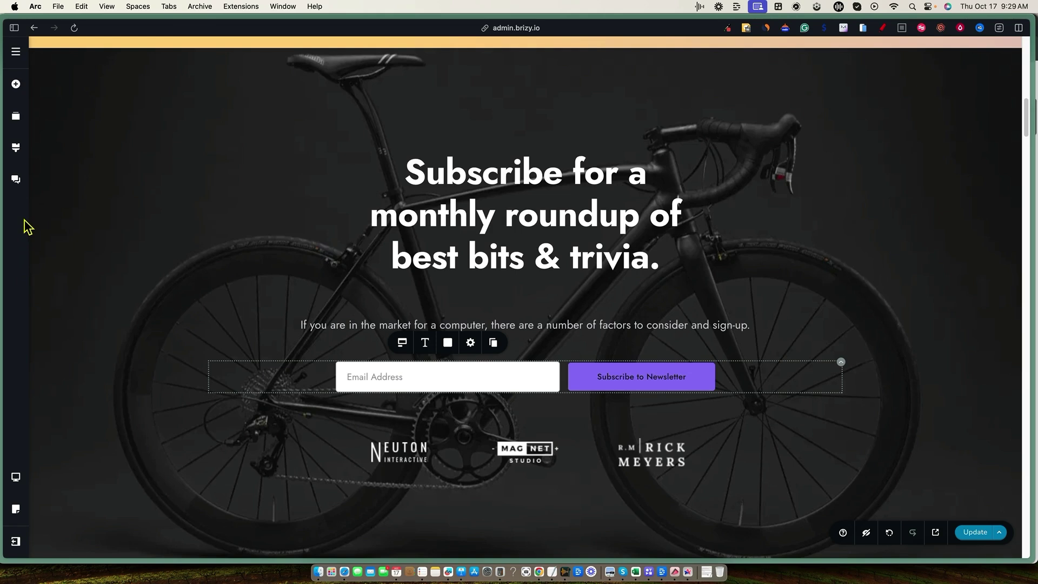
click(15, 148)
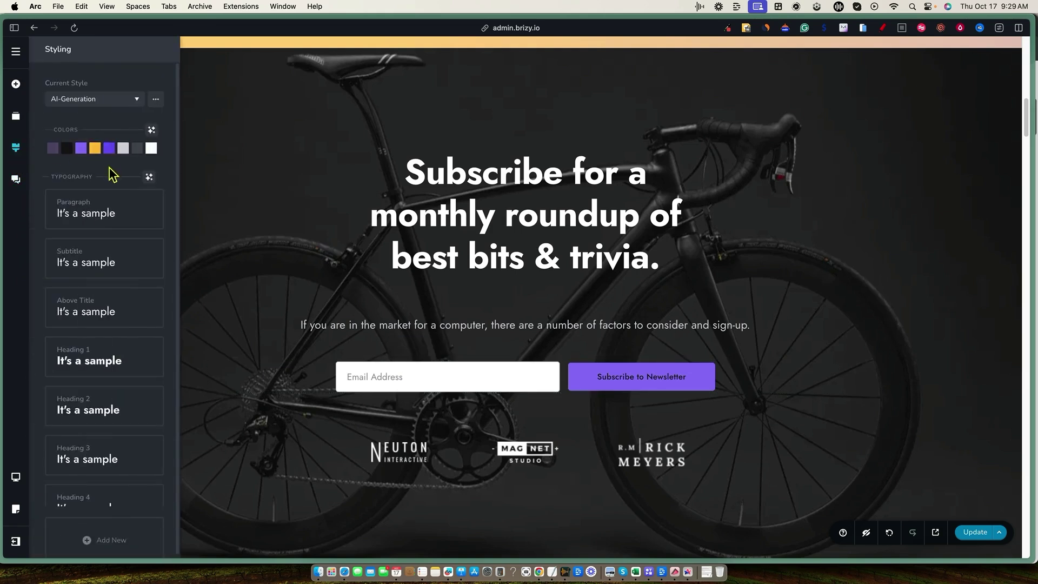
click(98, 360)
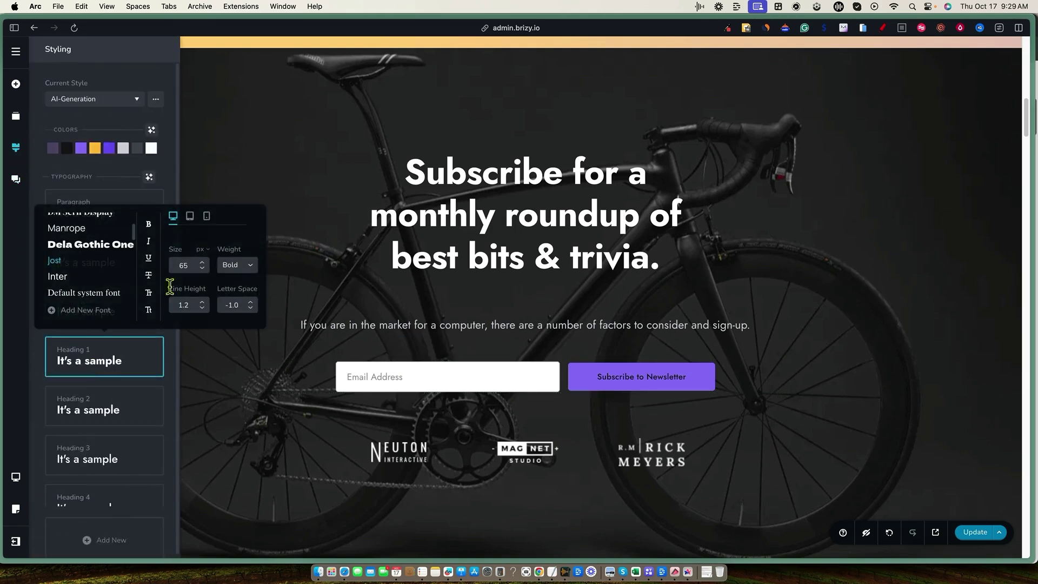
click(83, 246)
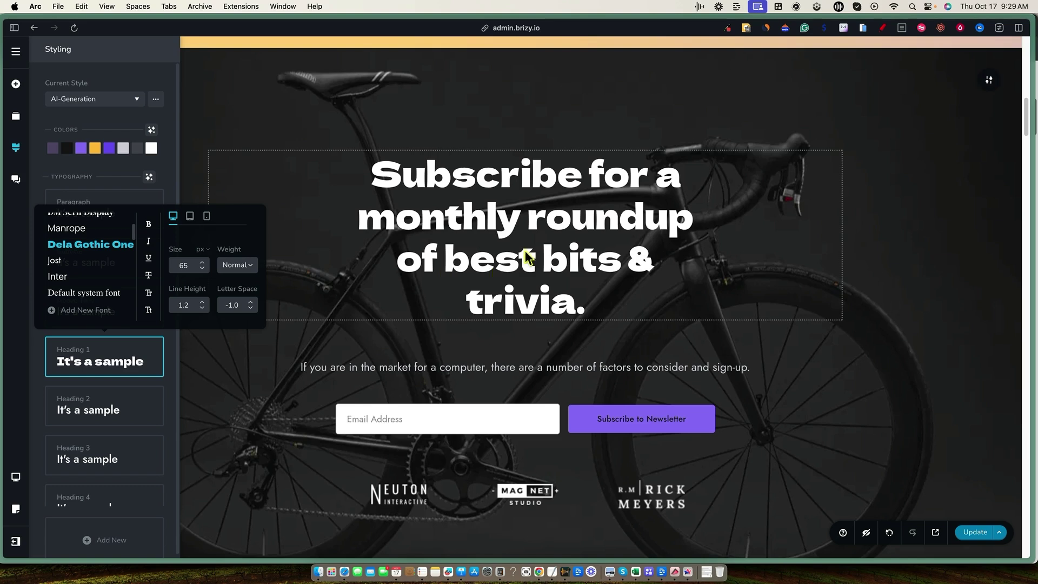
click(291, 288)
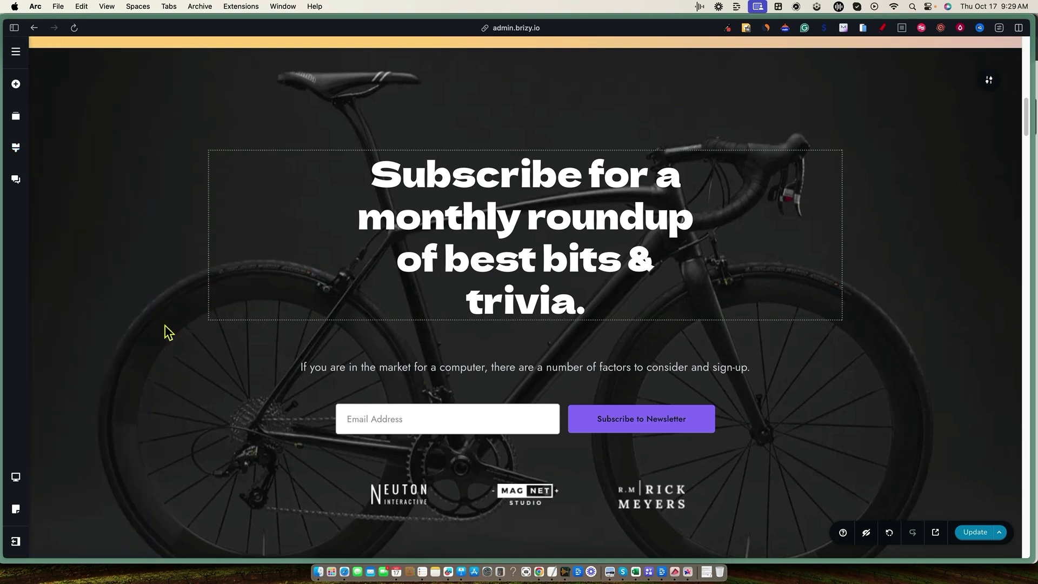
- Move the dark newsletter block directly above the gradient hero block in the page's block order
click(17, 179)
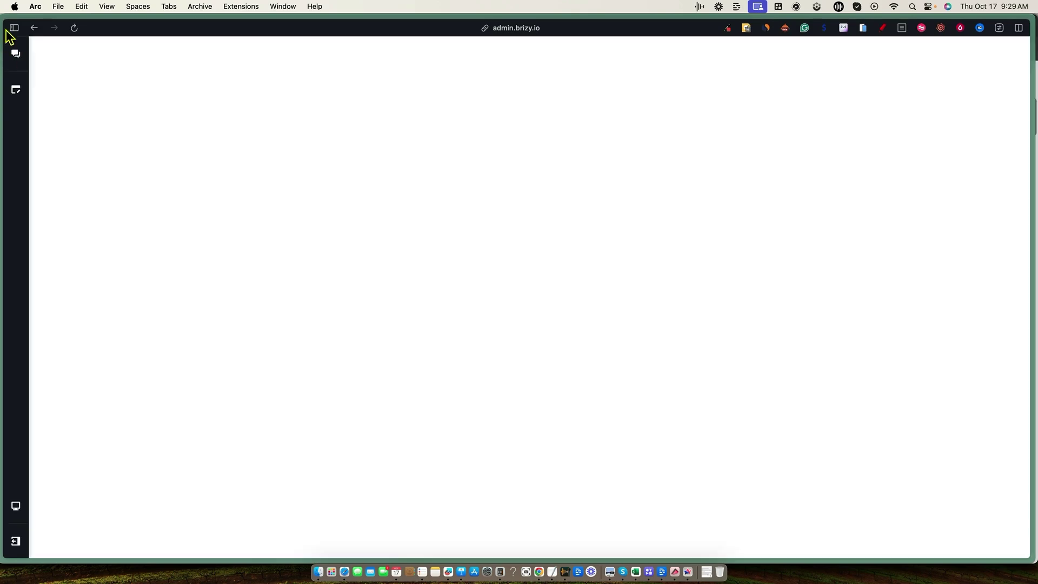
click(34, 28)
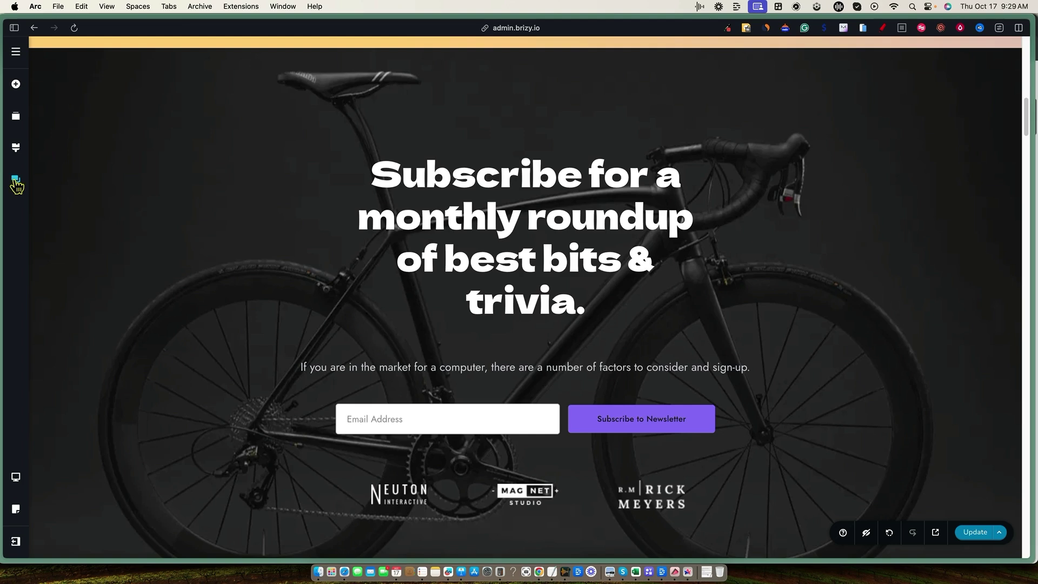
click(19, 119)
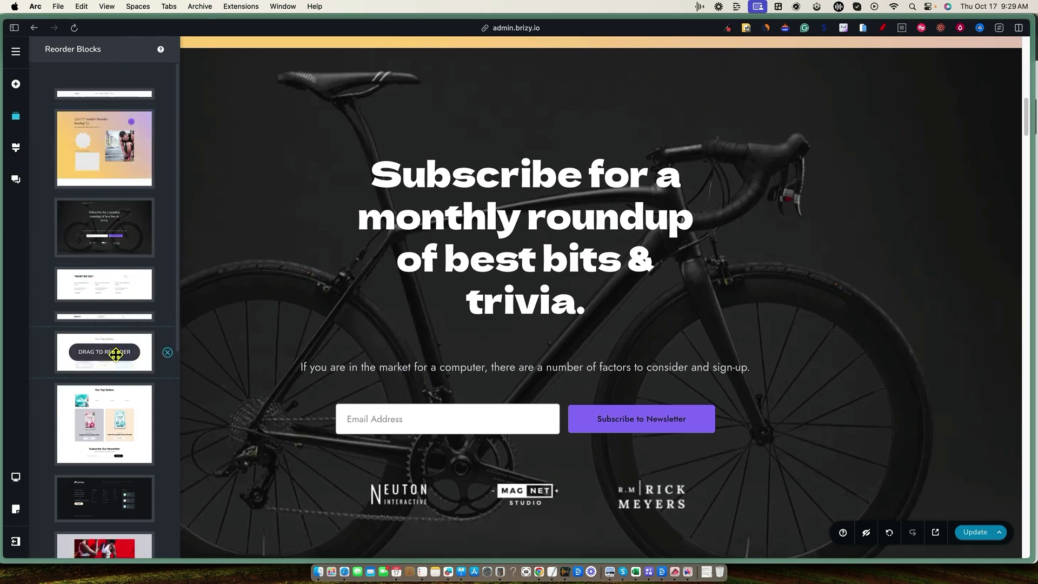
drag(115, 219, 117, 141)
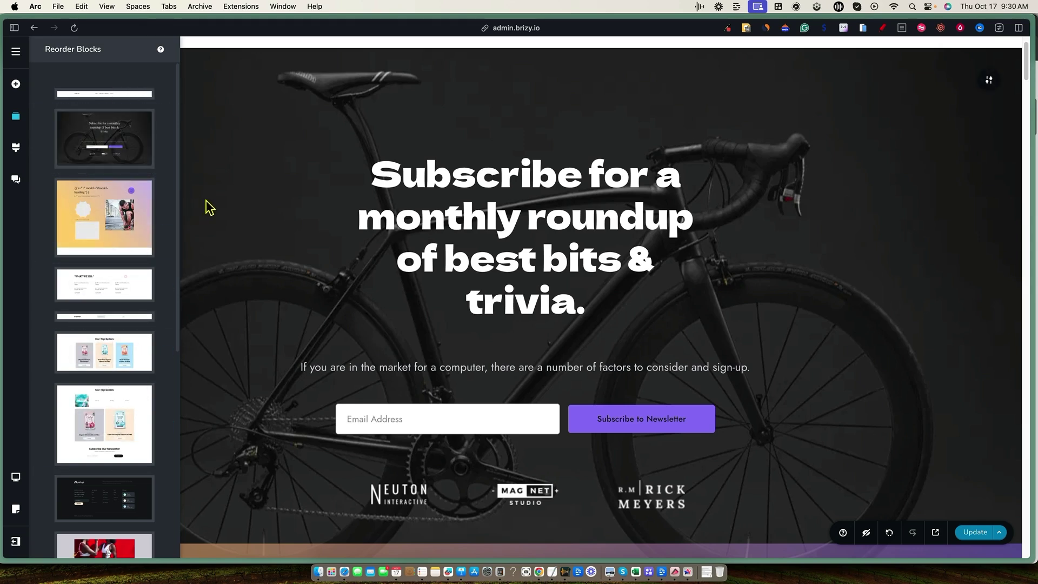
click(250, 204)
- Review the reordered sections on the page and in the block list, then return to the page header
scroll(394, 246, up, 2)
scroll(808, 317, down, 1)
scroll(812, 323, down, 5)
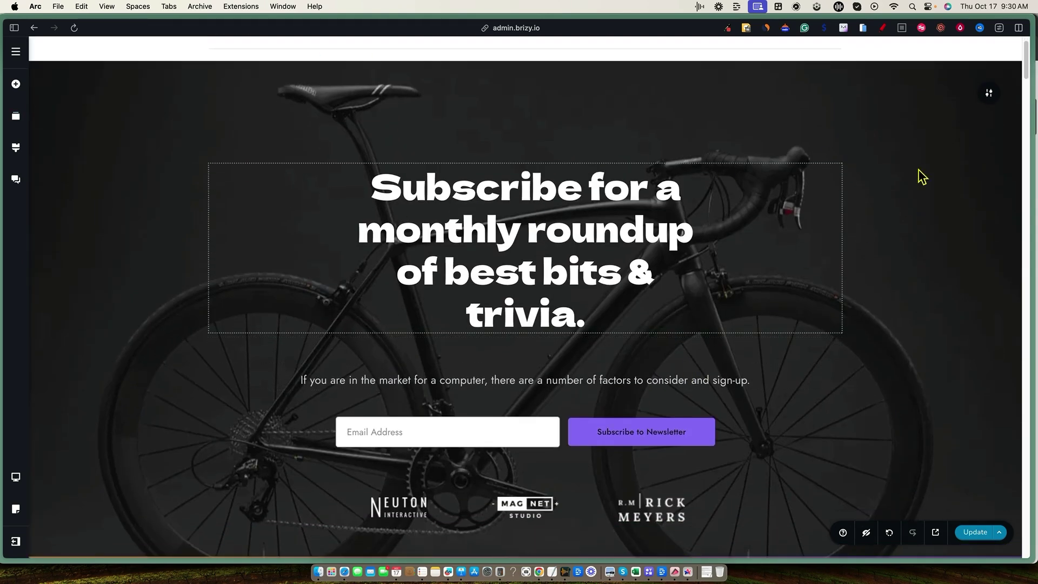
scroll(648, 402, down, 15)
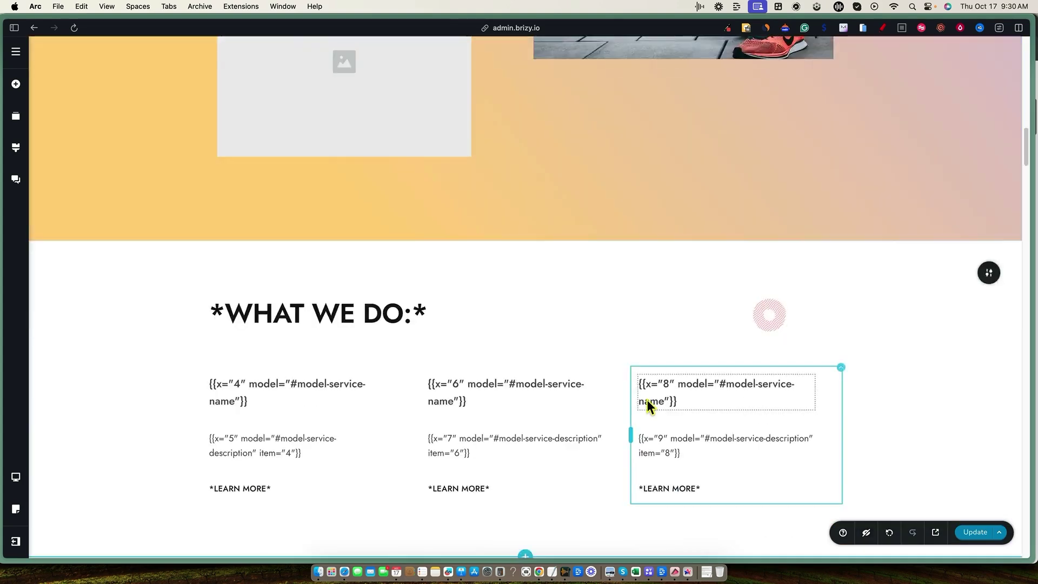
scroll(648, 402, up, 20)
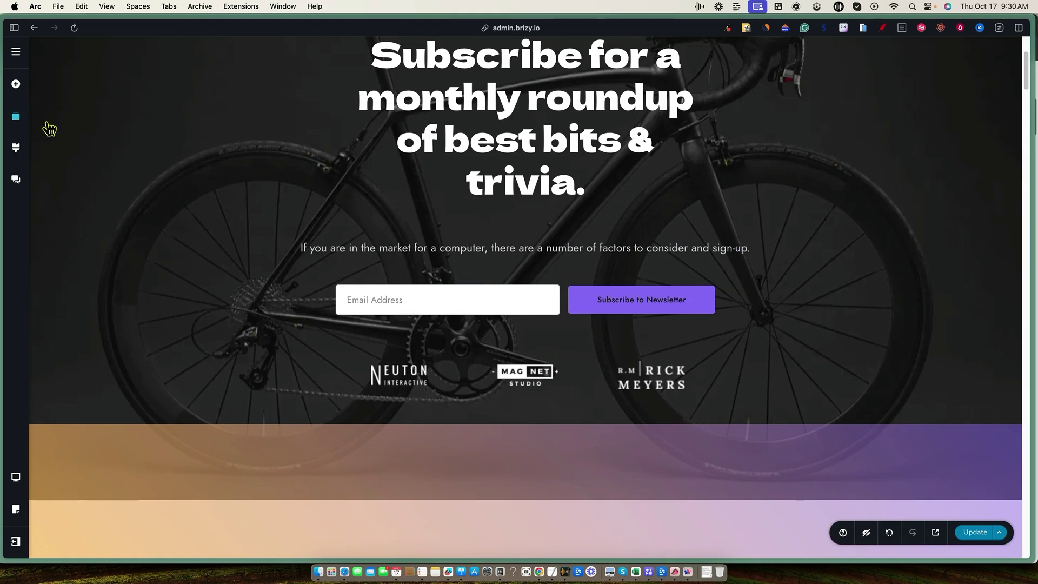
click(16, 116)
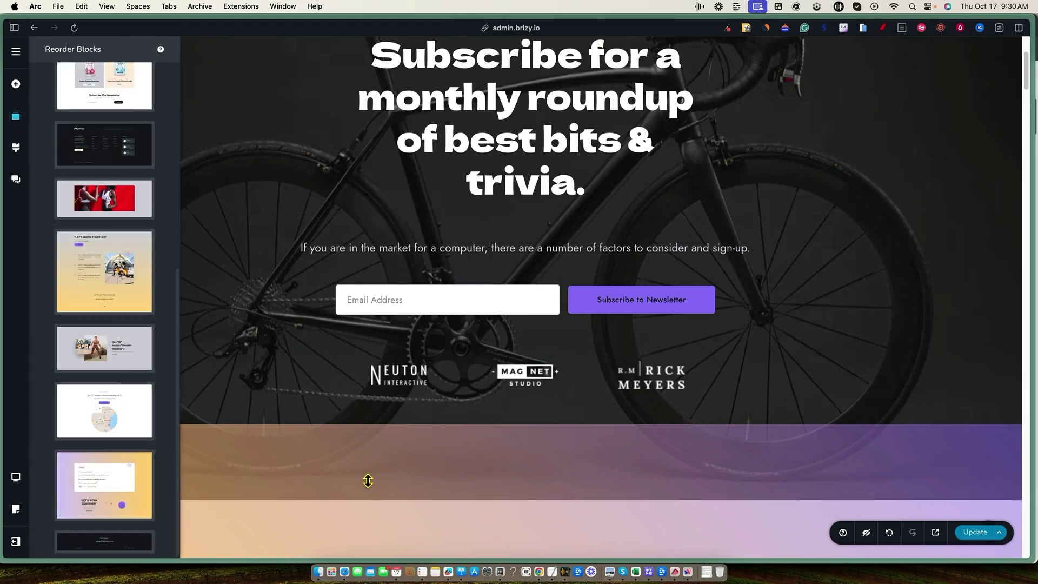
click(386, 476)
scroll(527, 442, up, 1)
scroll(527, 443, up, 1)
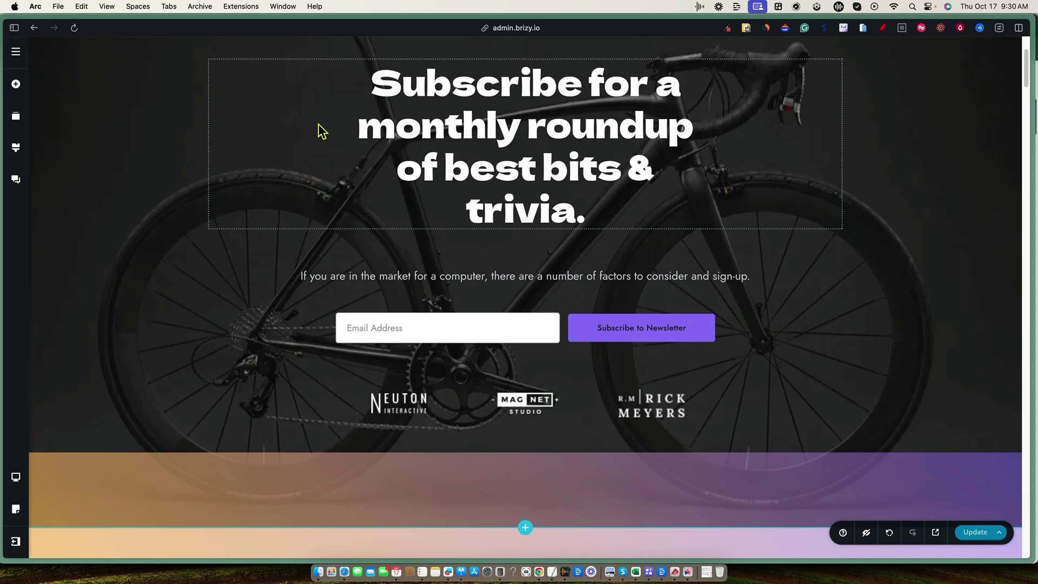
scroll(463, 449, up, 5)
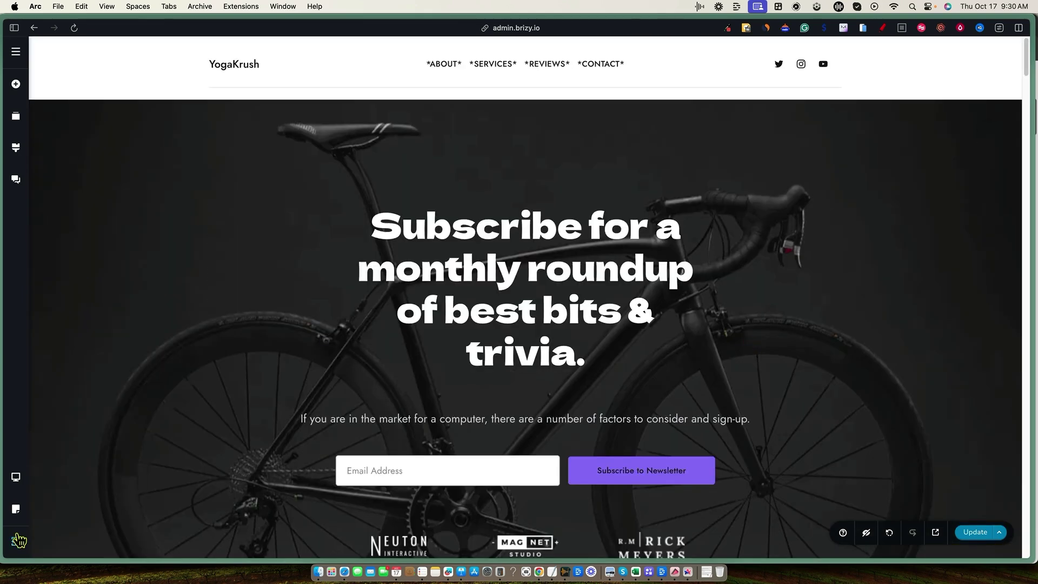
- Save the page changes and return to the projects dashboard
mouse_move(17, 547)
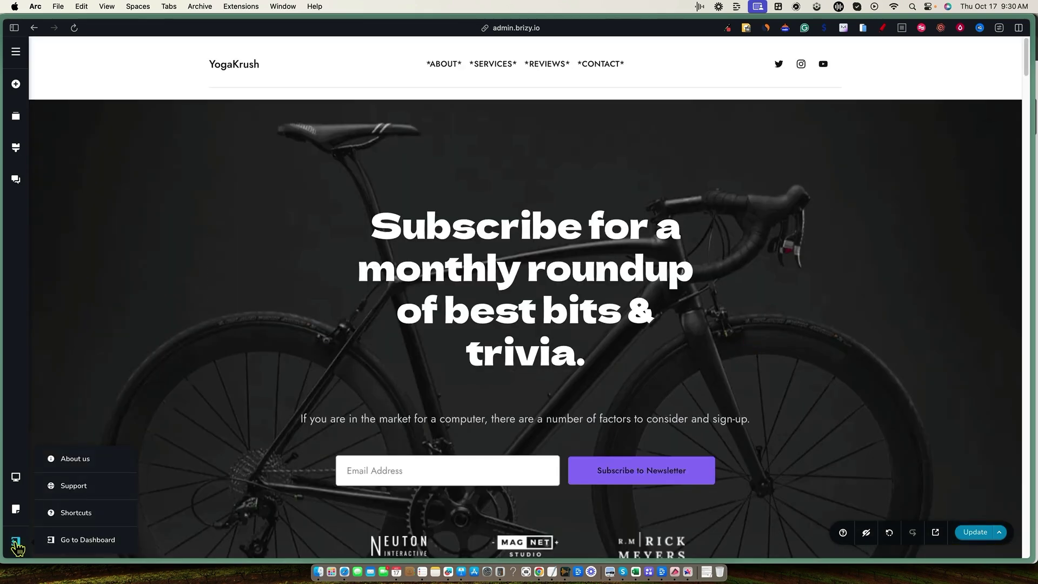
click(93, 540)
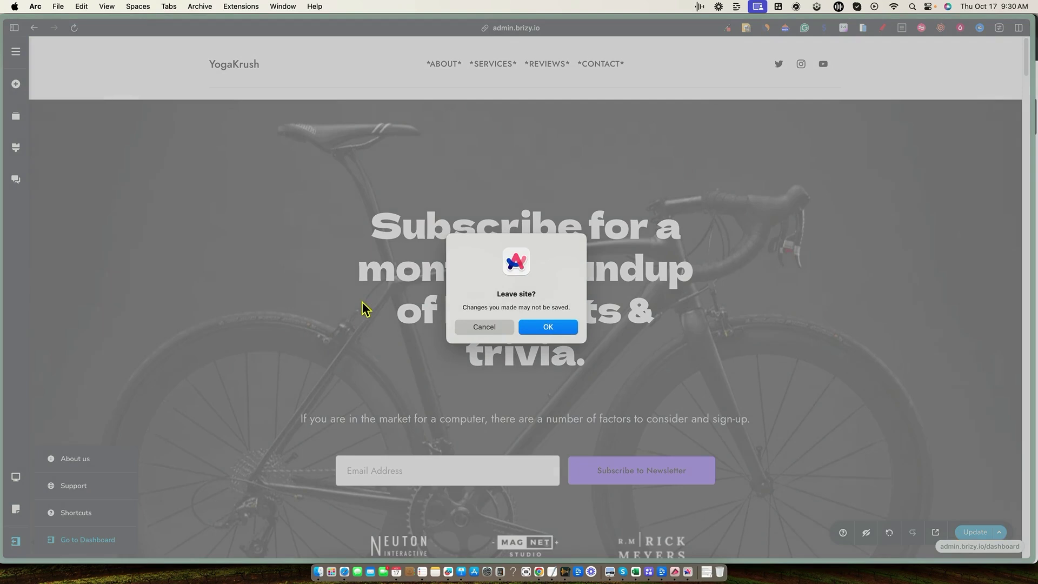
click(485, 327)
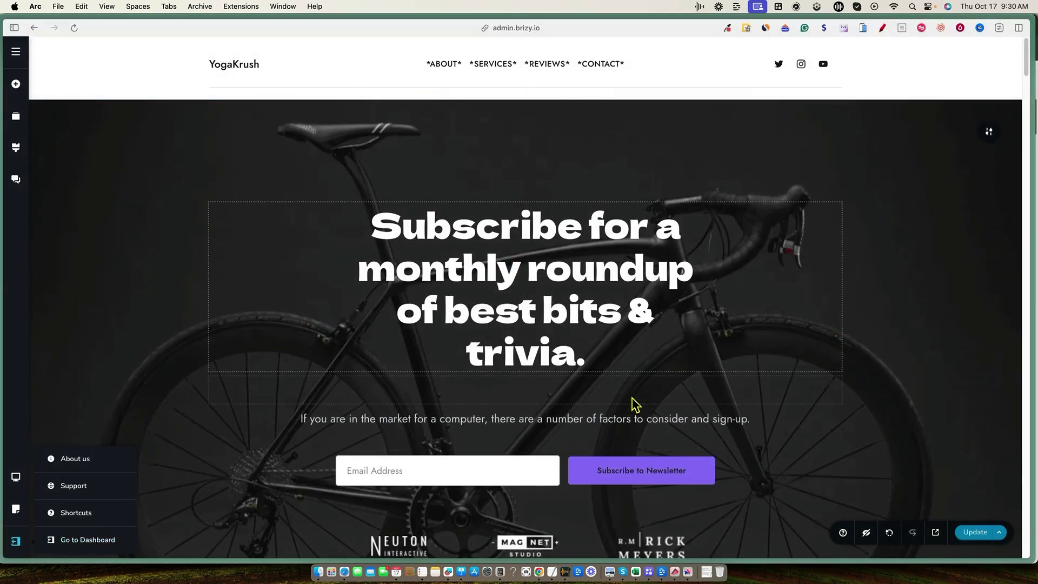
click(977, 532)
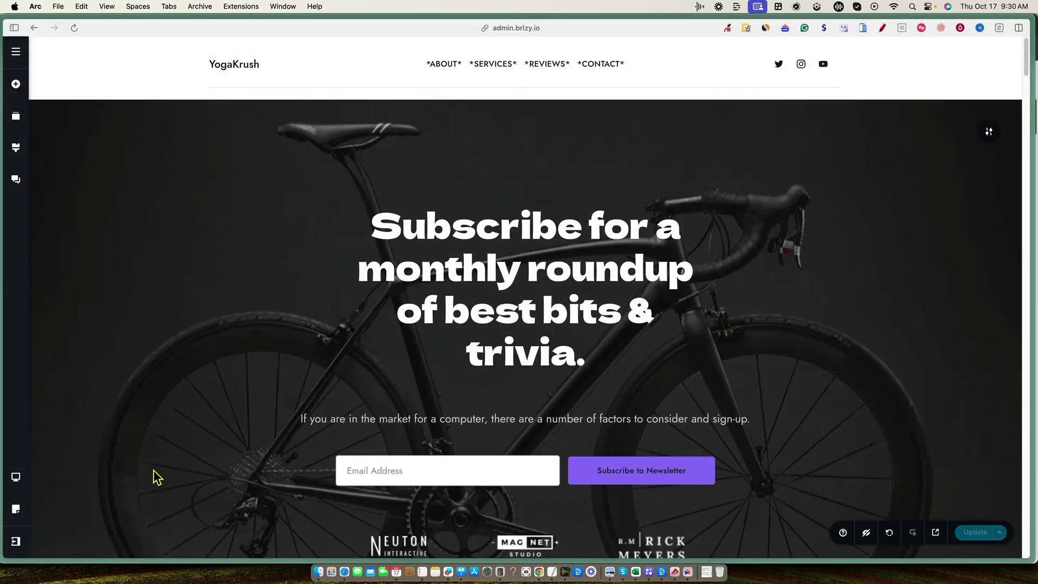
click(15, 540)
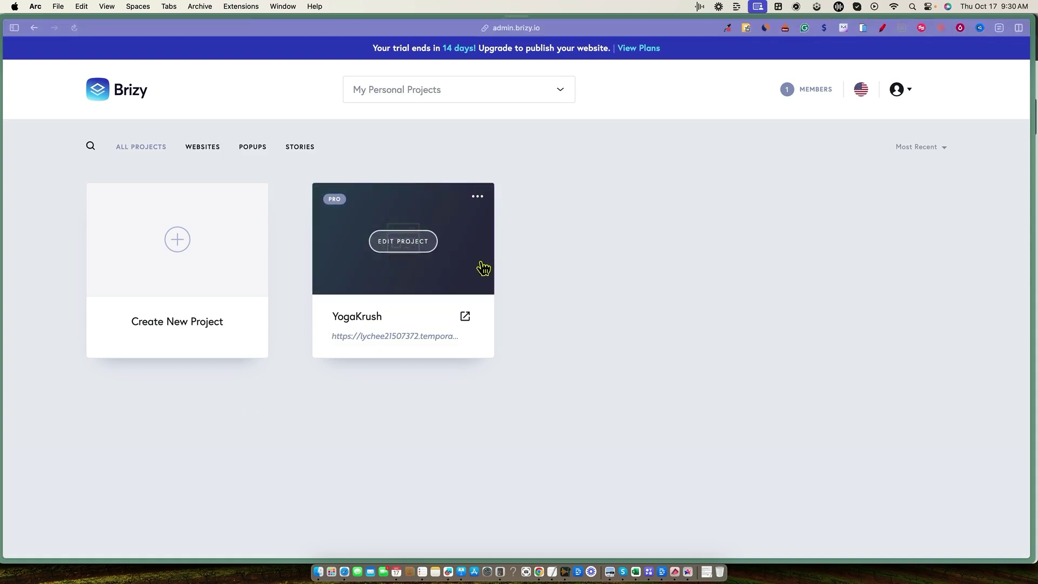
- Check the received leads of the YogaKrush project and its export and delete options
mouse_move(455, 259)
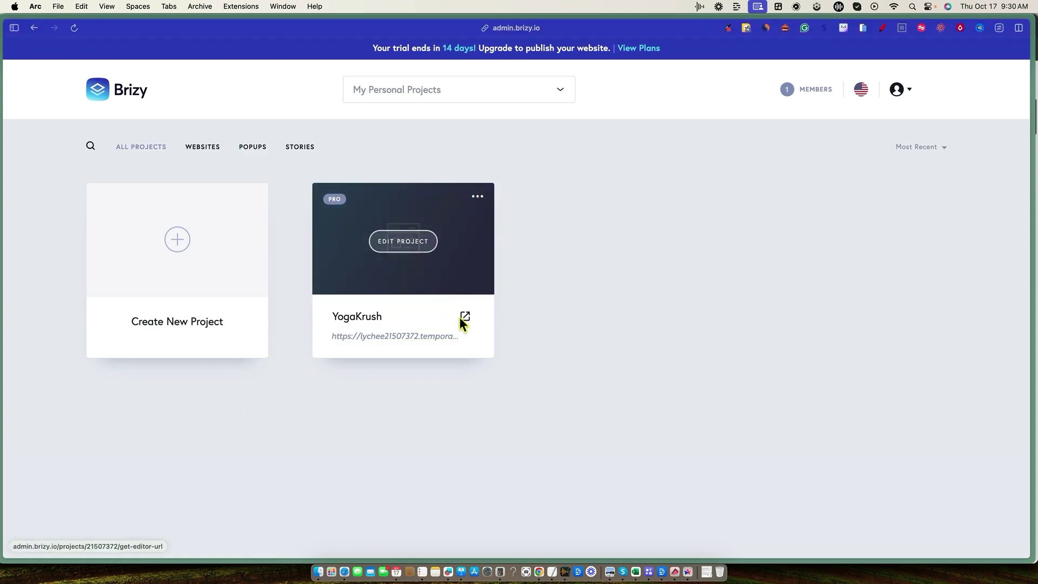
click(479, 198)
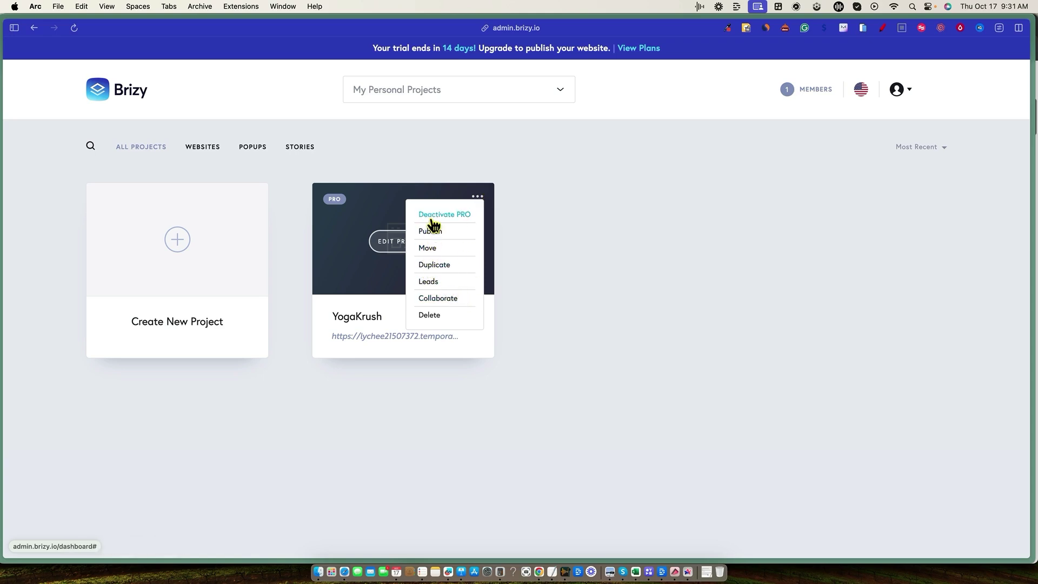
click(429, 282)
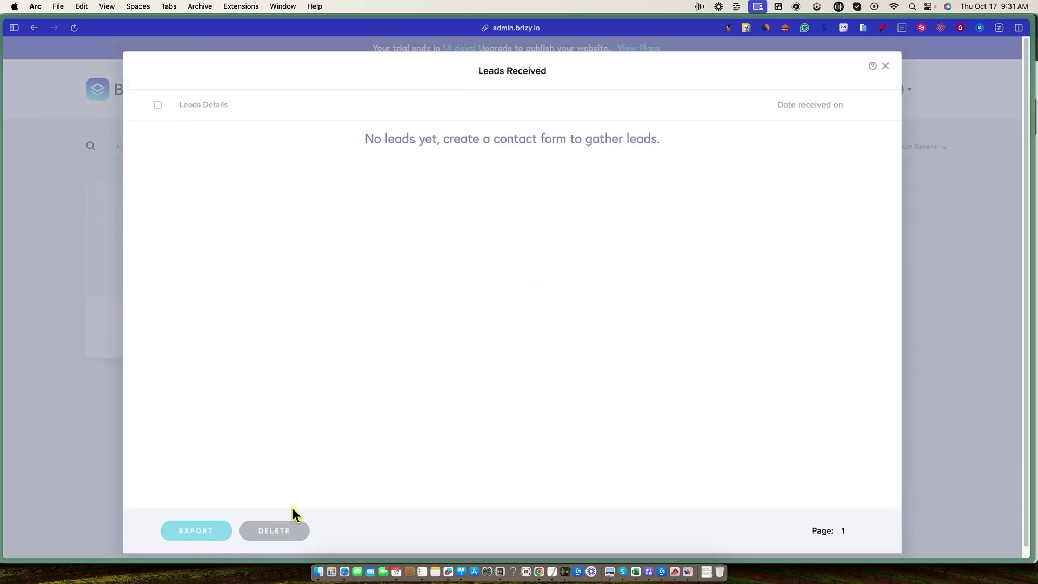
scroll(259, 513, down, 1)
scroll(248, 418, up, 1)
click(158, 106)
click(885, 66)
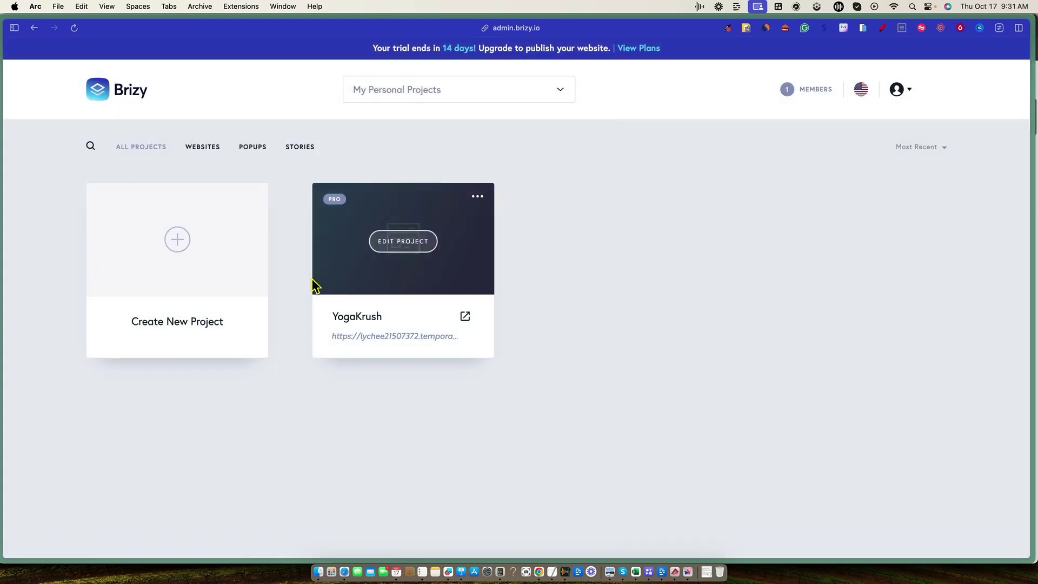
- Examine the management options of the YogaKrush project and the entries of the account menu
mouse_move(456, 204)
click(476, 199)
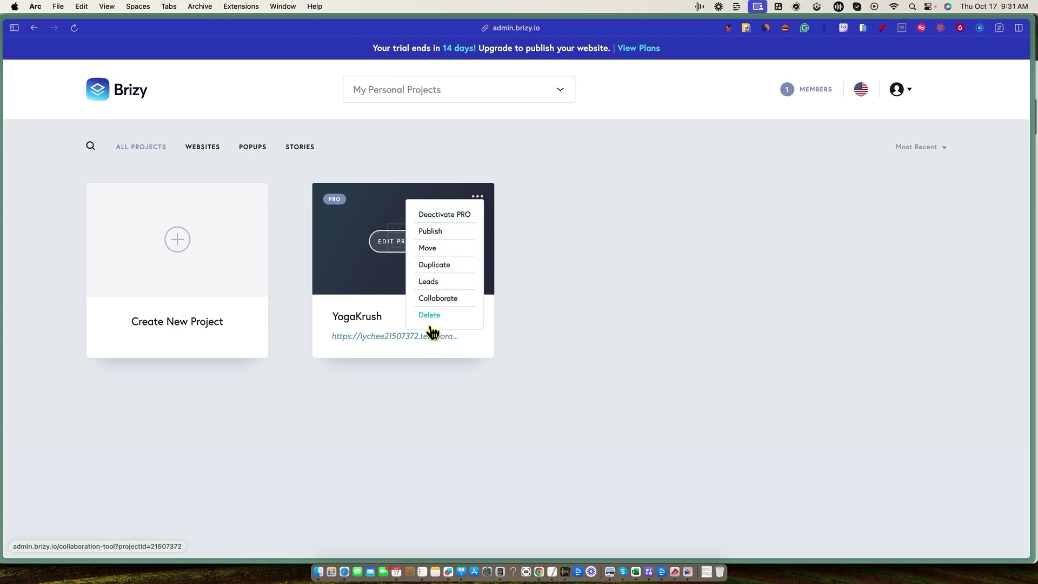
click(479, 199)
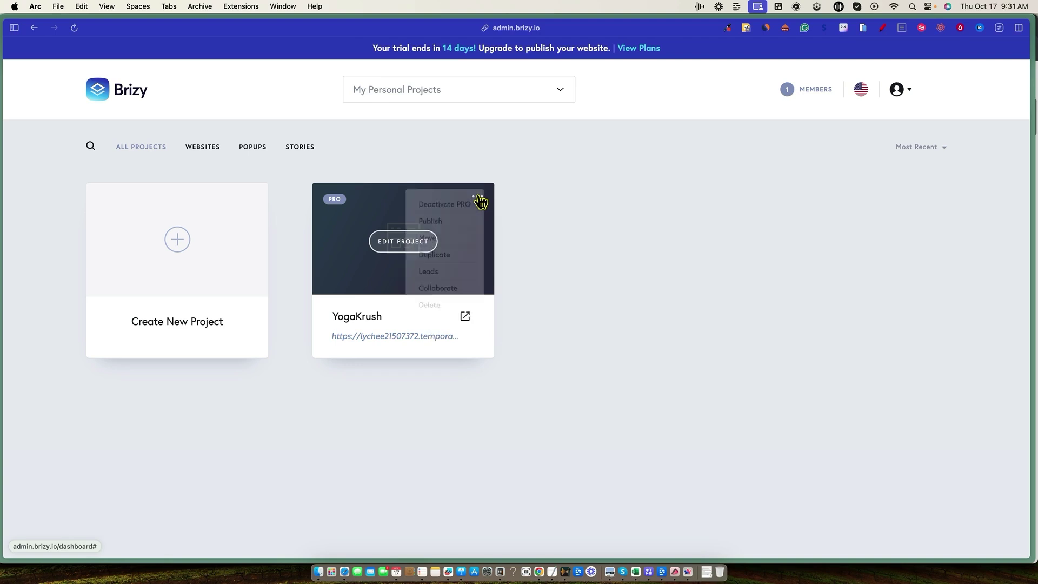
click(476, 197)
click(475, 197)
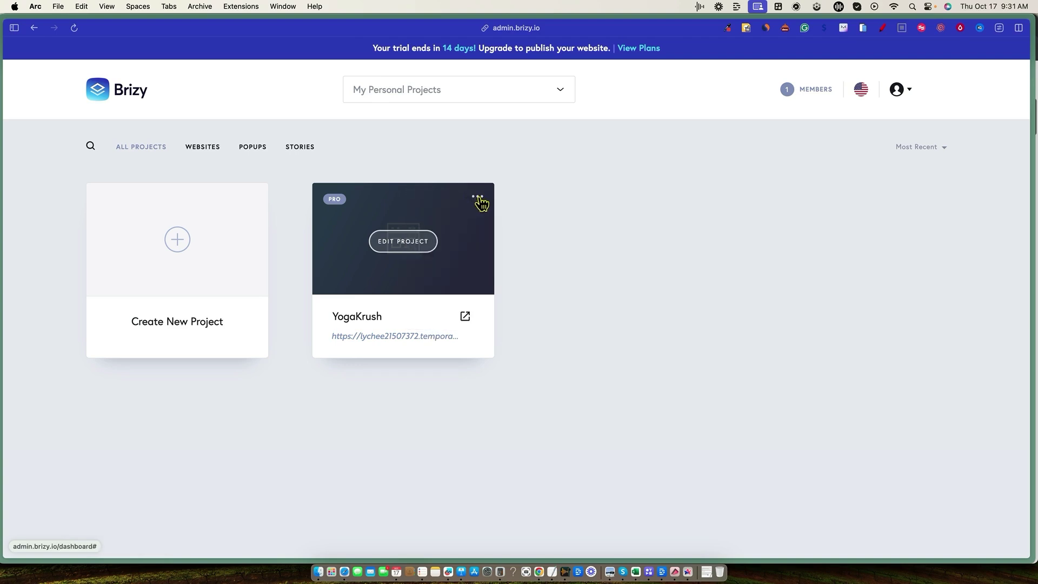
click(479, 198)
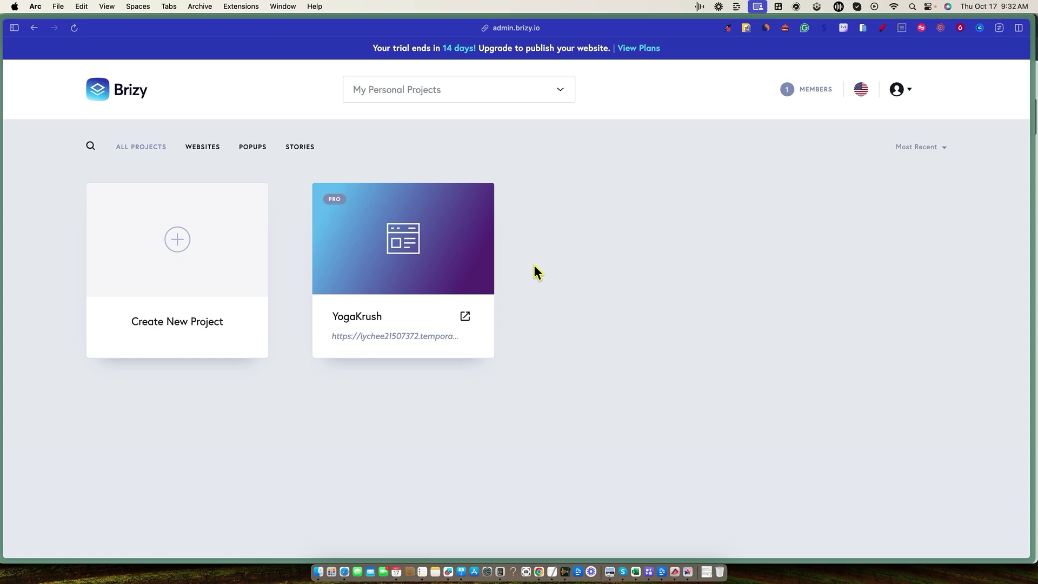
click(477, 197)
click(902, 90)
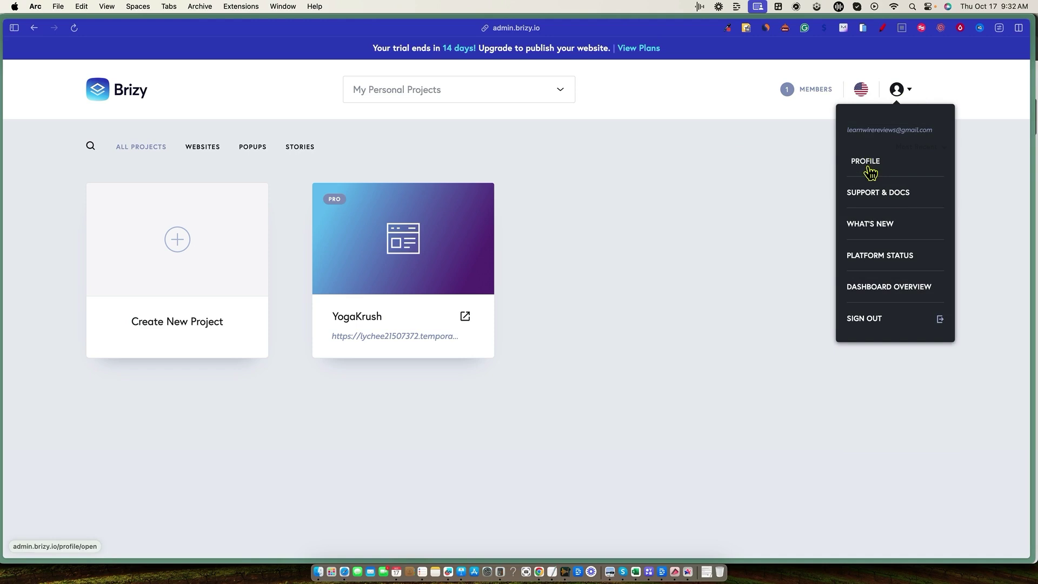
click(783, 224)
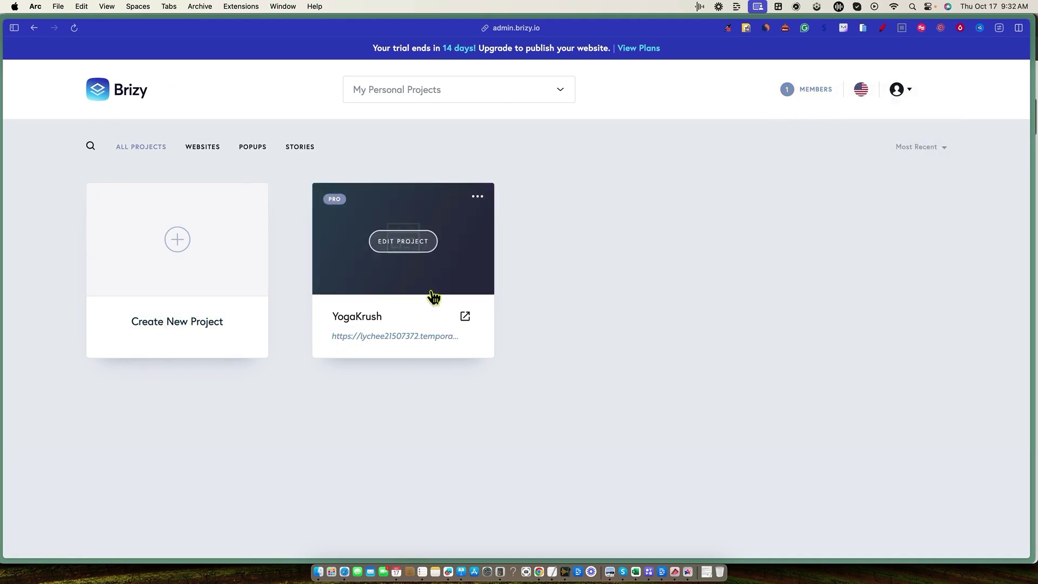
- Reopen the YogaKrush project for editing and examine which visitors the header block's Membership option can target
click(409, 254)
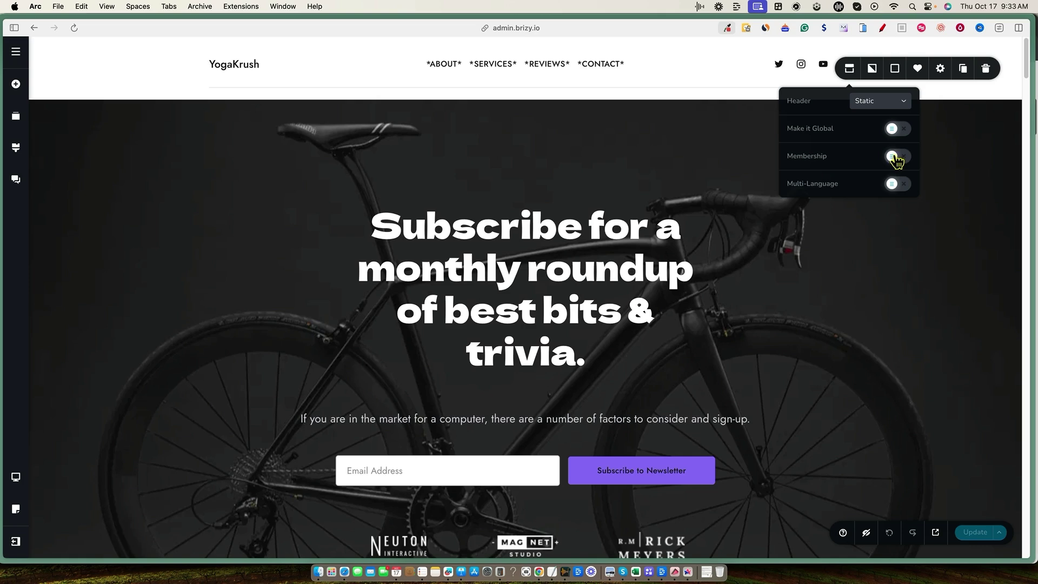
click(897, 156)
click(870, 176)
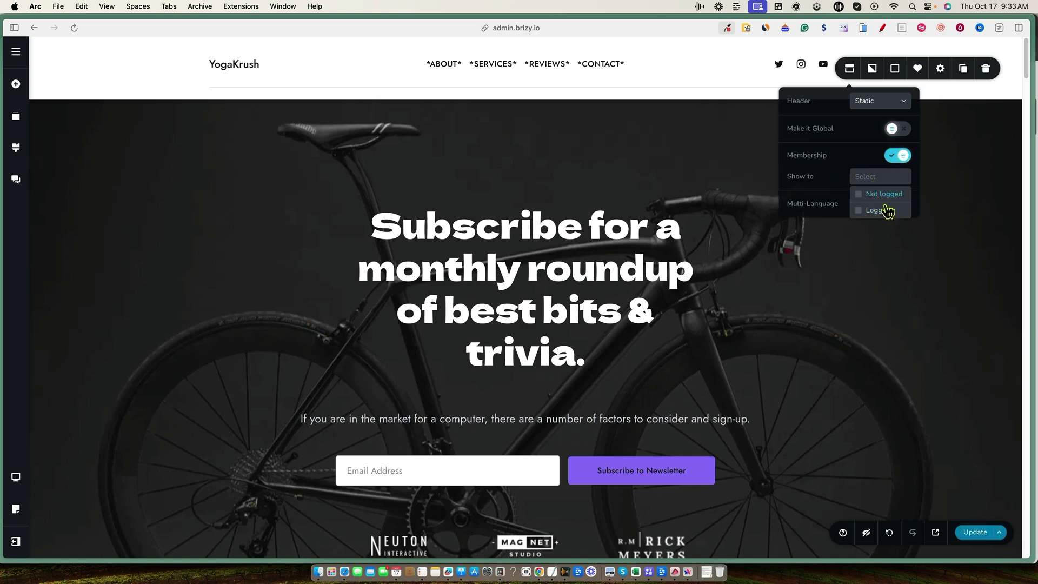
click(901, 156)
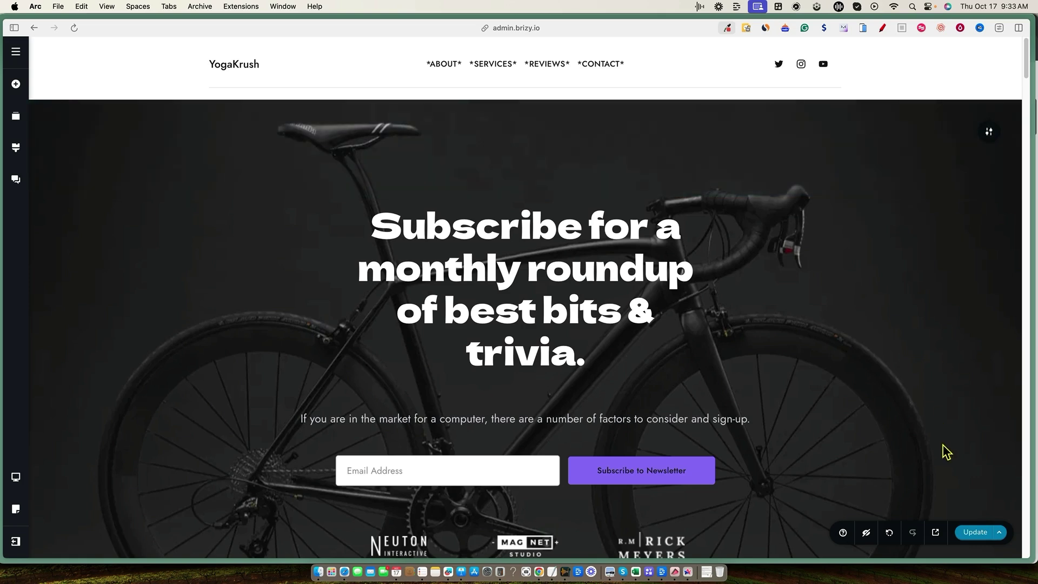
mouse_move(989, 70)
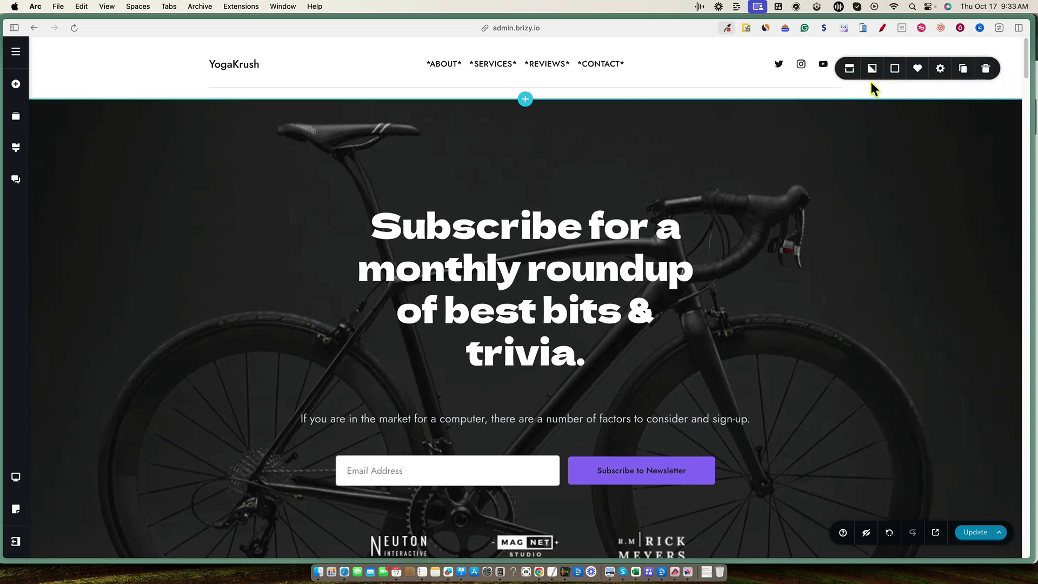
- Enable Membership on the header block and show the block only to visitors who are Not logged
click(852, 68)
click(903, 160)
click(885, 178)
click(878, 210)
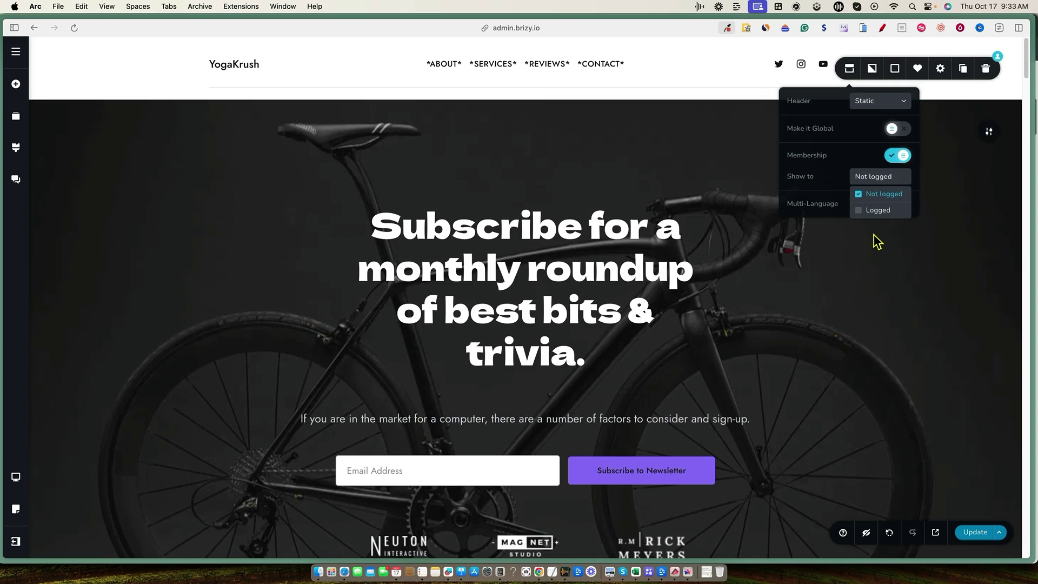
- Check the header block's background image options and apply a red background overlay color
click(872, 68)
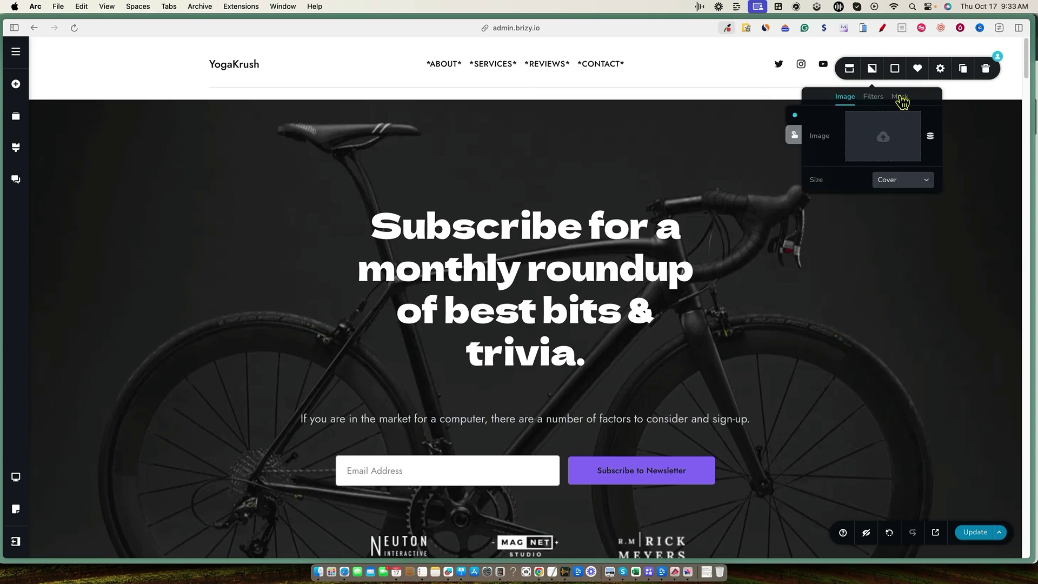
click(894, 68)
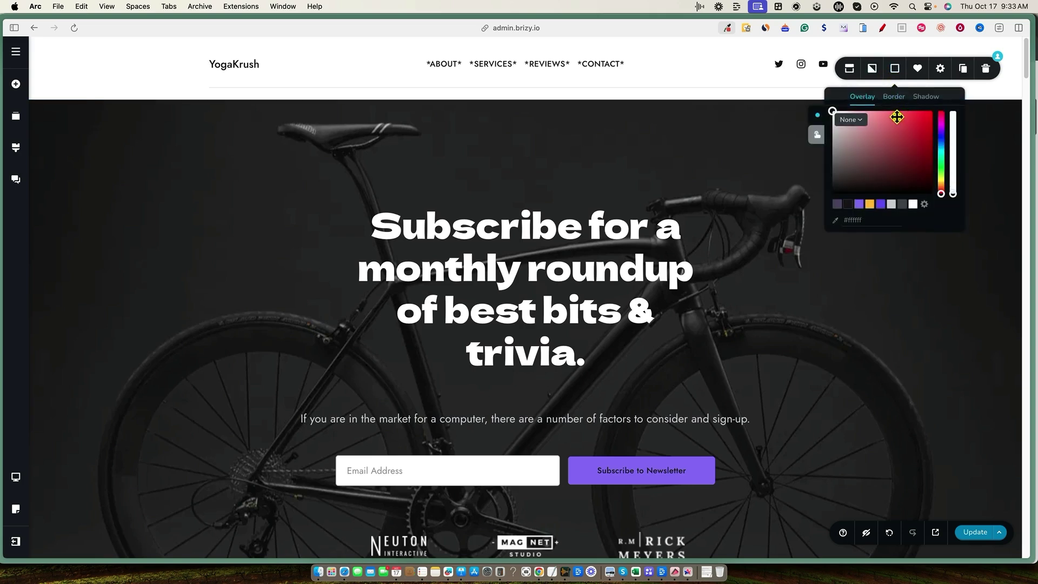
click(897, 144)
drag(898, 138, 919, 69)
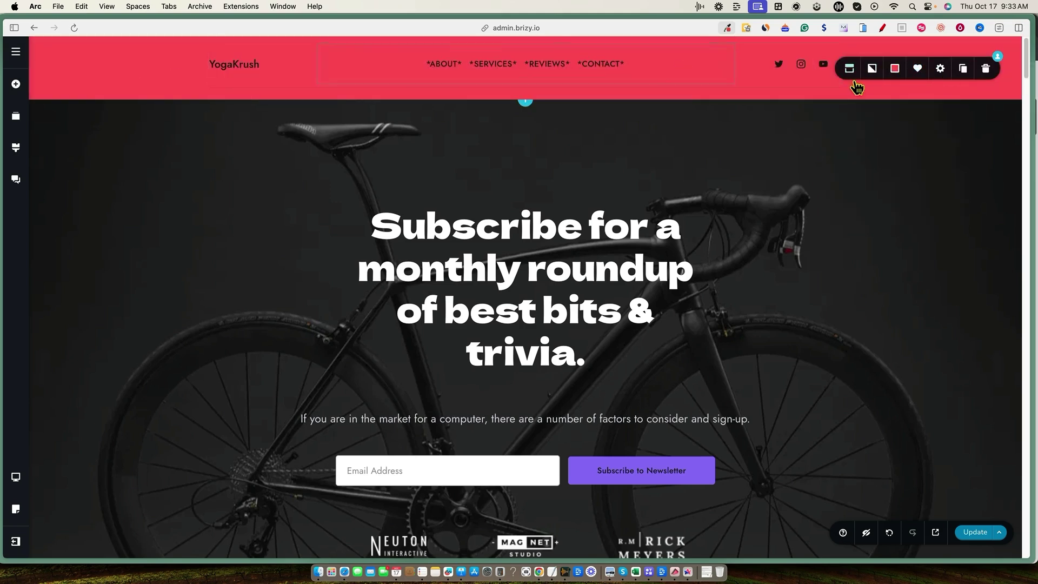
- Narrow the header block's boxed width to roughly half and look through its padding, margin, corner and divider styling options
click(941, 69)
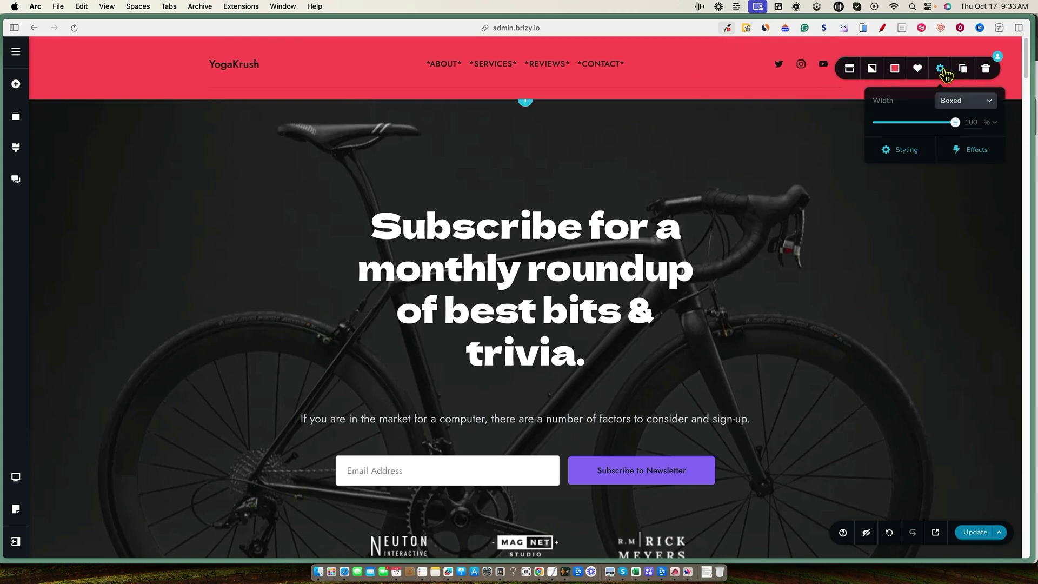
drag(956, 123, 914, 124)
click(908, 149)
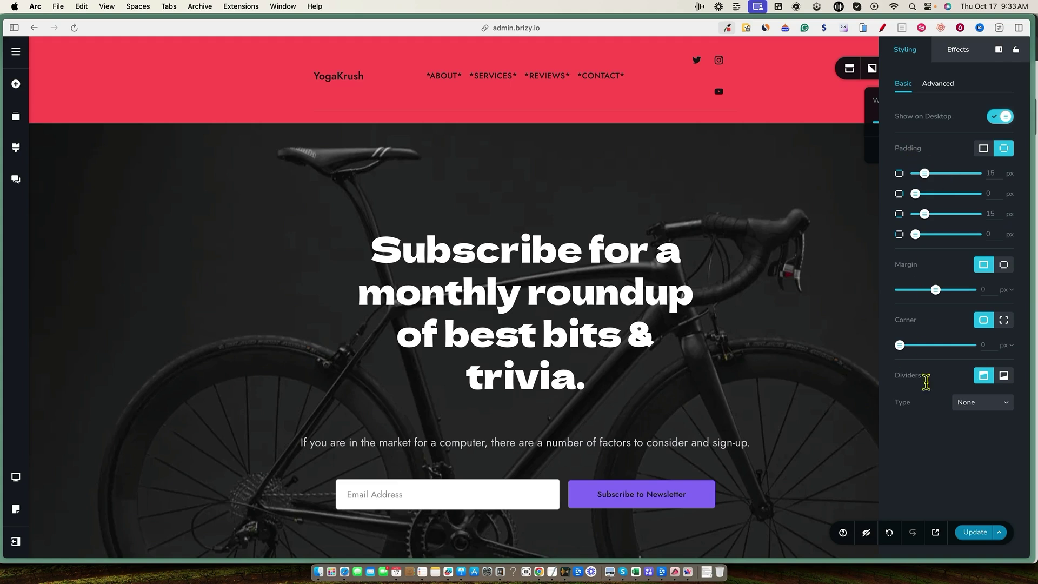
click(840, 155)
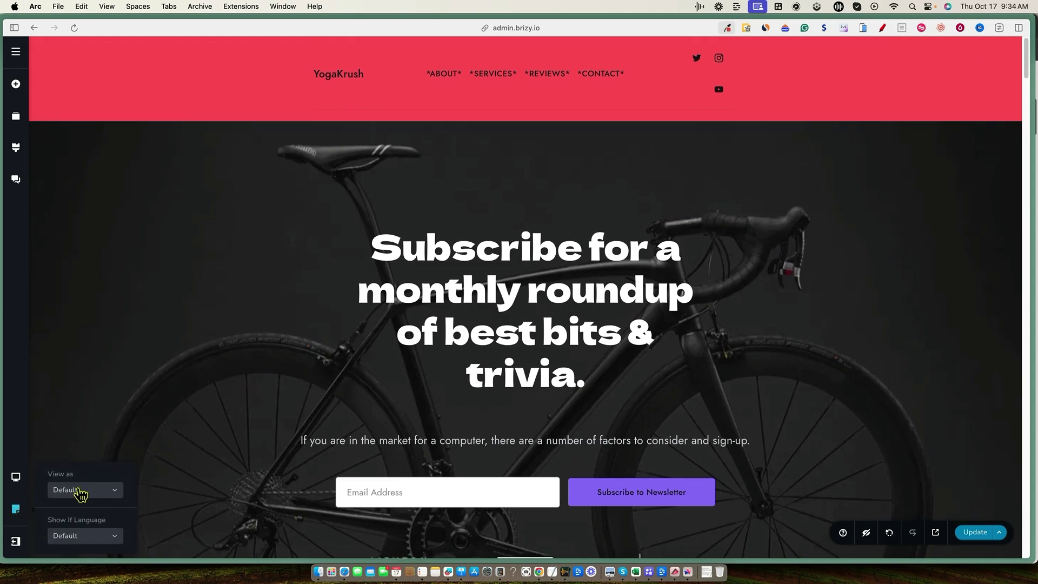
- Switch the editor to the Mobile view and check how the header and subscribe sections are laid out
mouse_move(18, 482)
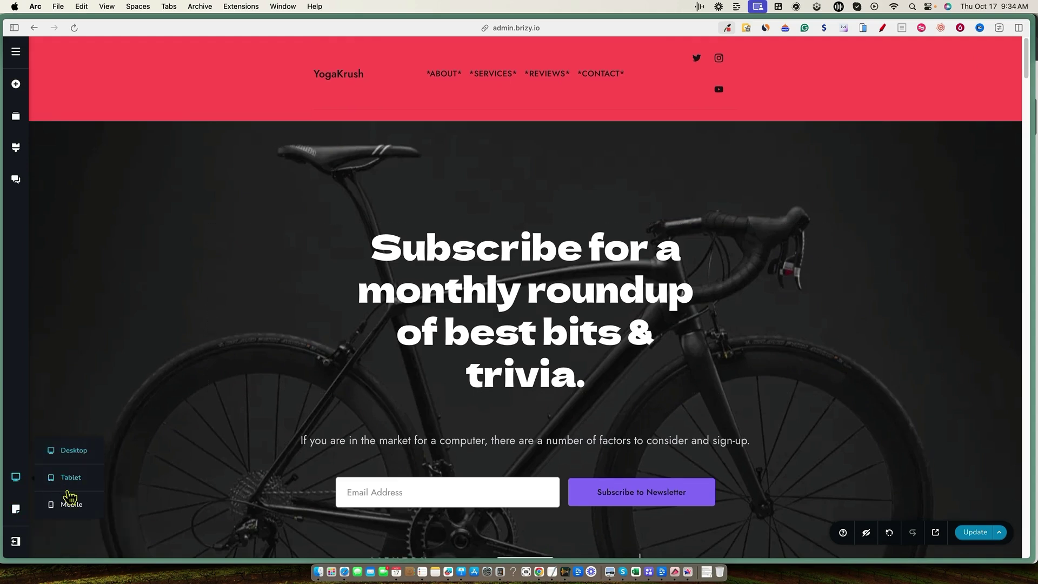
click(78, 512)
scroll(514, 319, down, 15)
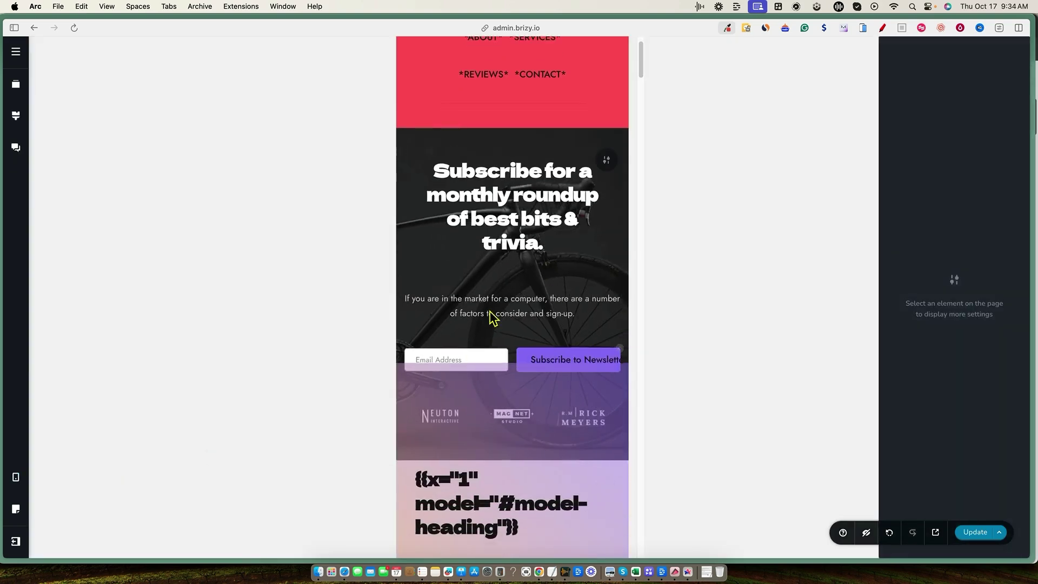
scroll(535, 366, up, 15)
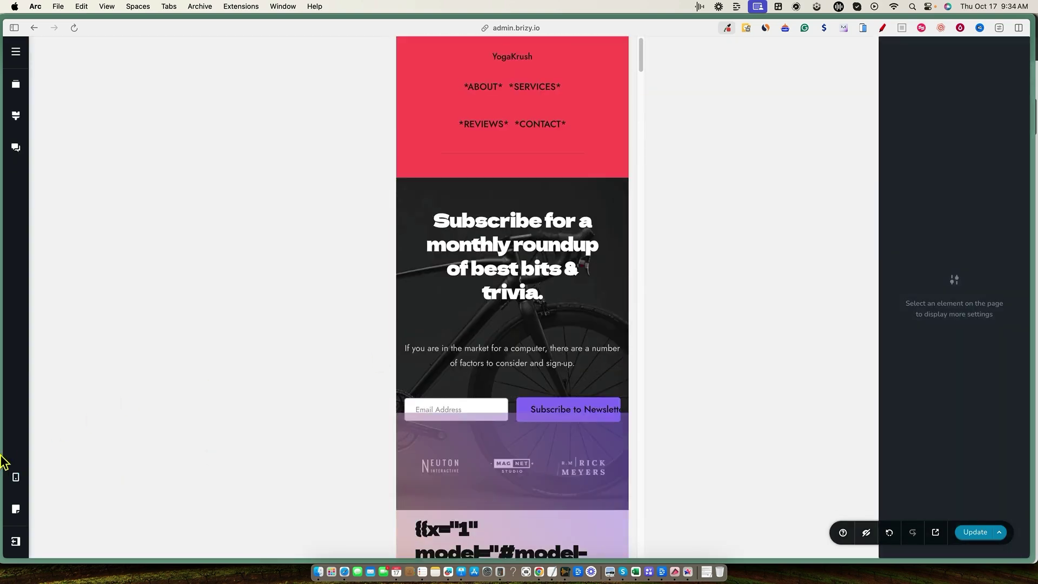
- Save the page changes with Update and open the live version of the site
click(964, 535)
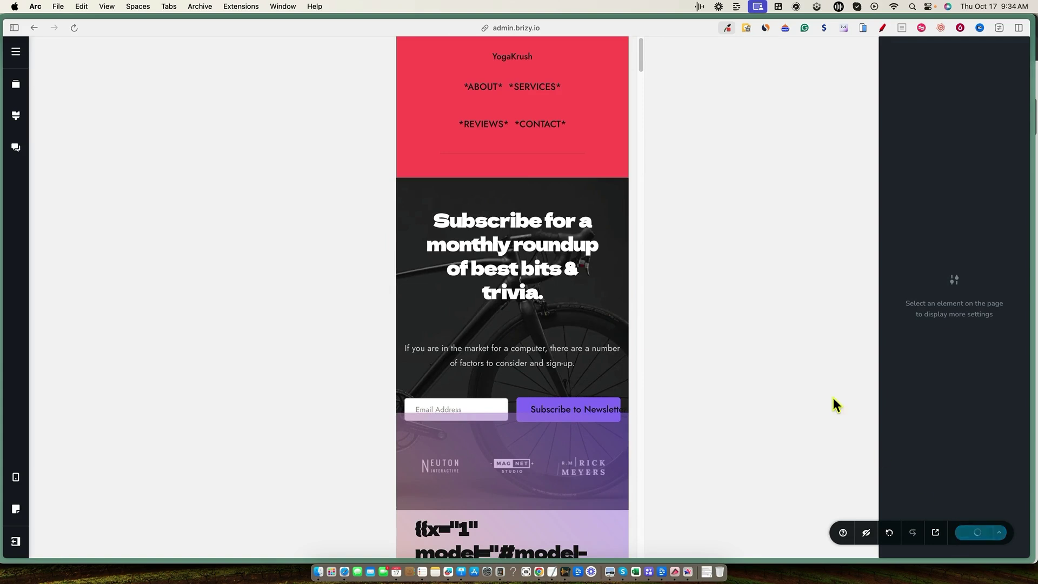
click(936, 534)
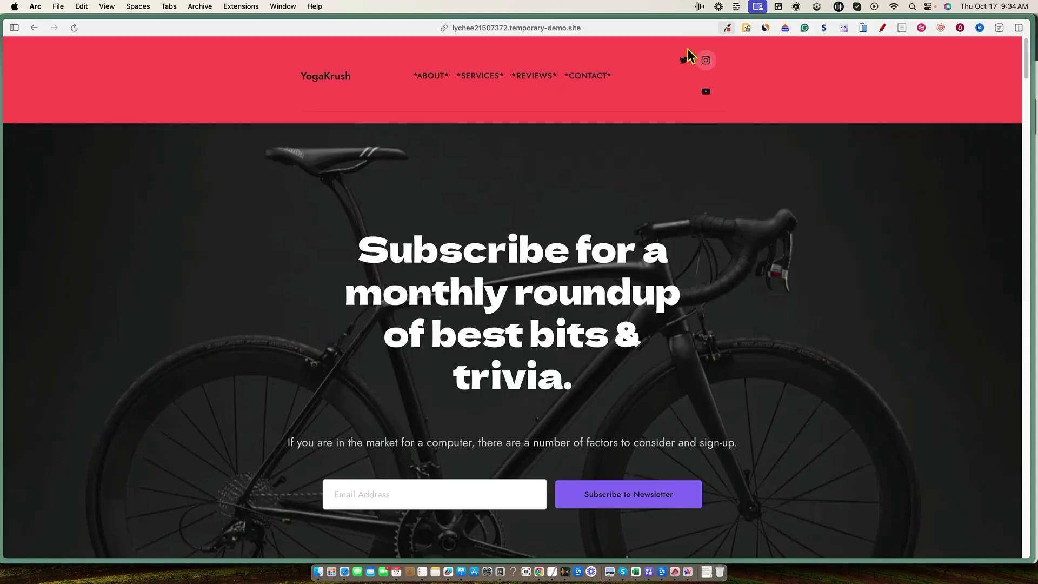
- Submit the hero section's newsletter form on the live site with an email address
scroll(644, 359, down, 8)
scroll(453, 217, up, 3)
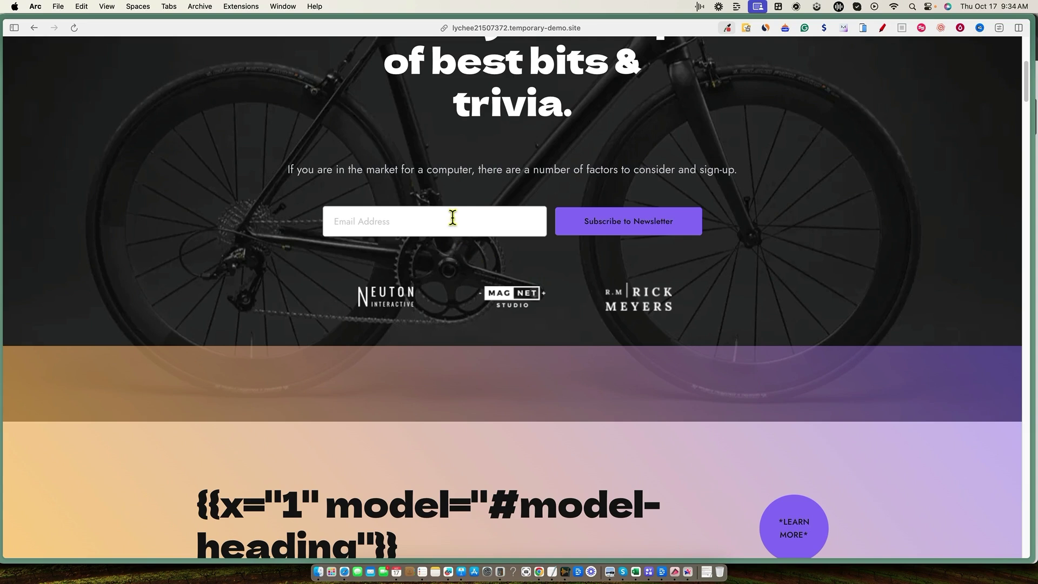
key(super+v)
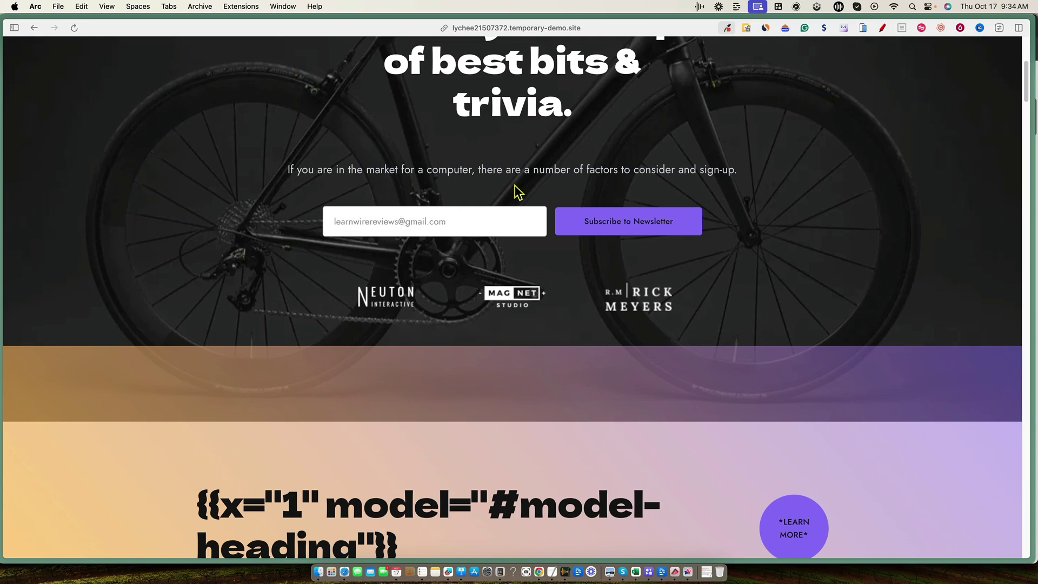
click(616, 230)
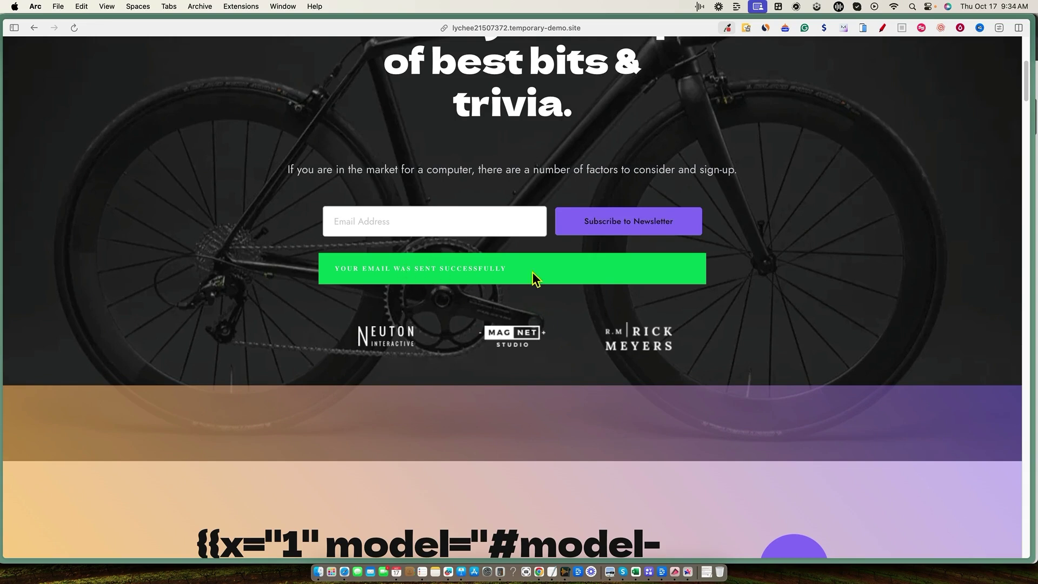
- Examine the live page's sections from the model heading through What We Do to the footer for unfilled placeholder text
scroll(649, 386, down, 6)
scroll(650, 386, up, 1)
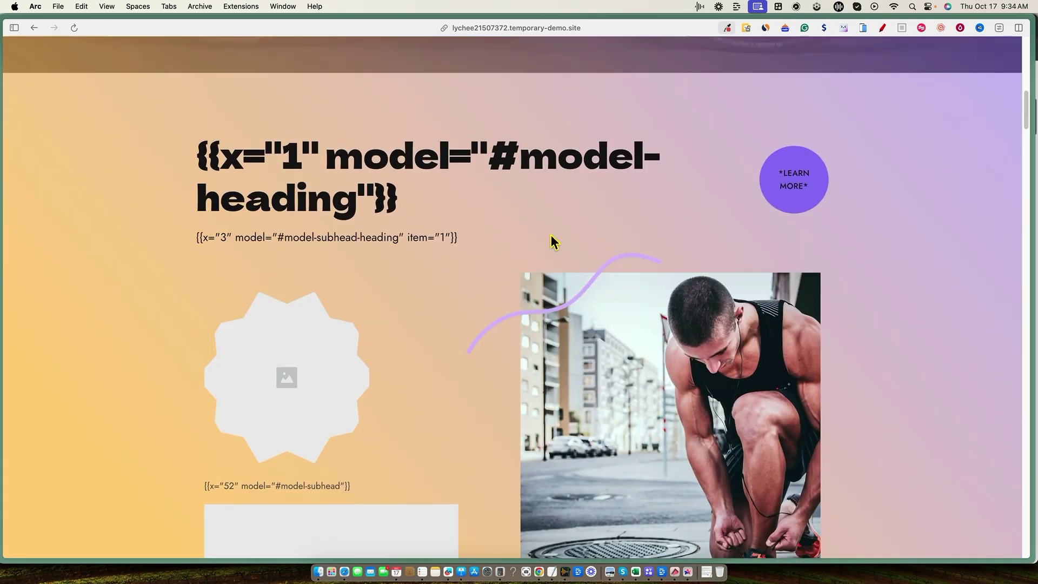
drag(398, 201, 217, 146)
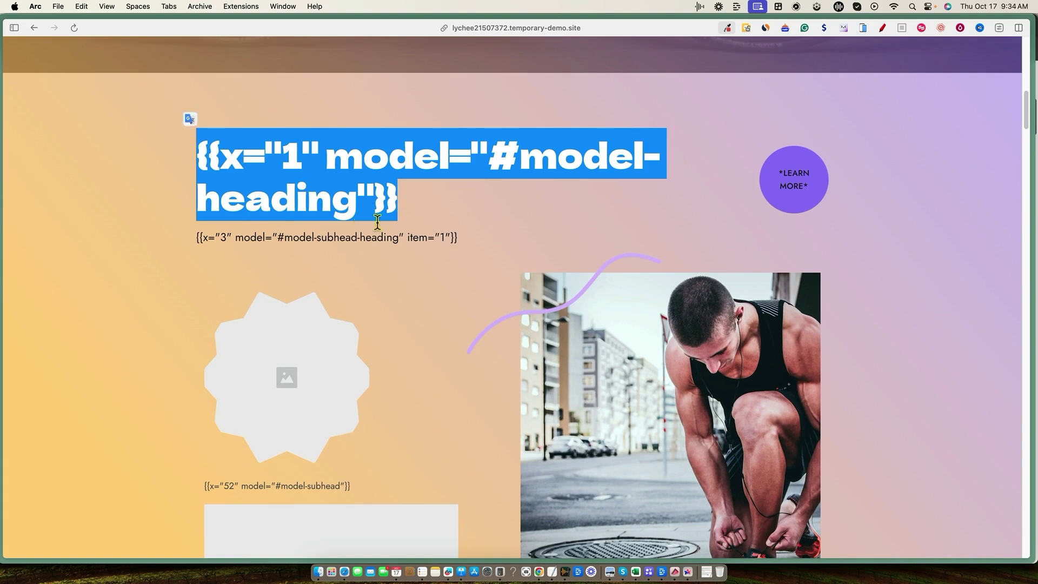
click(509, 242)
drag(461, 238, 204, 115)
scroll(480, 210, down, 10)
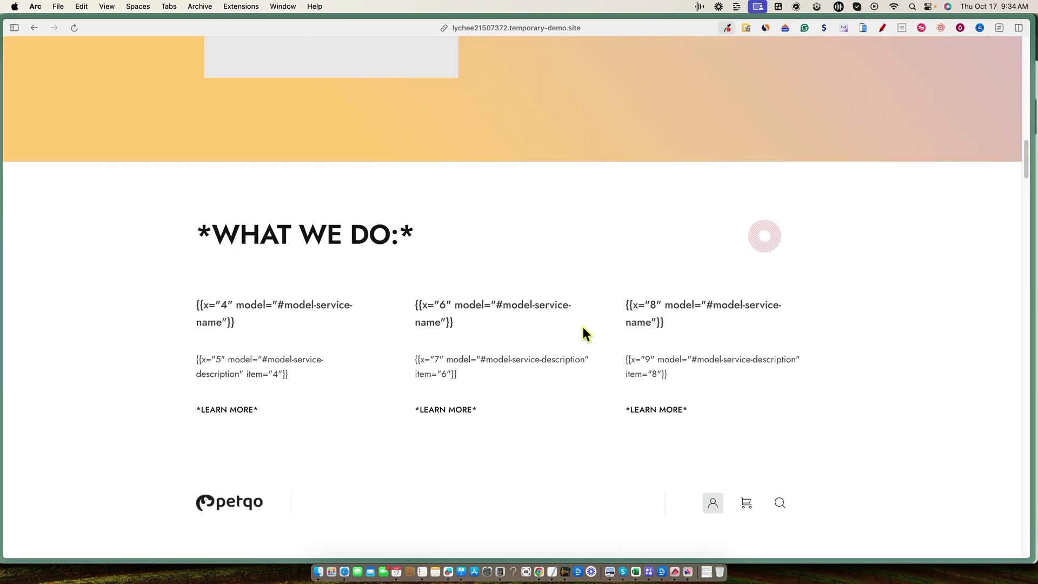
drag(671, 385, 141, 194)
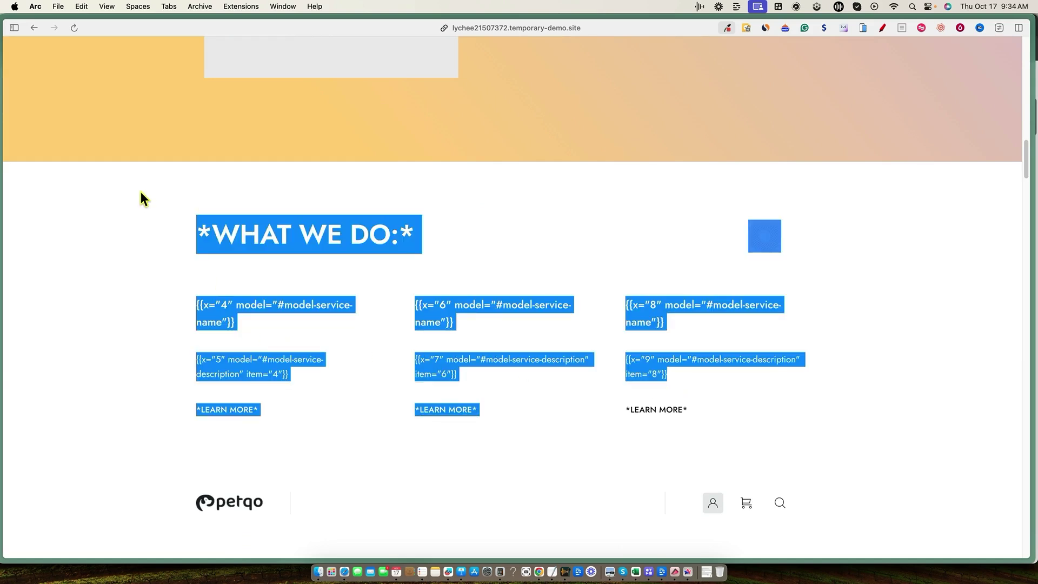
click(140, 192)
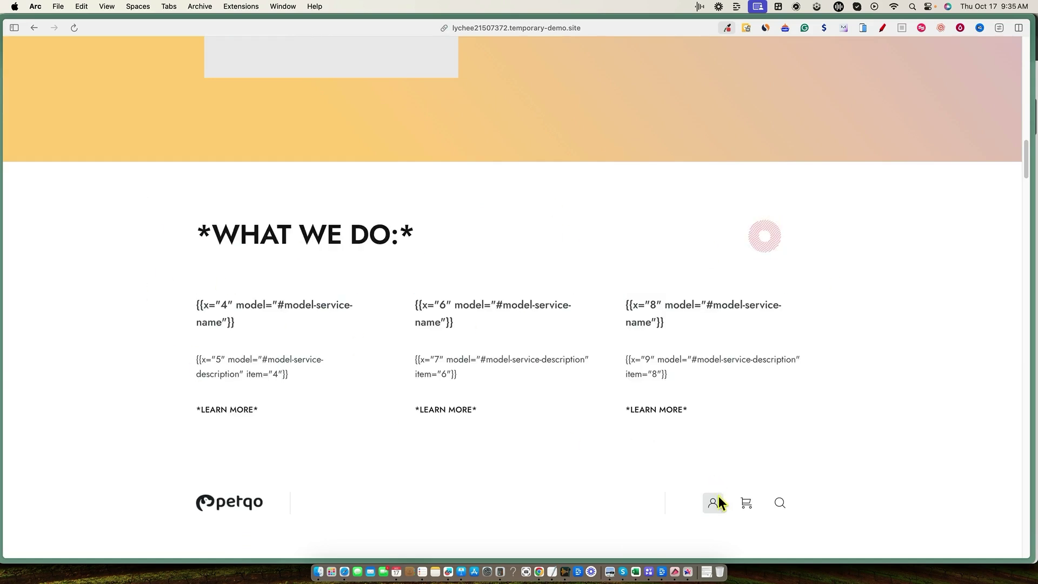
scroll(721, 506, down, 1)
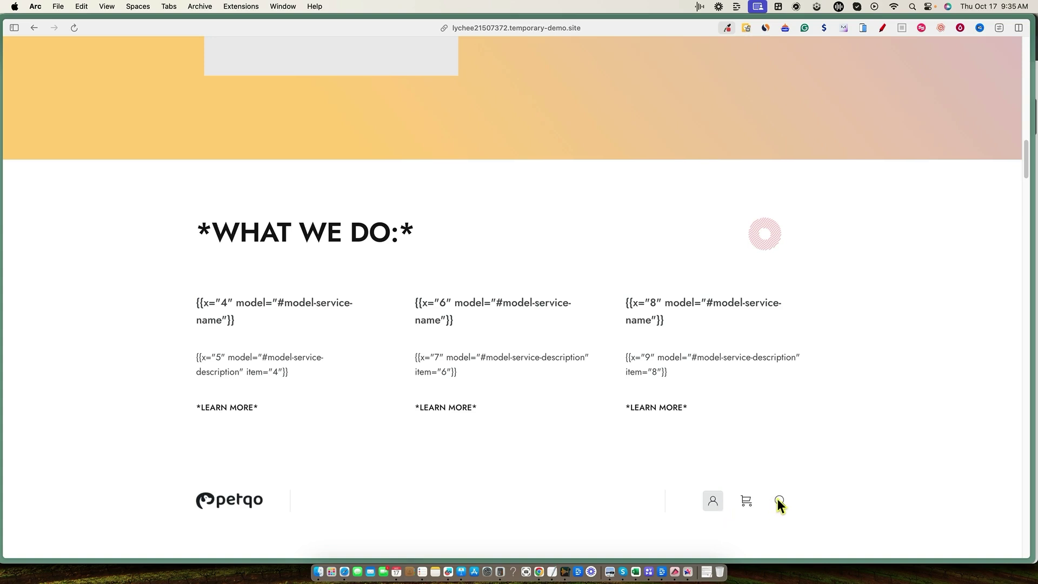
scroll(604, 471, down, 15)
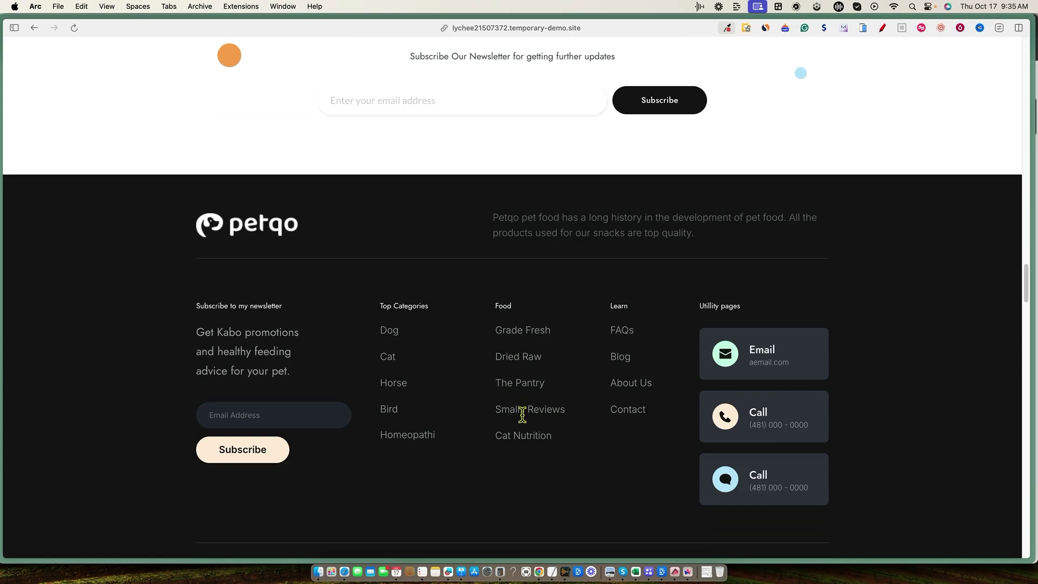
scroll(522, 415, up, 15)
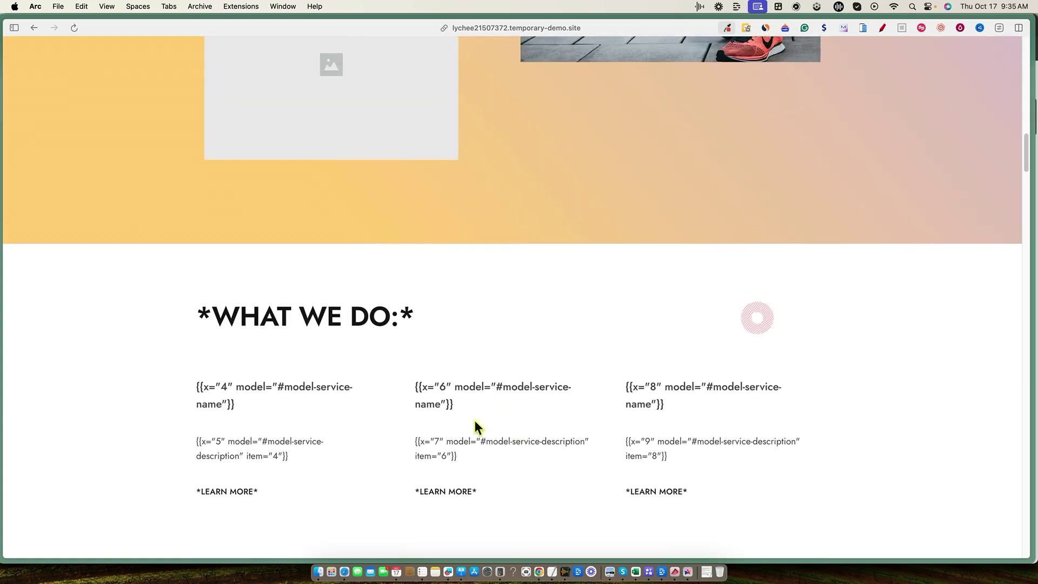
scroll(475, 420, up, 10)
- Return to the projects dashboard, review the YogaKrush project's Leads with all entries selected, and close the leads list
mouse_move(1, 122)
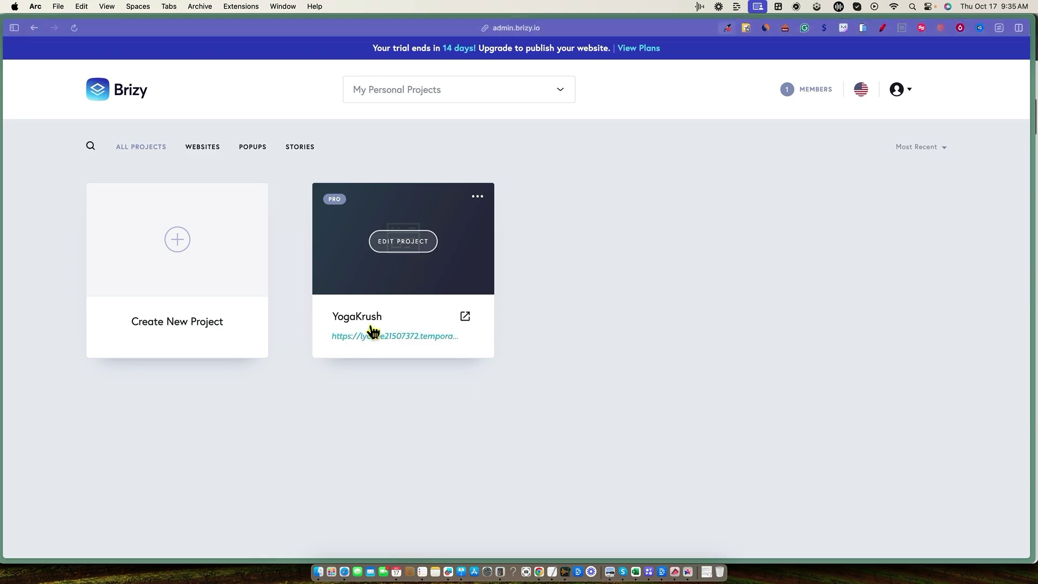
click(478, 198)
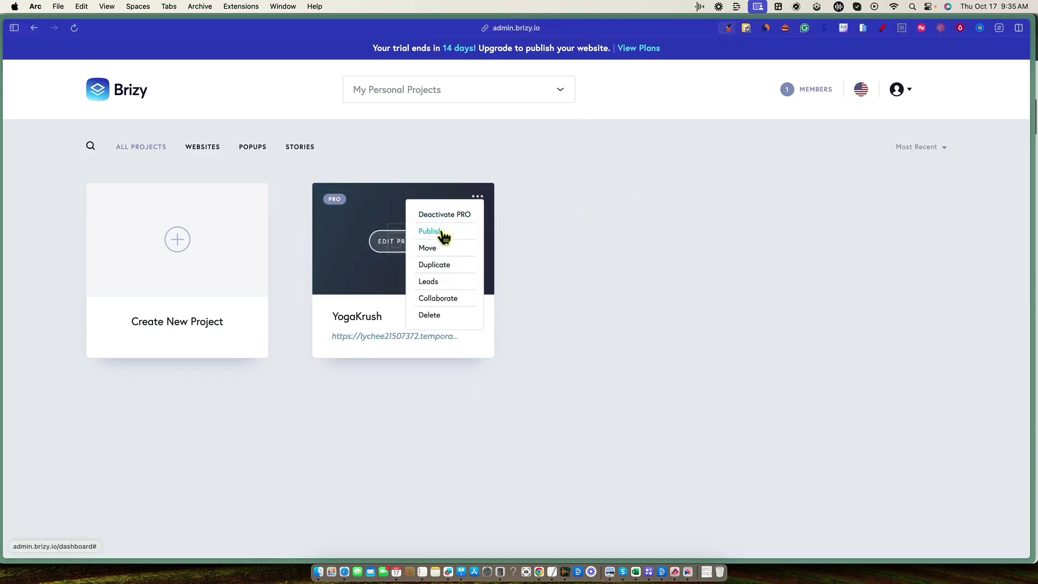
click(430, 283)
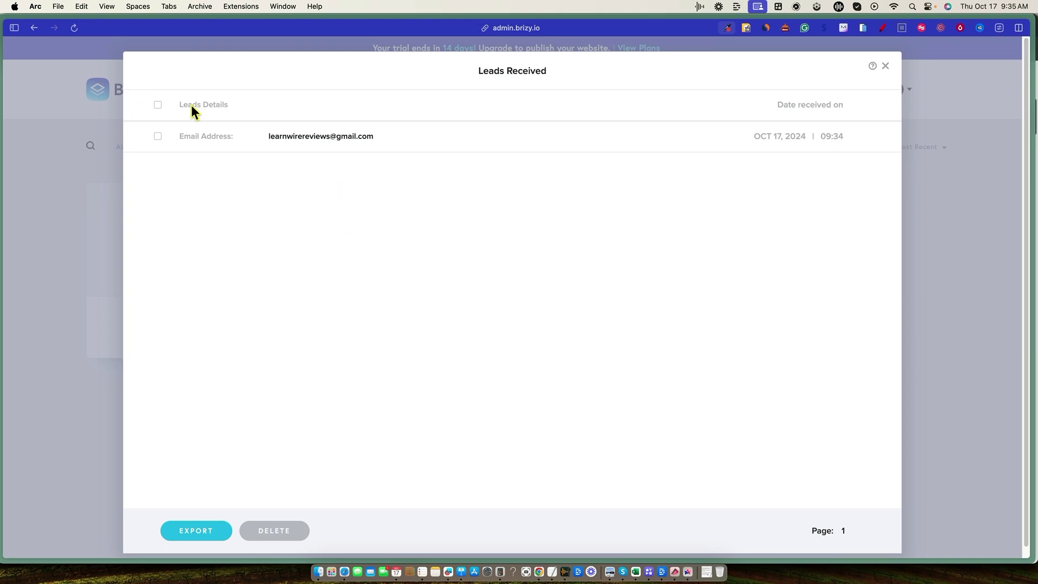
click(157, 104)
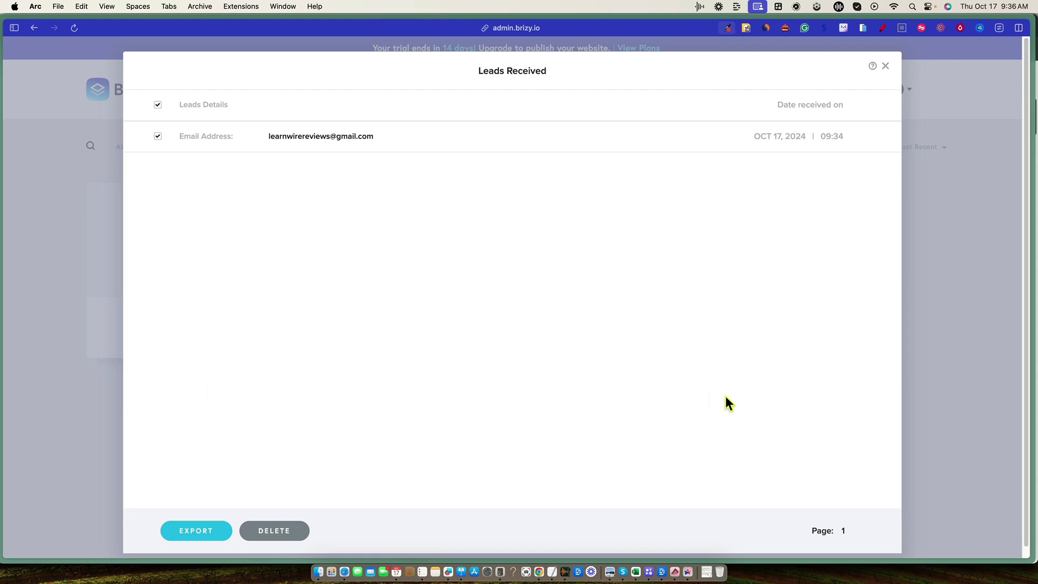
click(885, 66)
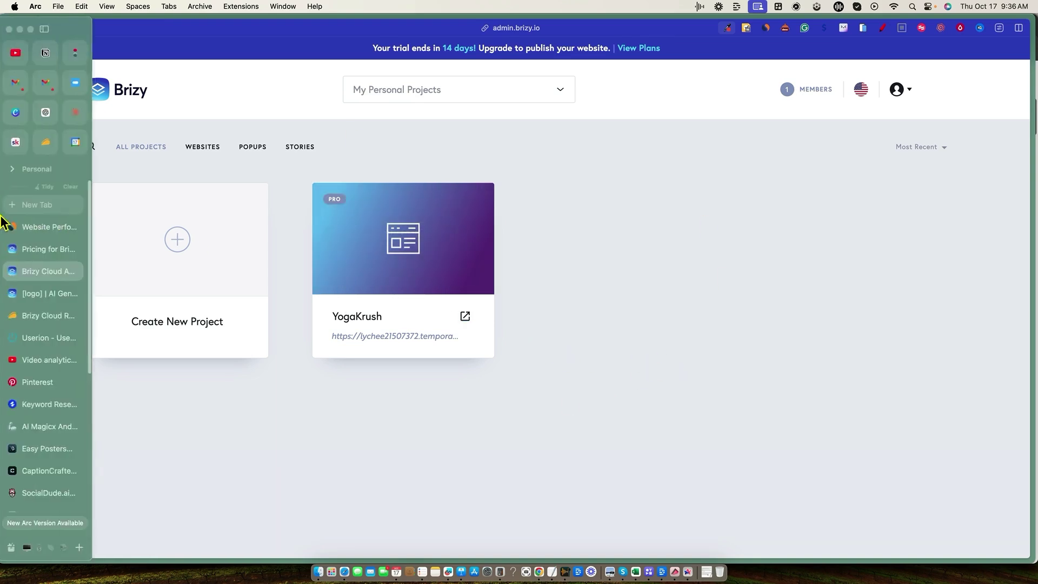
- Create a new Website & Landing Page project using the Start with a template method
double_click(357, 317)
click(178, 246)
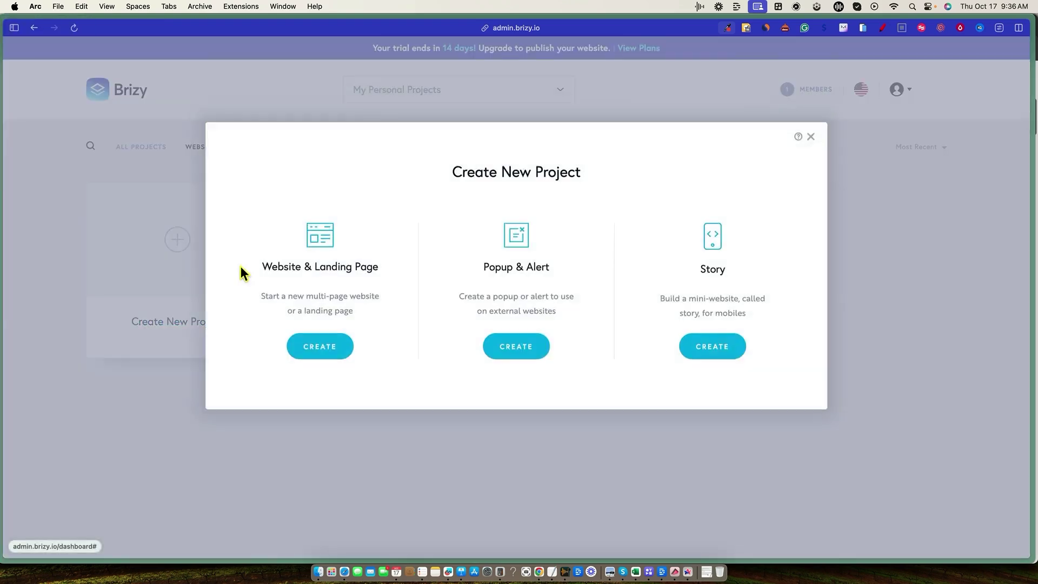
click(324, 378)
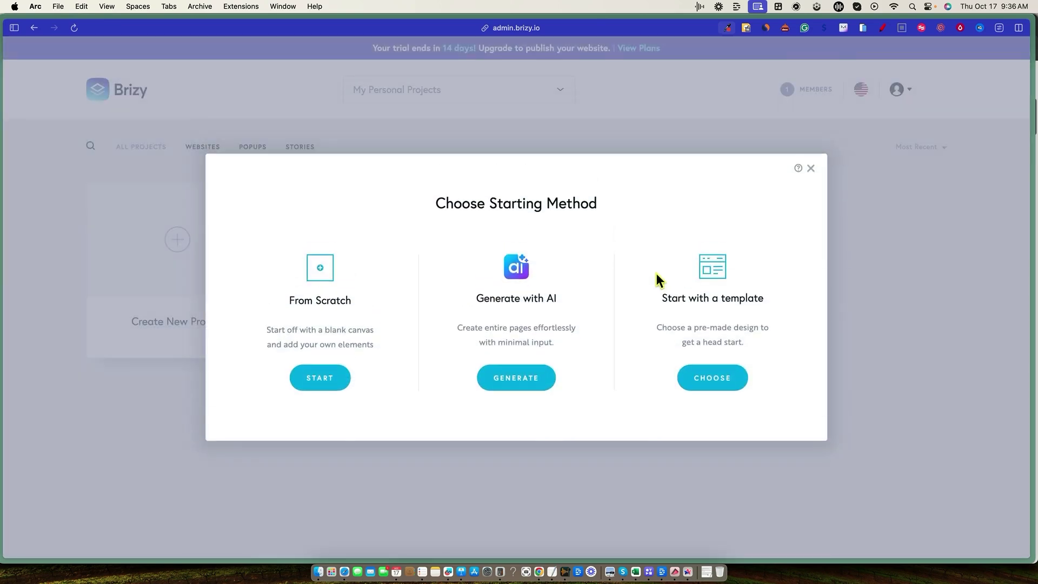
click(724, 375)
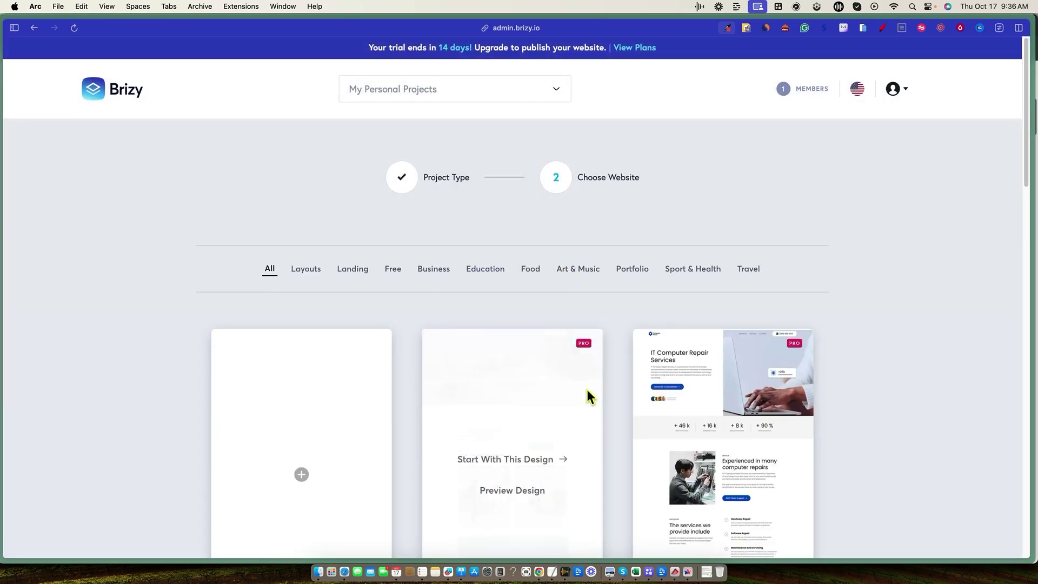
- Examine the website template gallery's categories, including Landing, and the designs on offer
scroll(649, 400, down, 2)
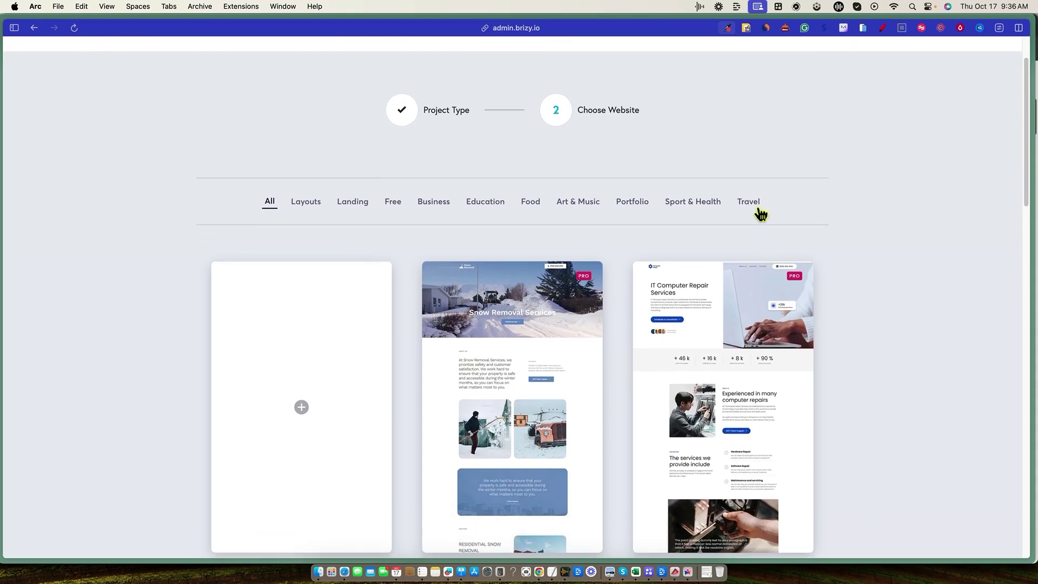
click(362, 209)
scroll(700, 398, down, 1)
scroll(880, 359, down, 10)
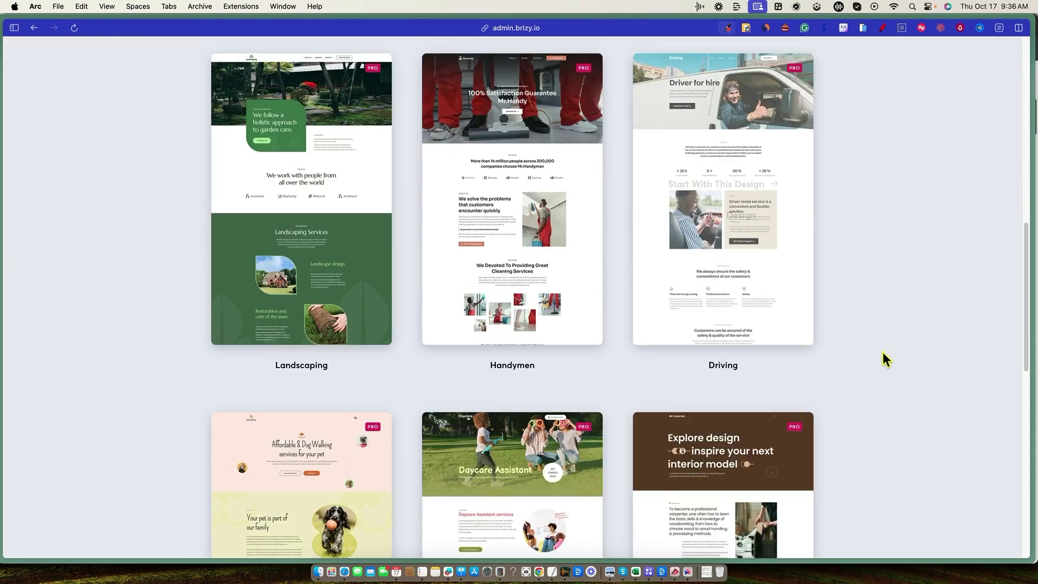
scroll(881, 354, up, 3)
scroll(882, 358, down, 1)
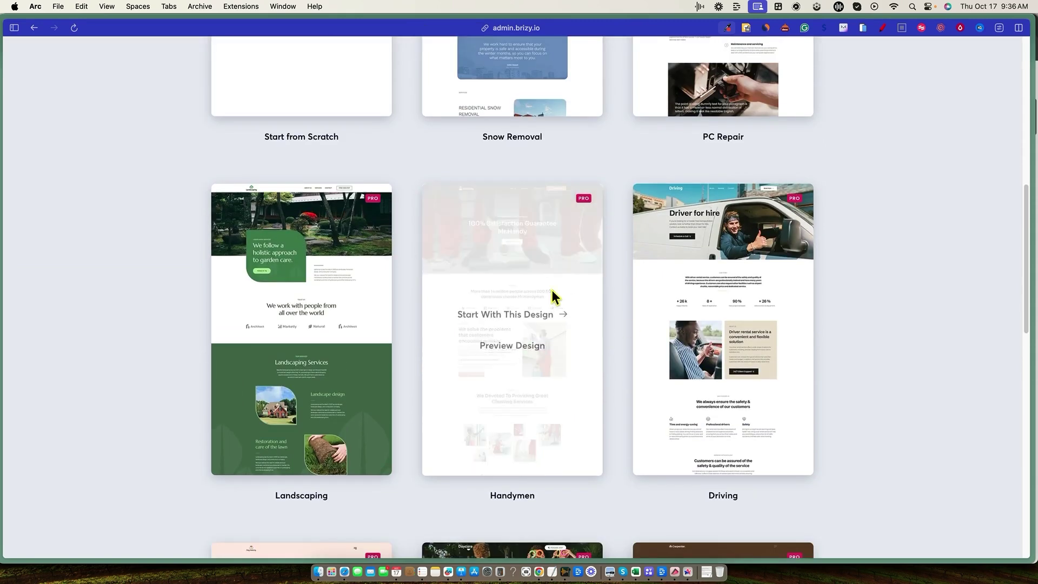
scroll(364, 412, down, 8)
scroll(193, 424, down, 3)
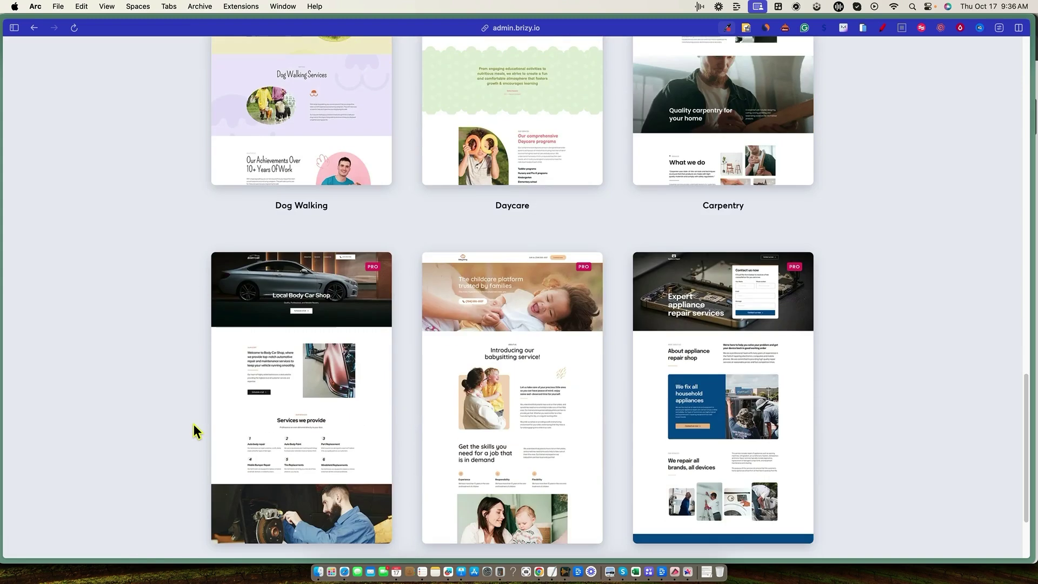
- Filter the website templates to the Portfolio category and examine the designs on offer
scroll(193, 423, down, 2)
scroll(193, 423, up, 15)
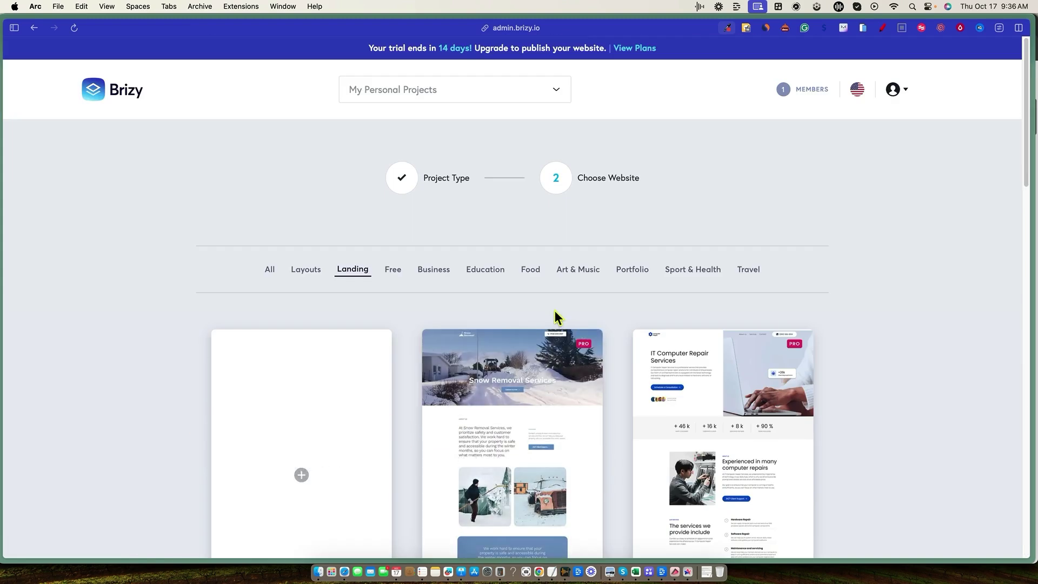
click(630, 270)
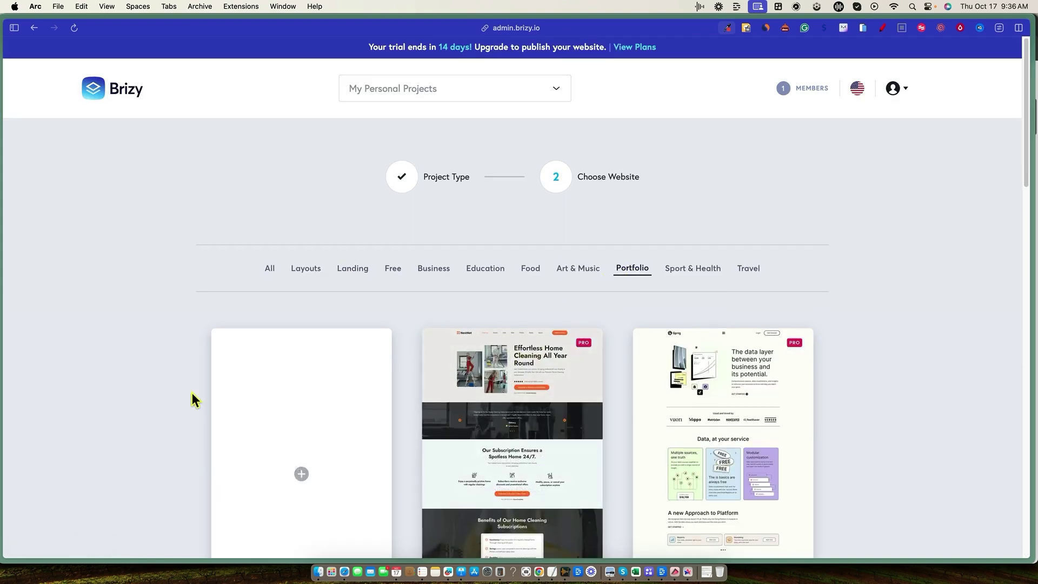
scroll(194, 398, down, 7)
scroll(779, 340, up, 4)
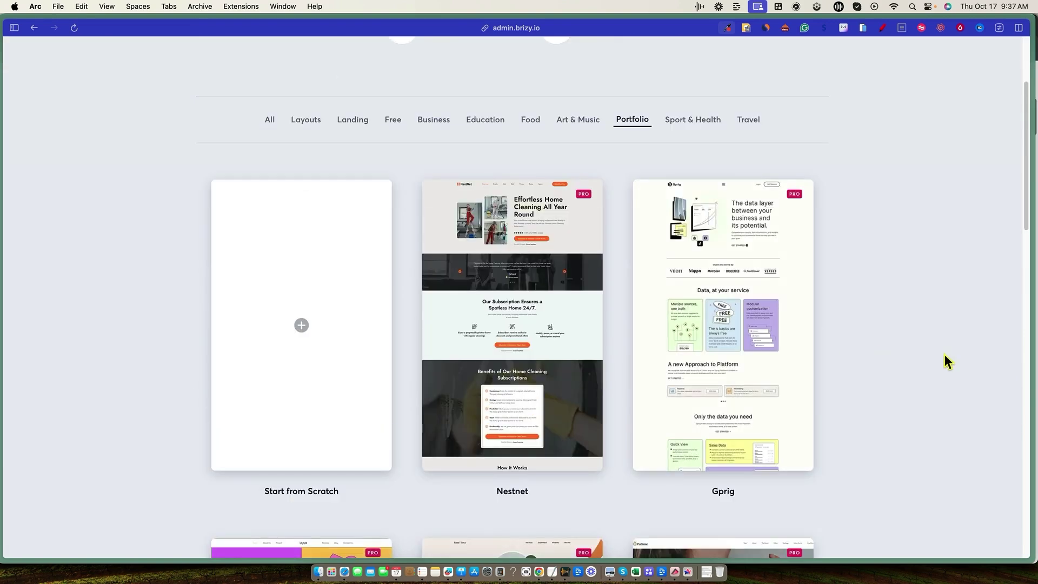
scroll(910, 440, down, 6)
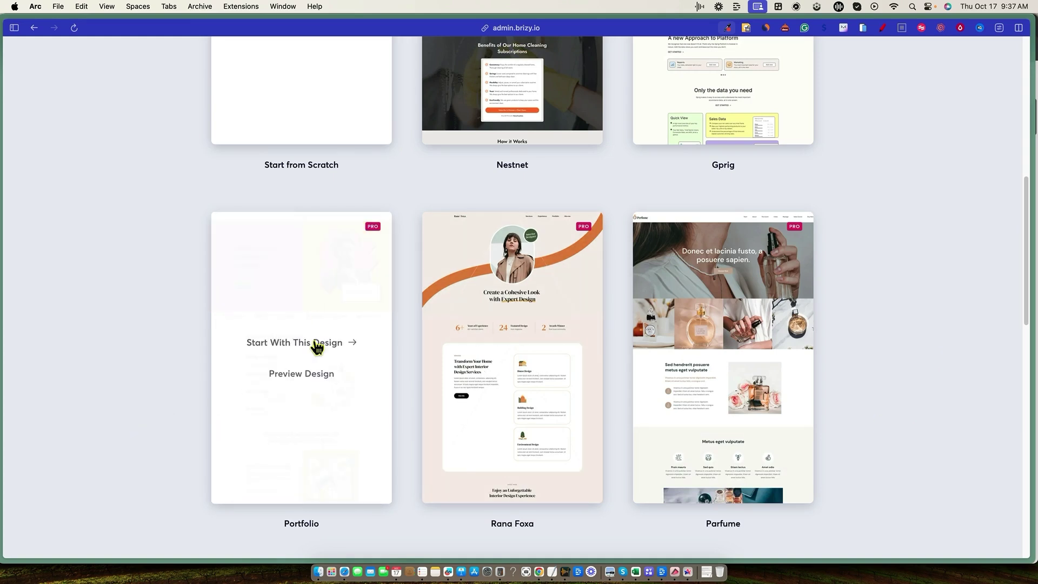
- Preview the Portfolio design, examine its page from the hero section down to the footer, and return to the template gallery
click(307, 377)
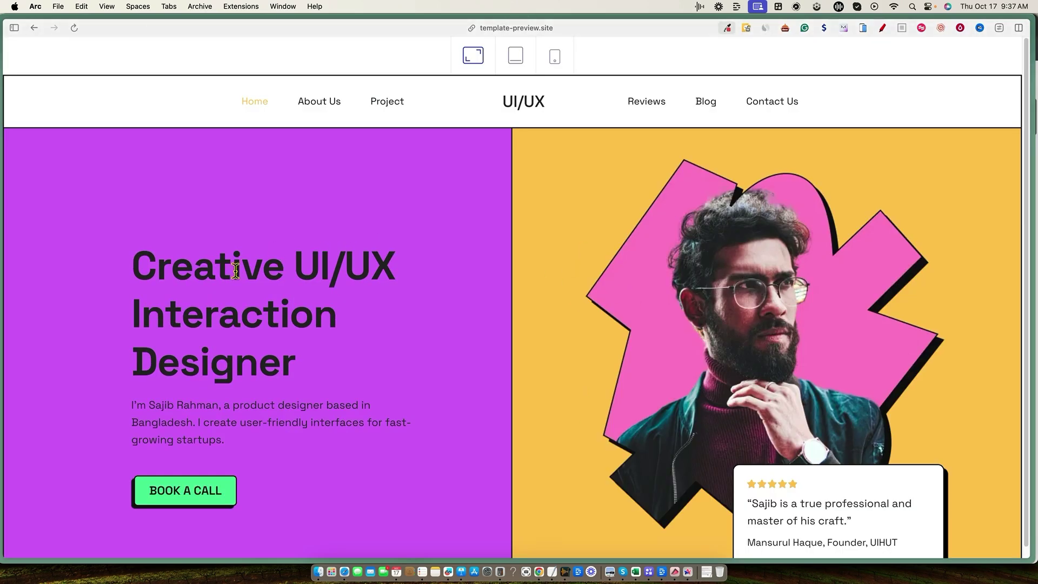
scroll(422, 468, down, 1)
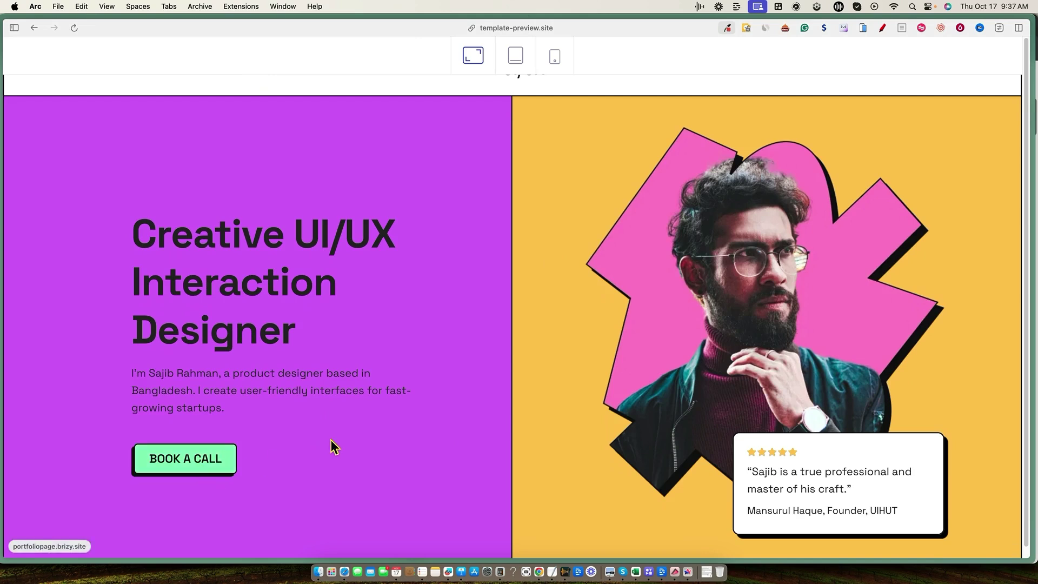
scroll(609, 393, down, 5)
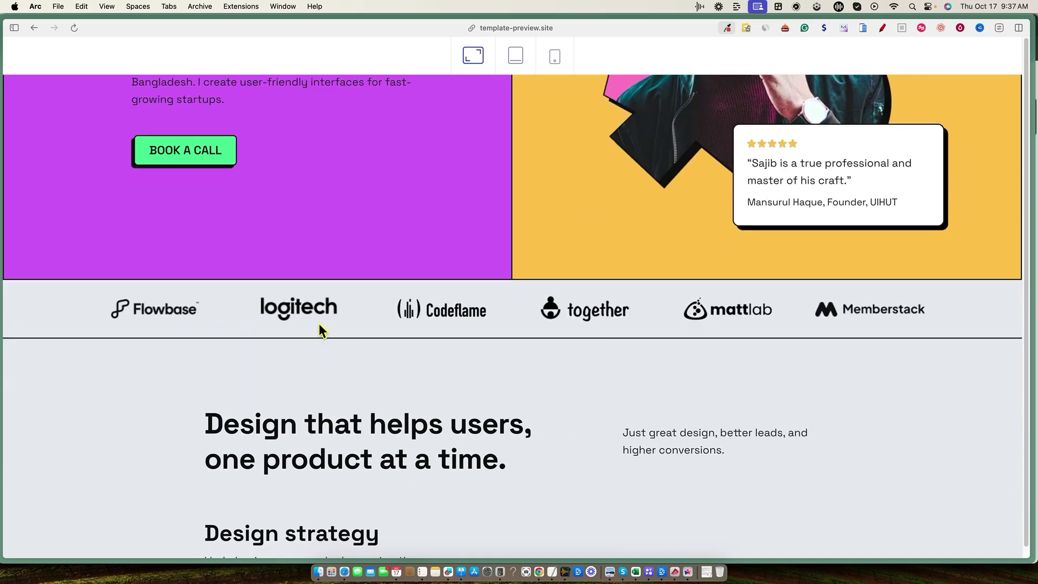
scroll(584, 340, down, 10)
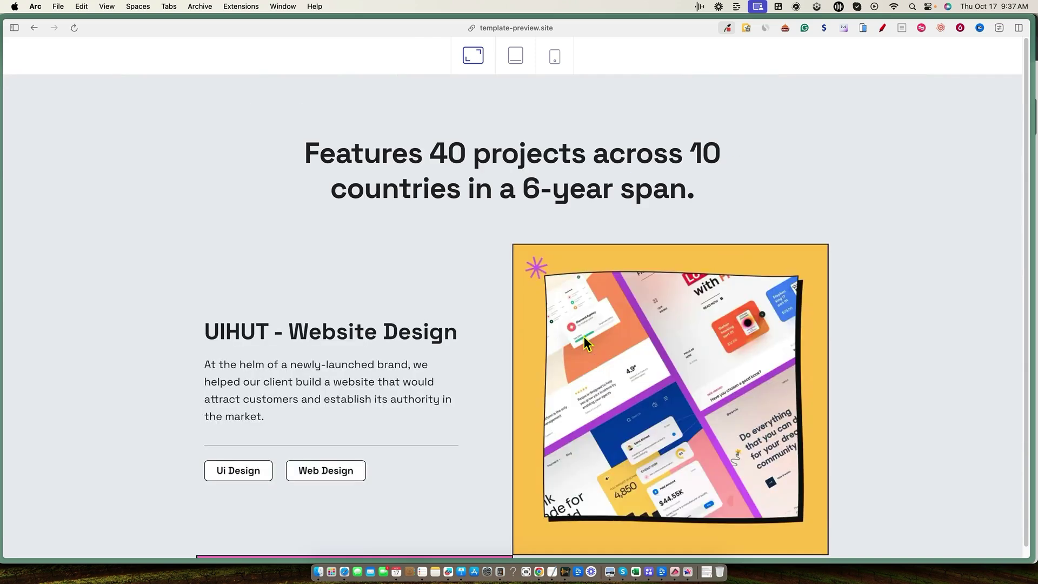
scroll(584, 336, down, 4)
scroll(692, 387, down, 15)
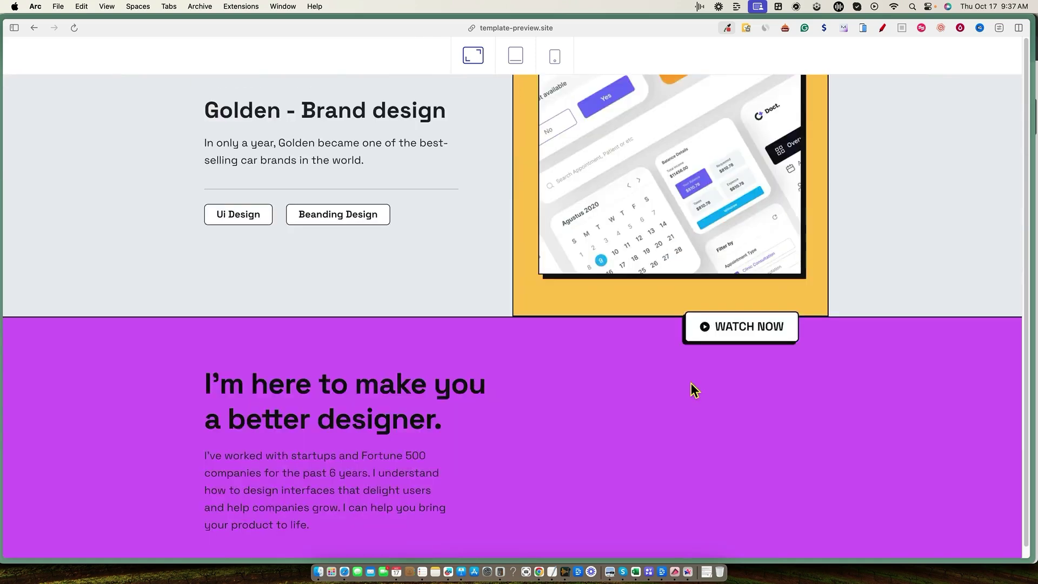
scroll(690, 389, down, 5)
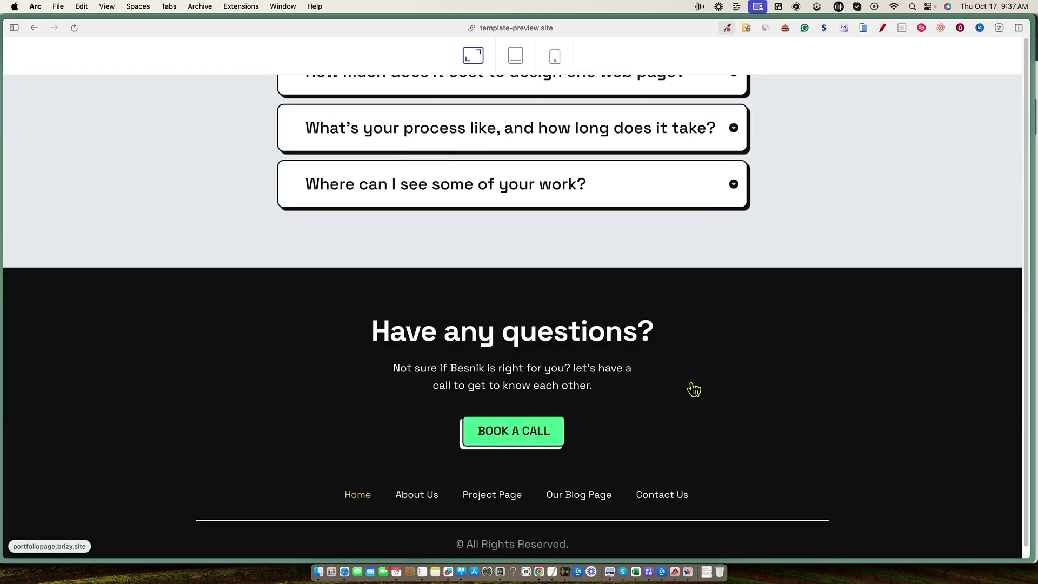
scroll(690, 389, up, 15)
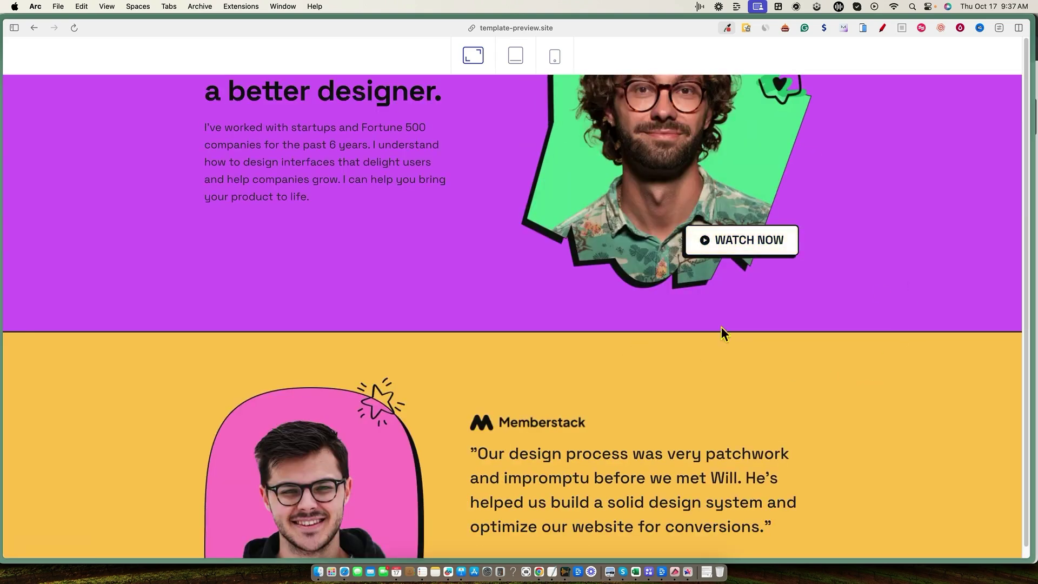
scroll(640, 365, up, 15)
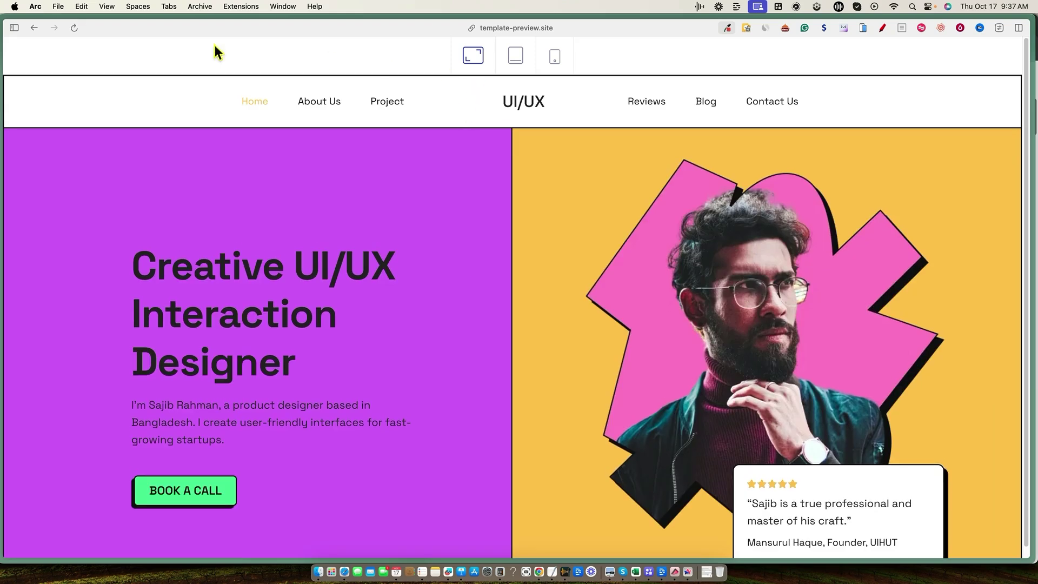
click(37, 27)
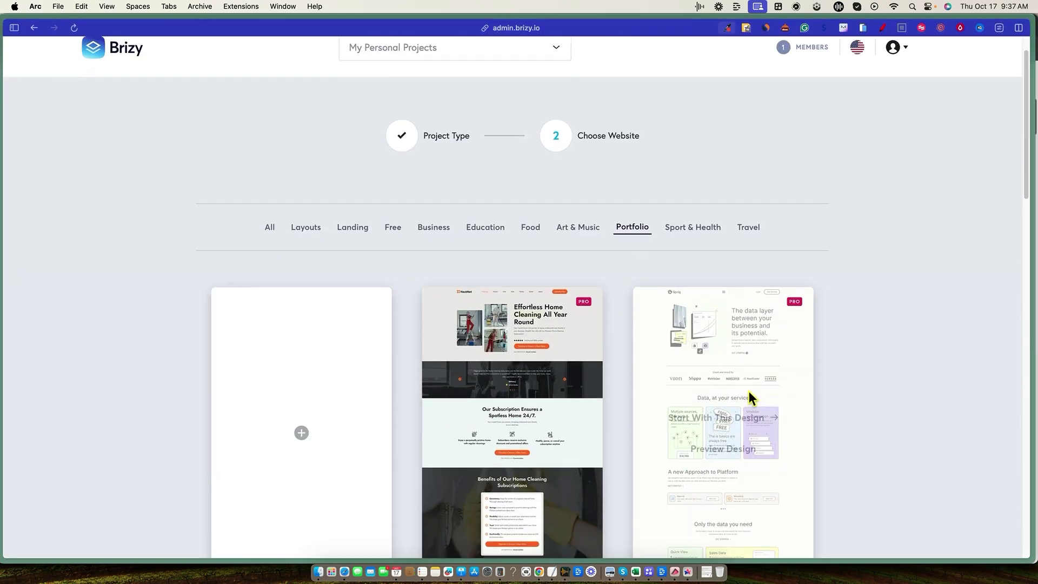
- Preview the Gprig design, check its main menu and page sections, and return to the template gallery
click(730, 450)
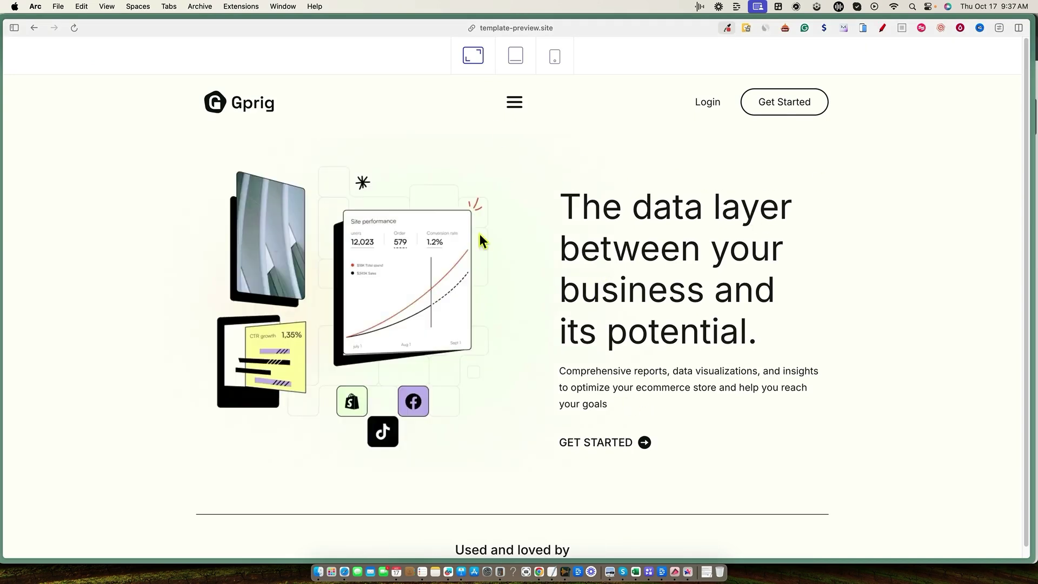
click(516, 104)
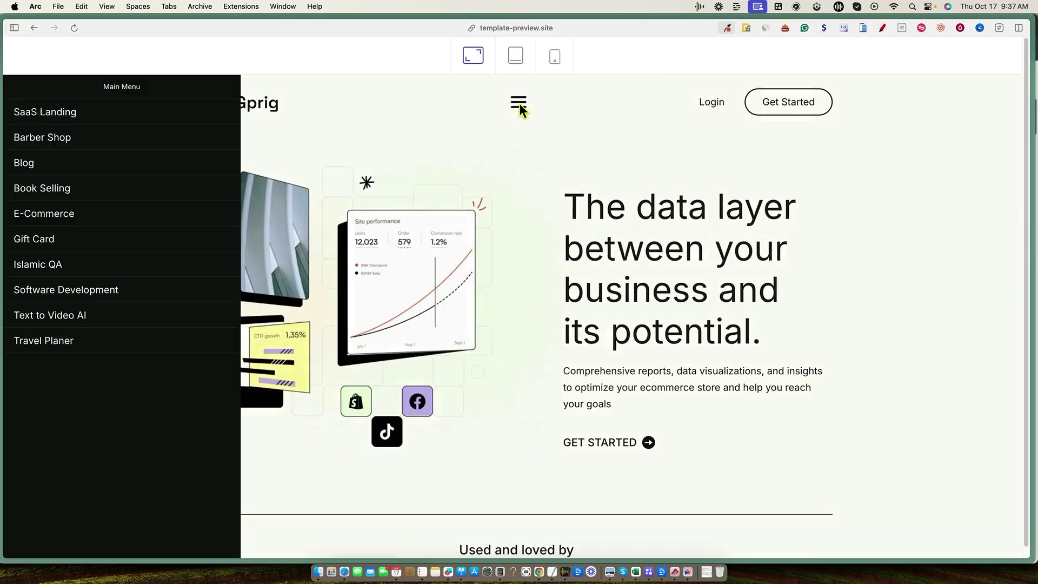
click(503, 98)
scroll(346, 259, down, 15)
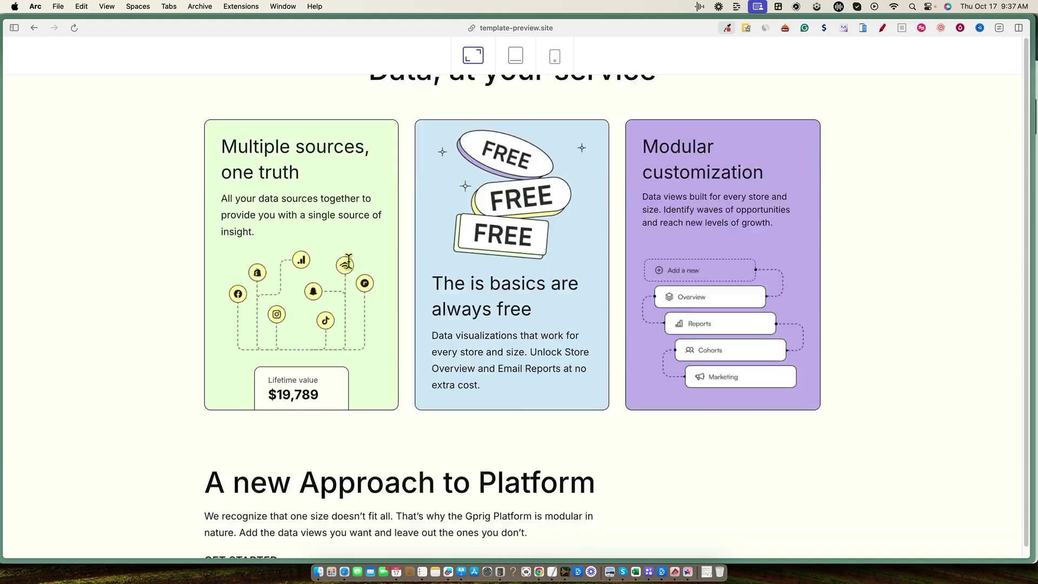
scroll(350, 265, down, 5)
click(33, 27)
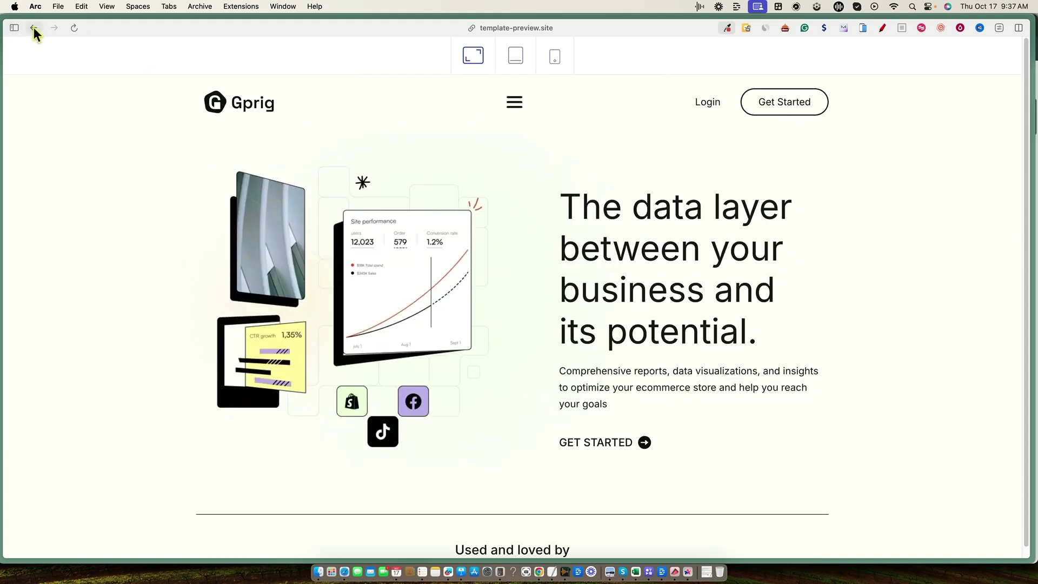
click(33, 27)
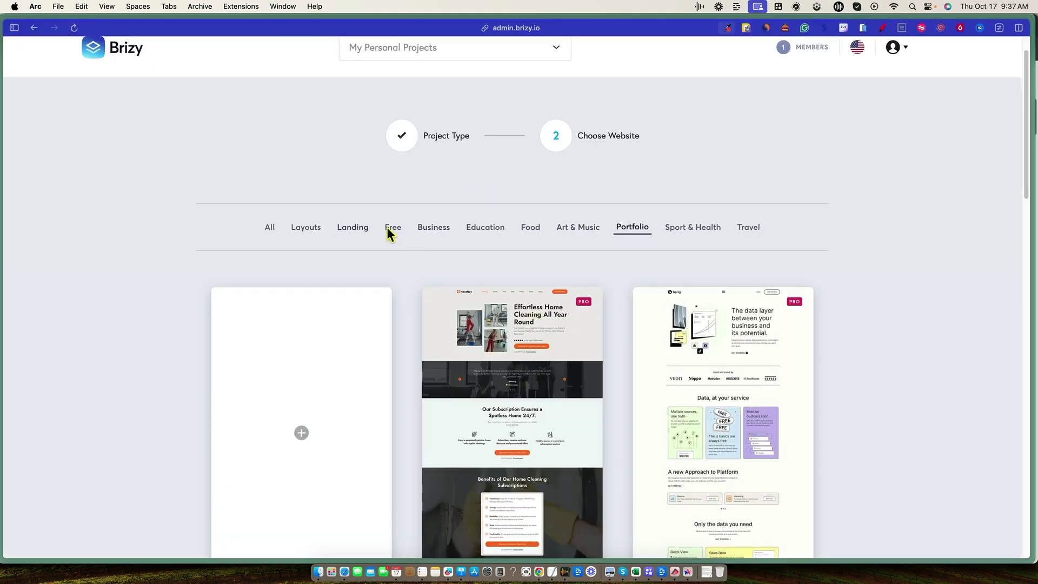
- Filter the templates to the Business category and preview the Snow Removal design's page sections
scroll(567, 244, up, 1)
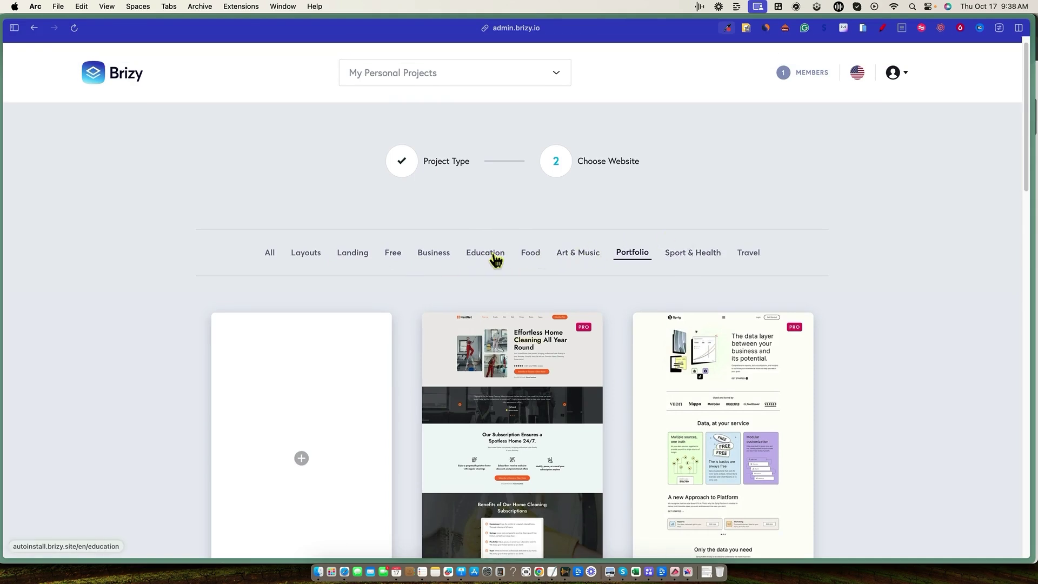
click(442, 258)
click(519, 438)
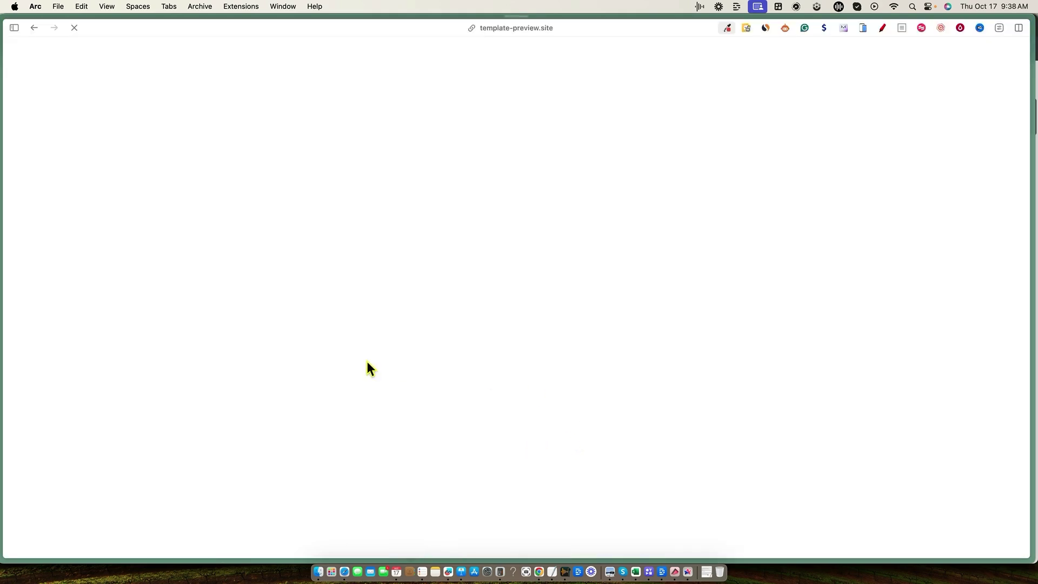
scroll(676, 270, down, 10)
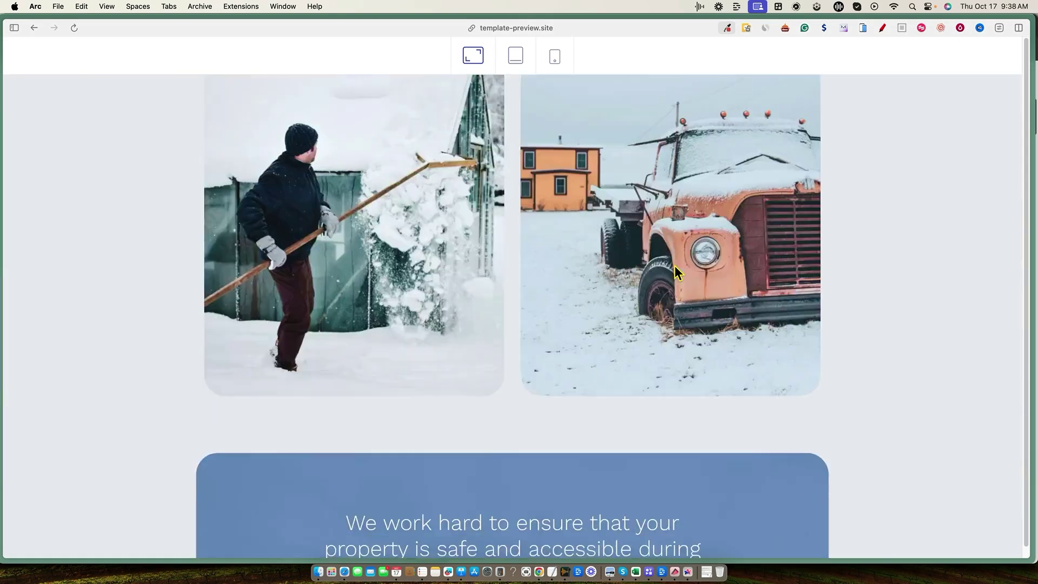
scroll(677, 271, up, 10)
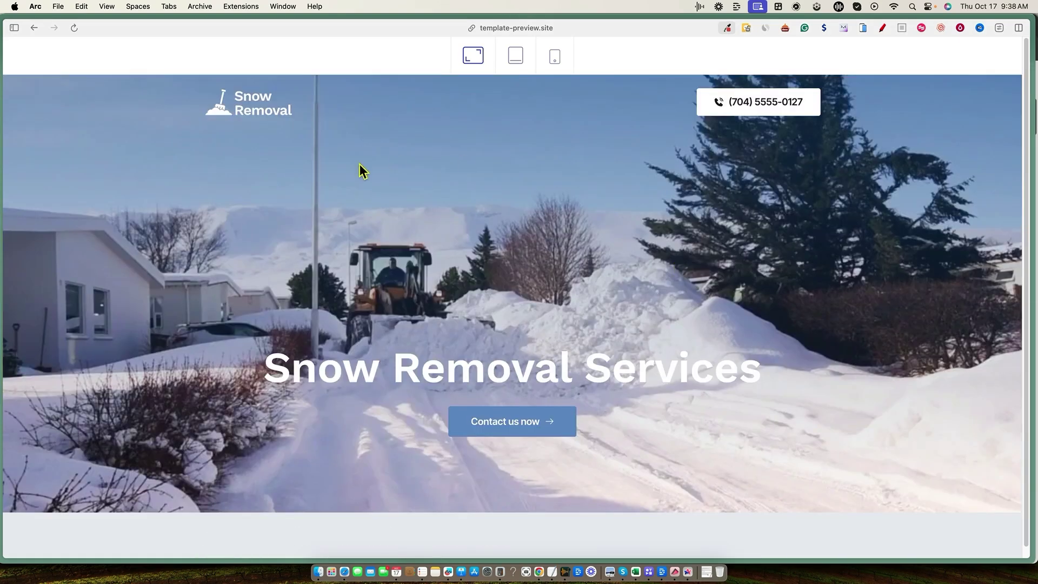
- Switch to the Brizy Cloud deal page on AppSumo and go back up through its reviews
click(46, 303)
scroll(667, 278, up, 15)
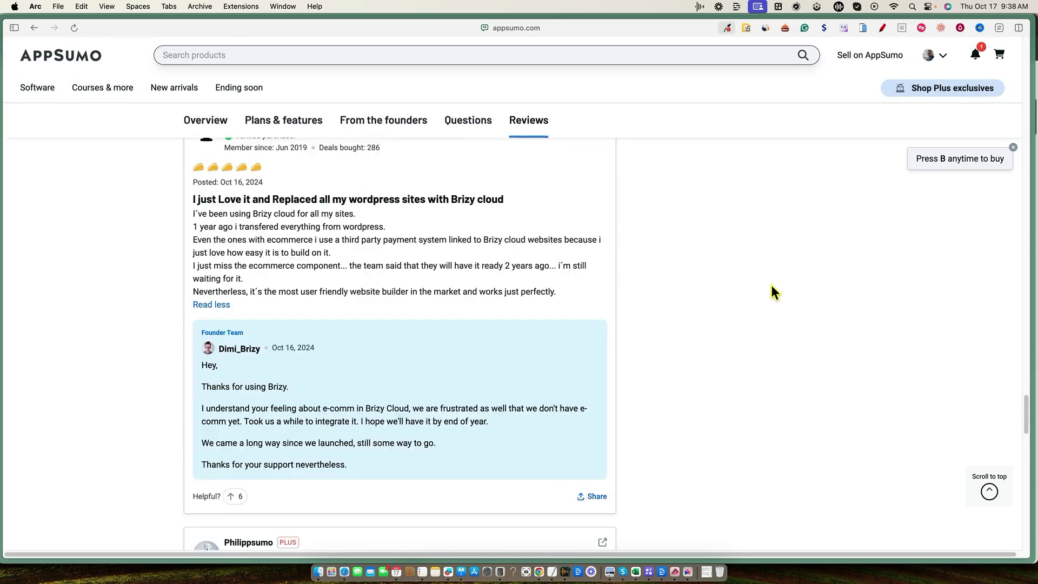